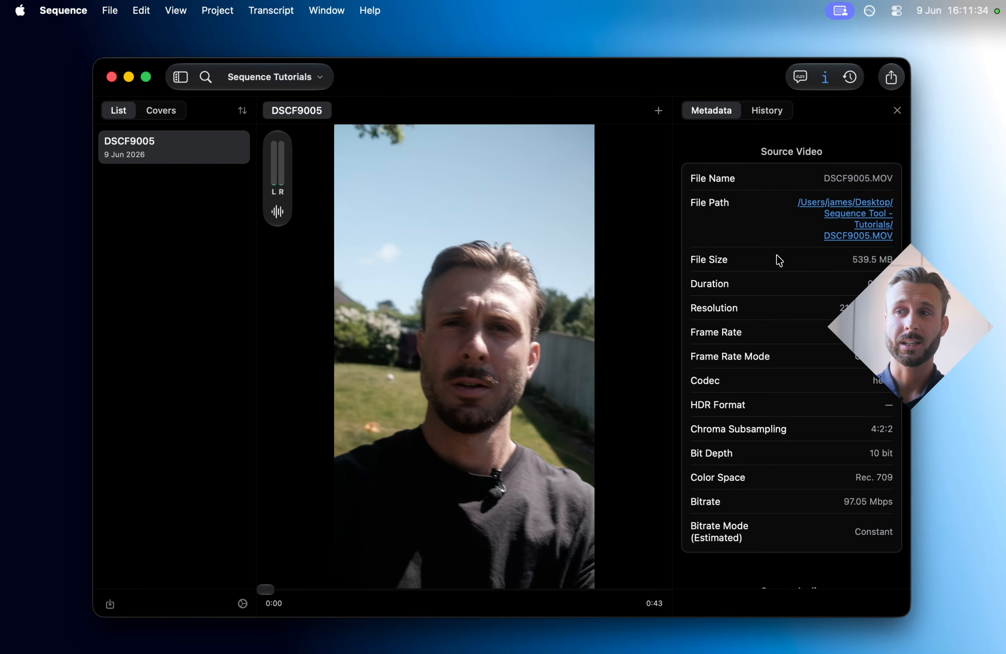
Step: Review the video and audio metadata of DSCF9005, close it and transcribe the video
scroll(843, 477, down, 5)
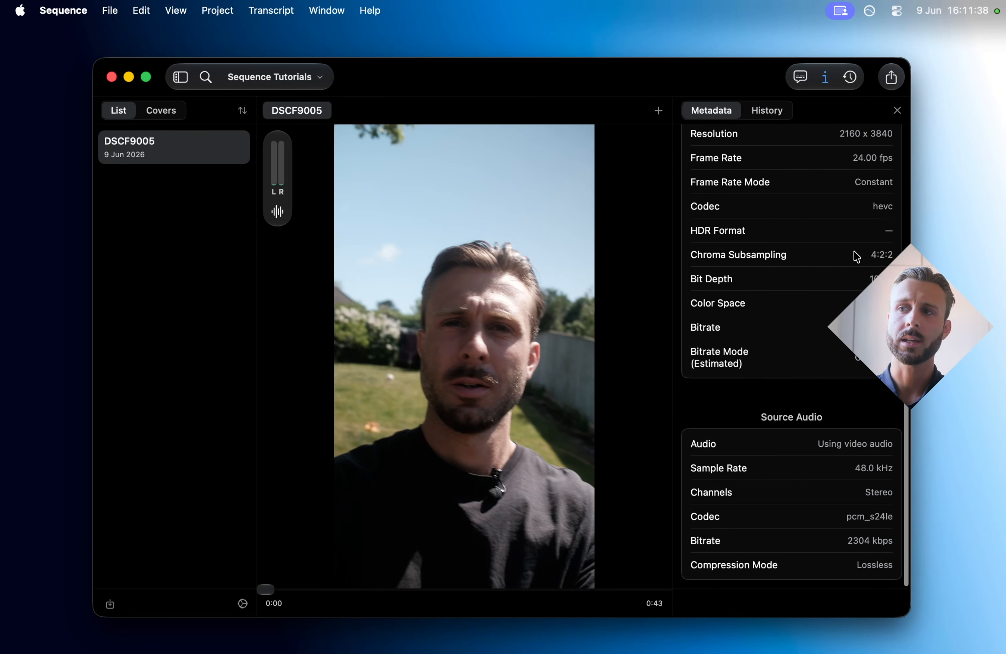
scroll(805, 450, up, 5)
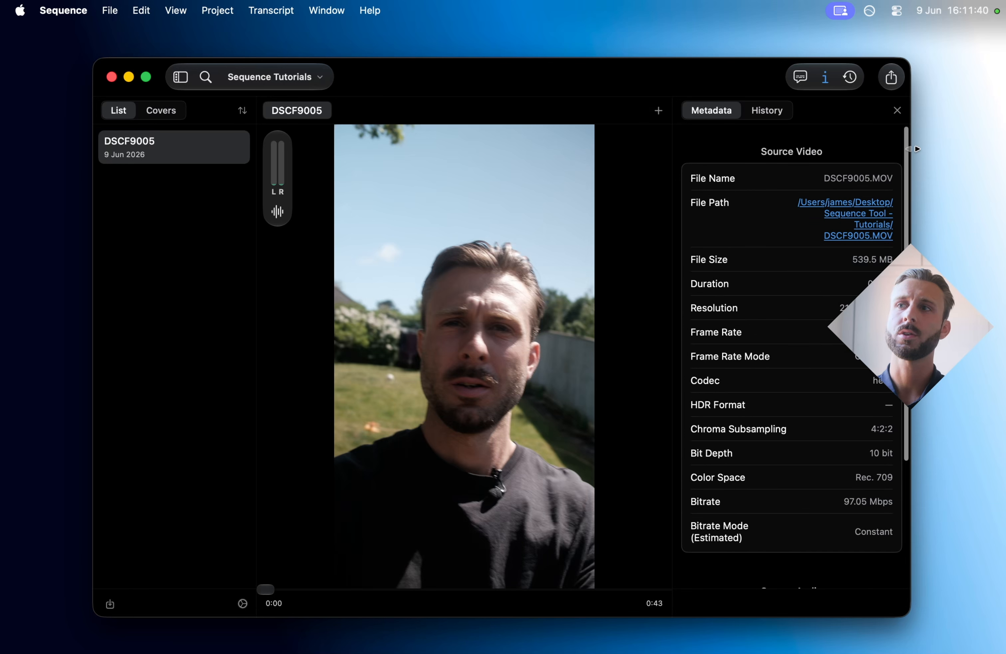
click(898, 111)
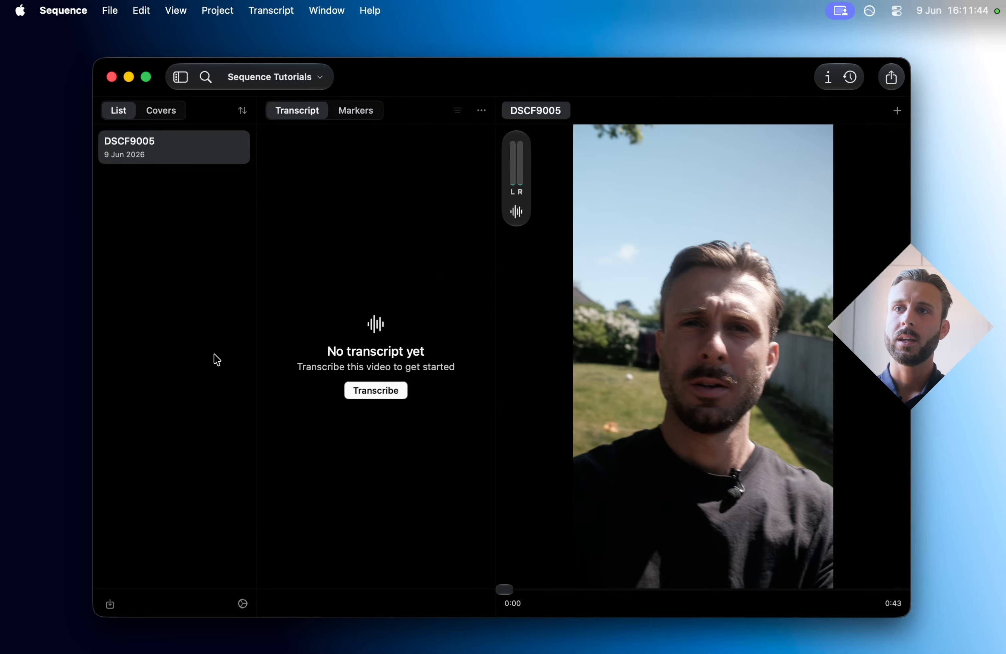
click(379, 395)
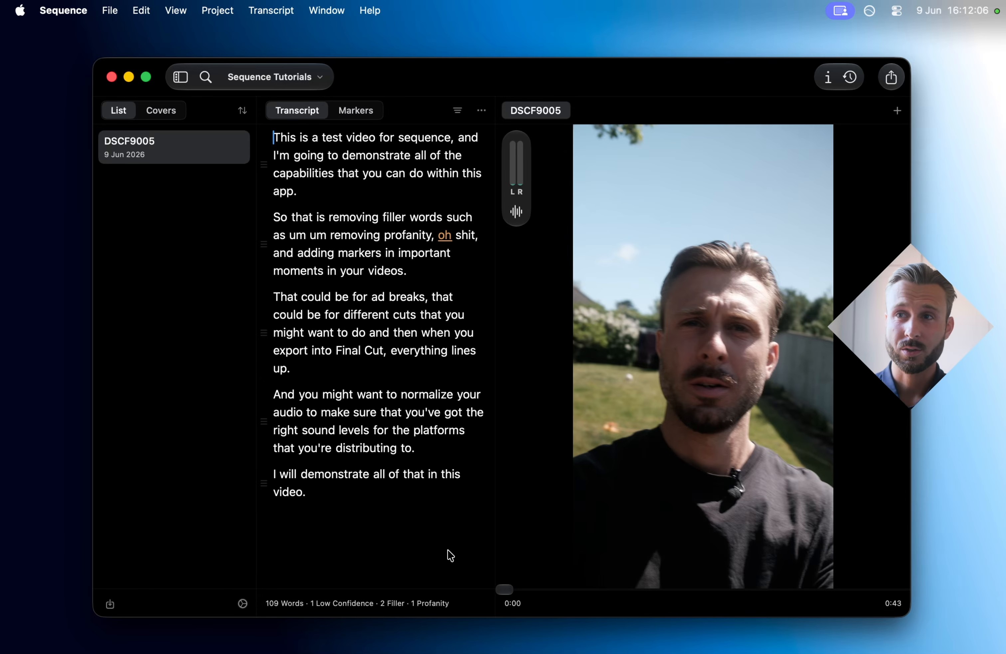
drag(474, 556, 324, 511)
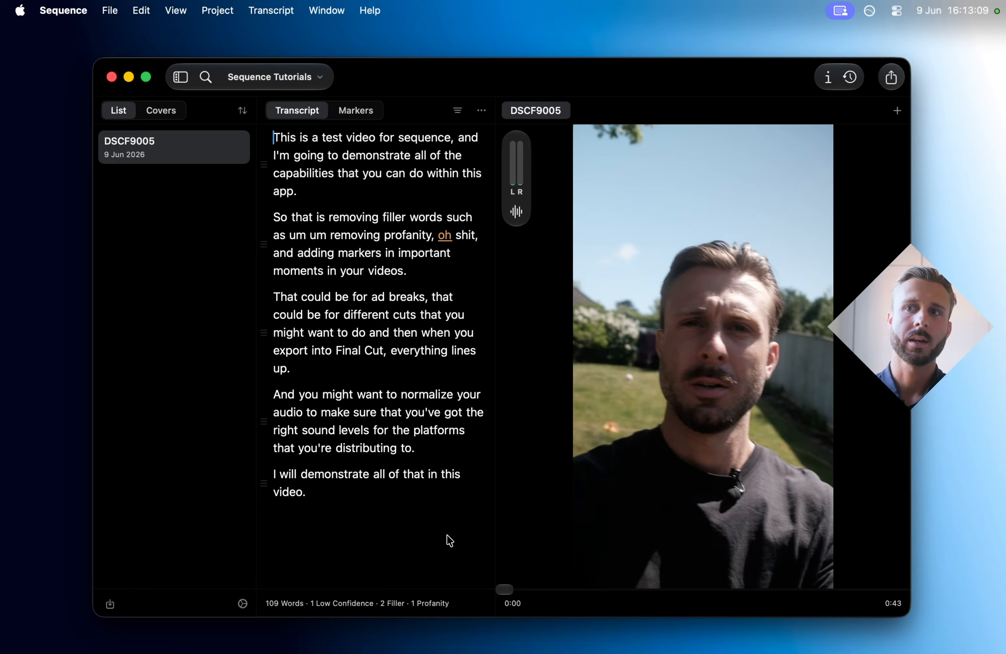
drag(448, 536, 328, 524)
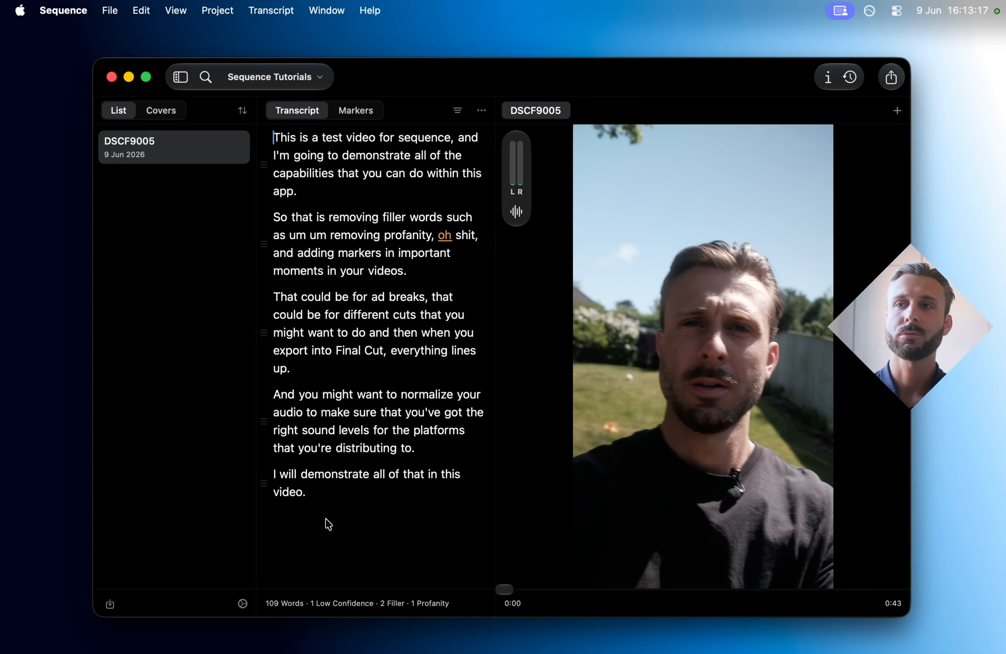
Step: Mark the low-confidence word "oh" in the transcript's second paragraph as correct
mouse_move(570, 234)
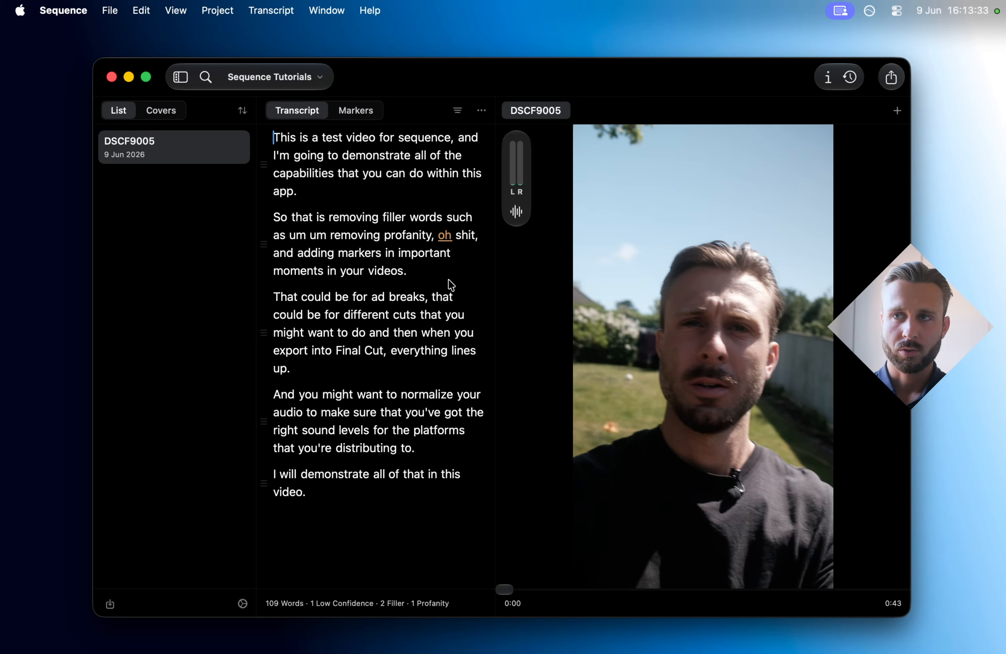
right_click(445, 236)
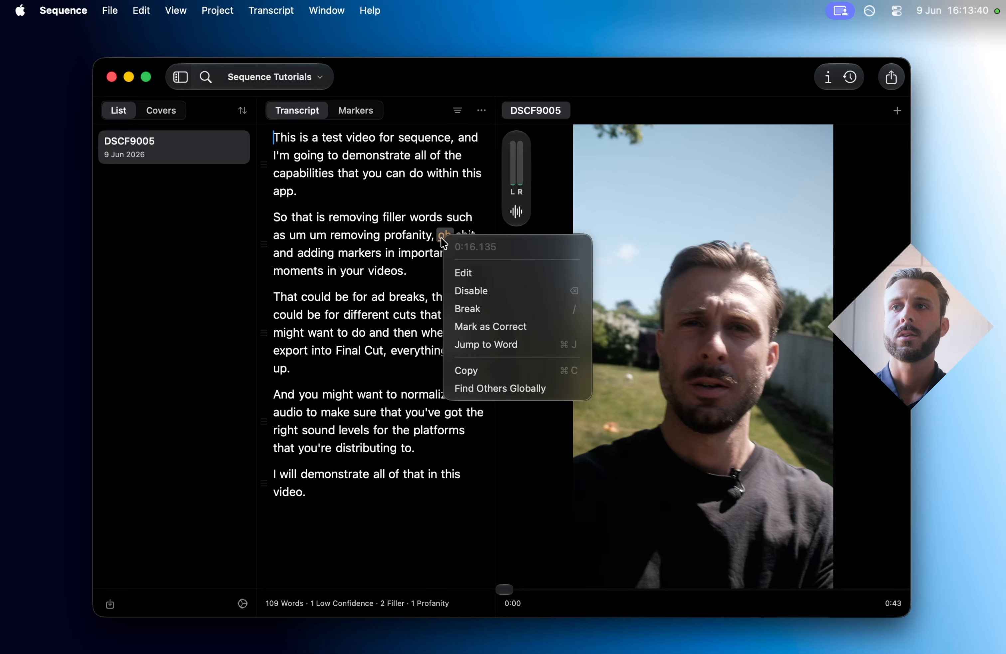
click(511, 329)
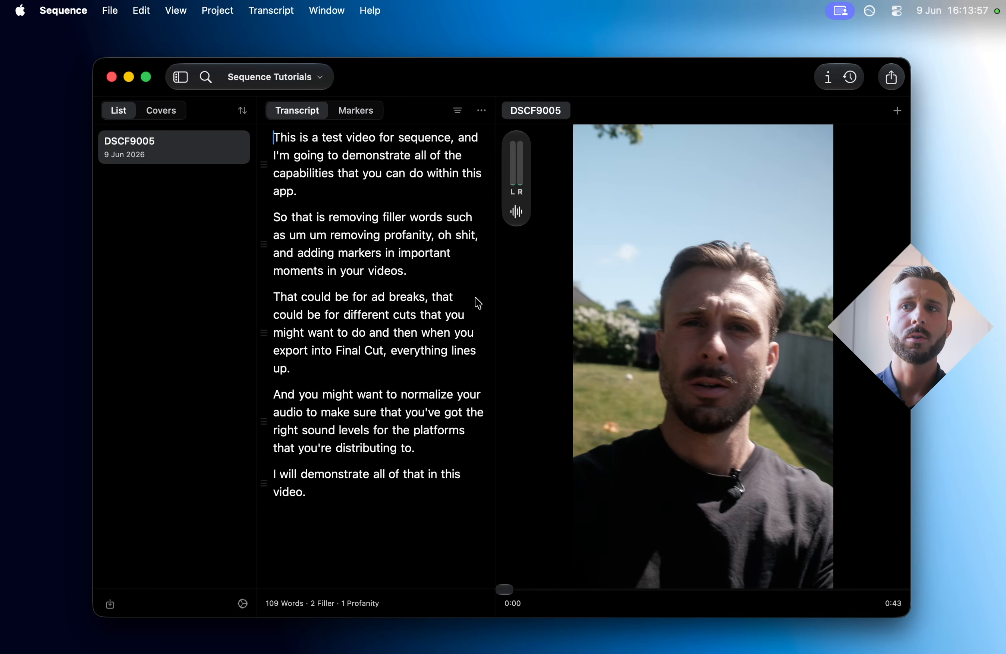
Step: Apply Disable Filler Words to the transcript
click(481, 112)
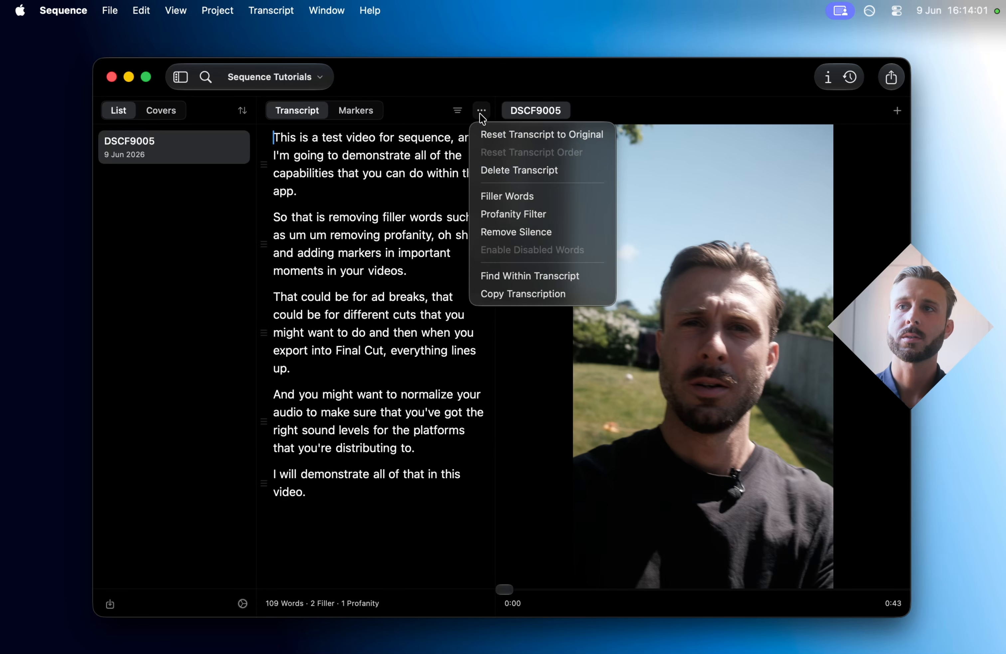
click(528, 197)
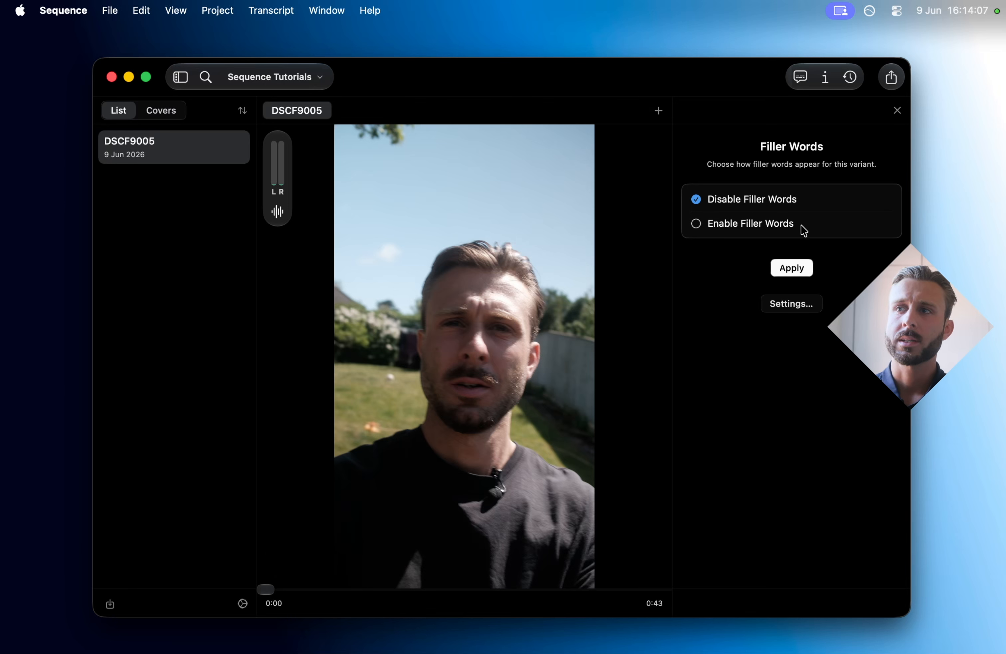
click(792, 267)
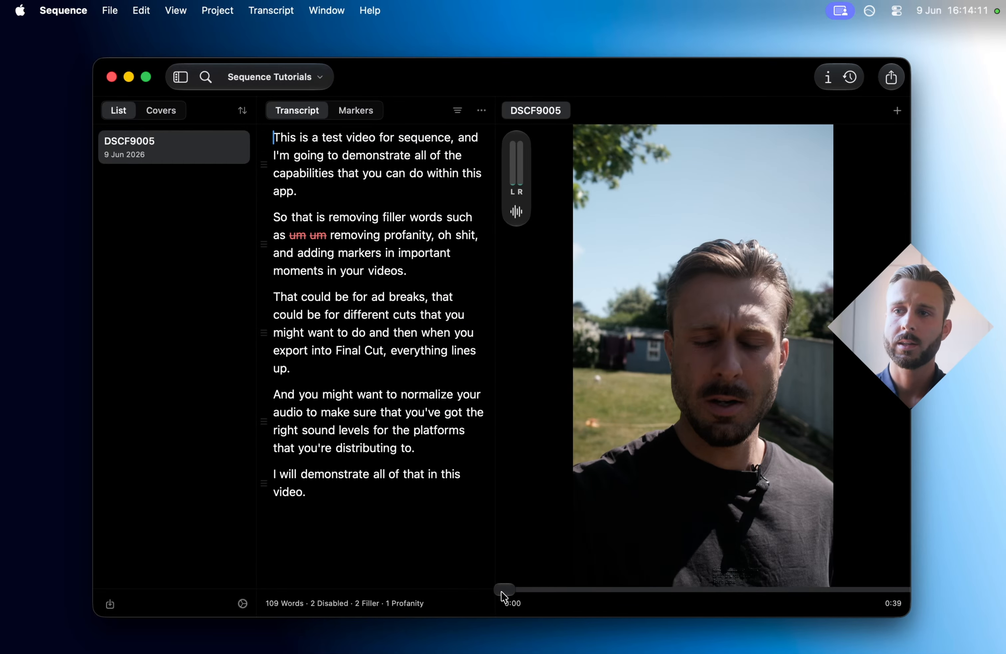
Step: Turn on transcript subtitles and play the video from "words" in the second paragraph, past the disabled fillers
mouse_move(519, 556)
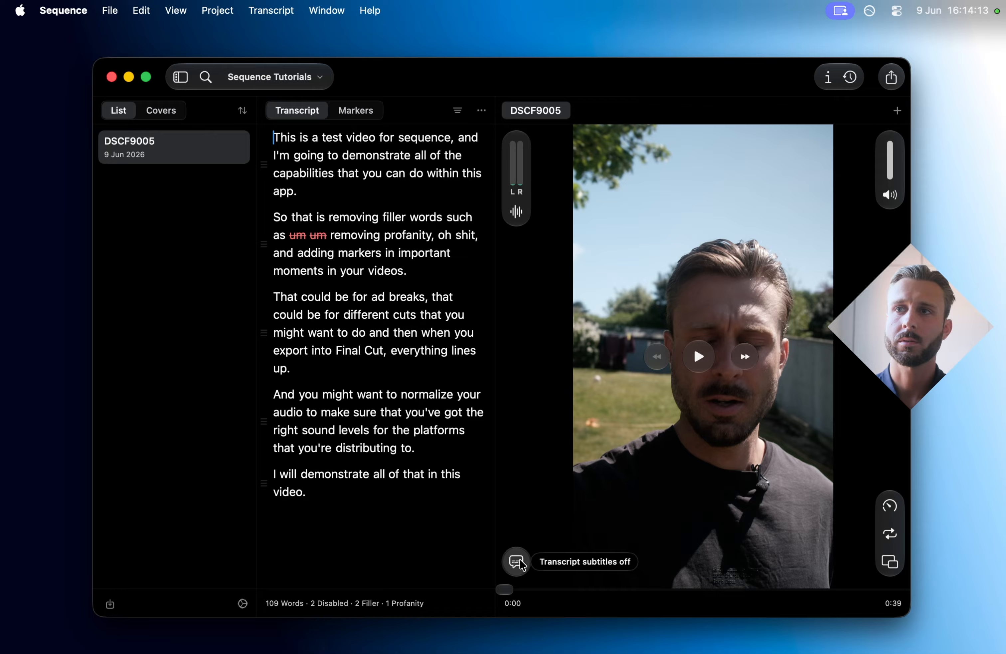
right_click(424, 220)
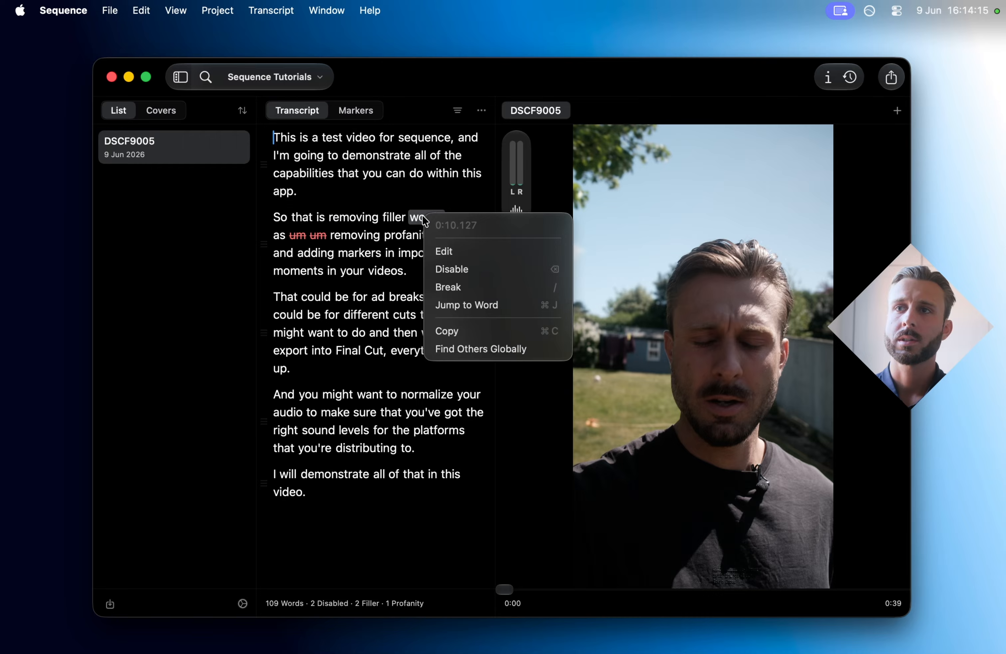
click(488, 303)
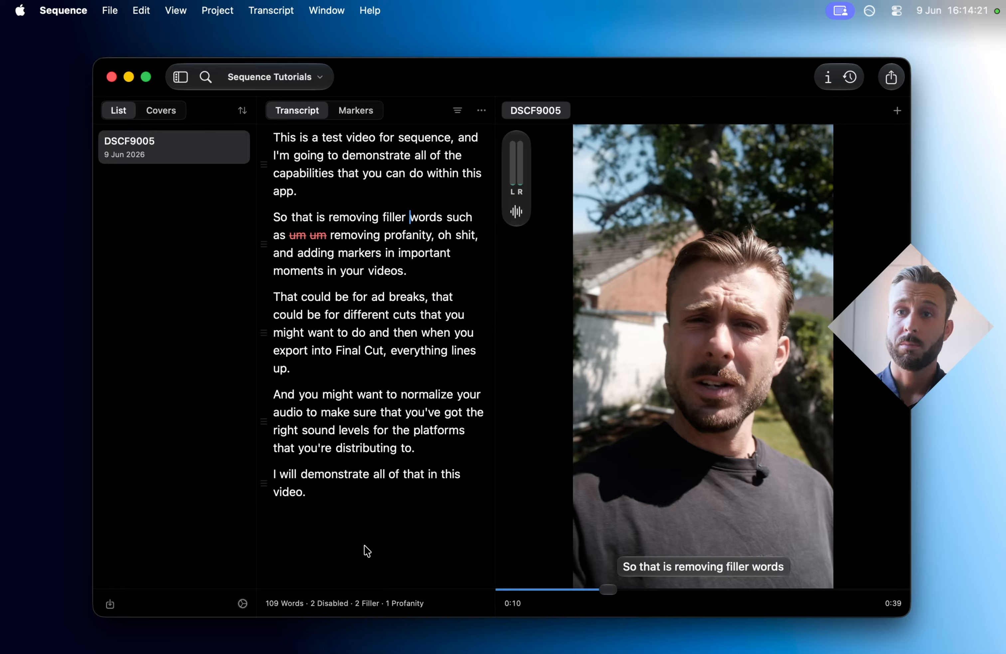
mouse_move(684, 555)
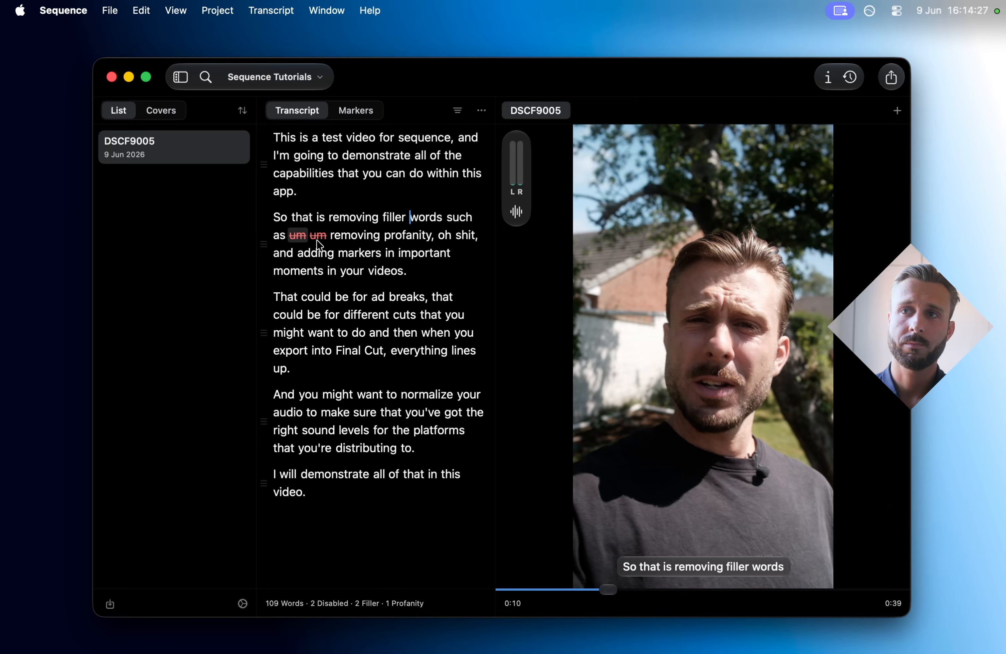
key(space)
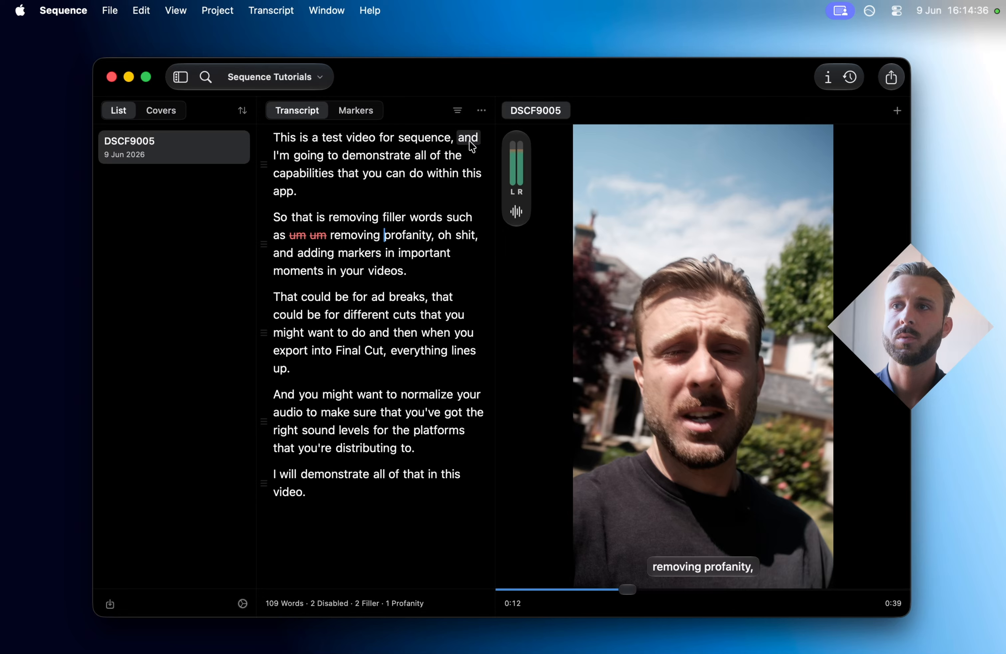
Step: Open the Profanity Filter and preview the Alternate Letters and Full Mask caption styles, returning to Keep Edges
click(479, 111)
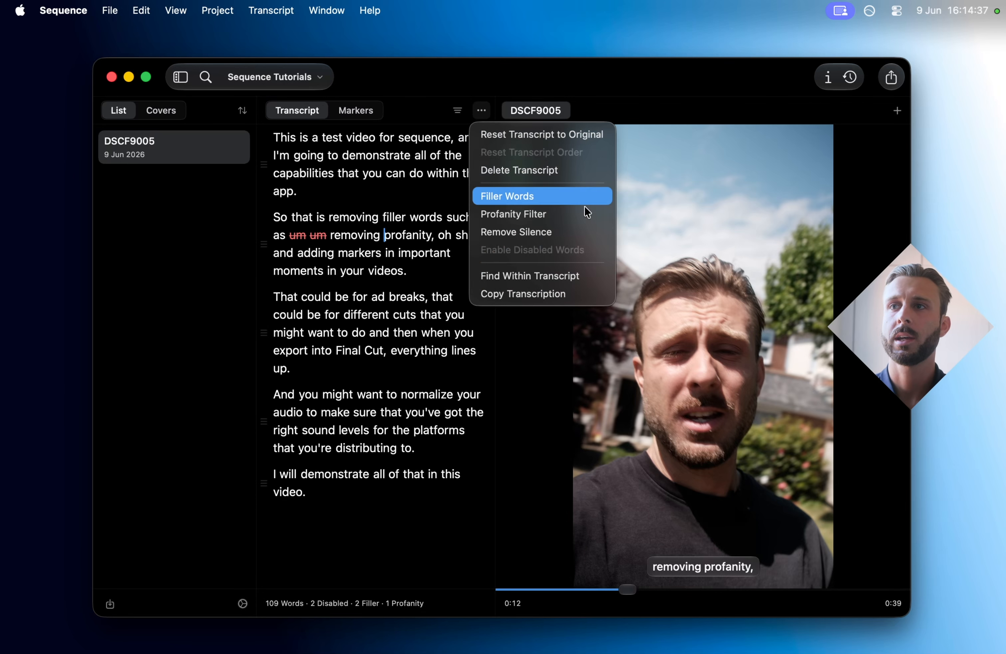
click(542, 217)
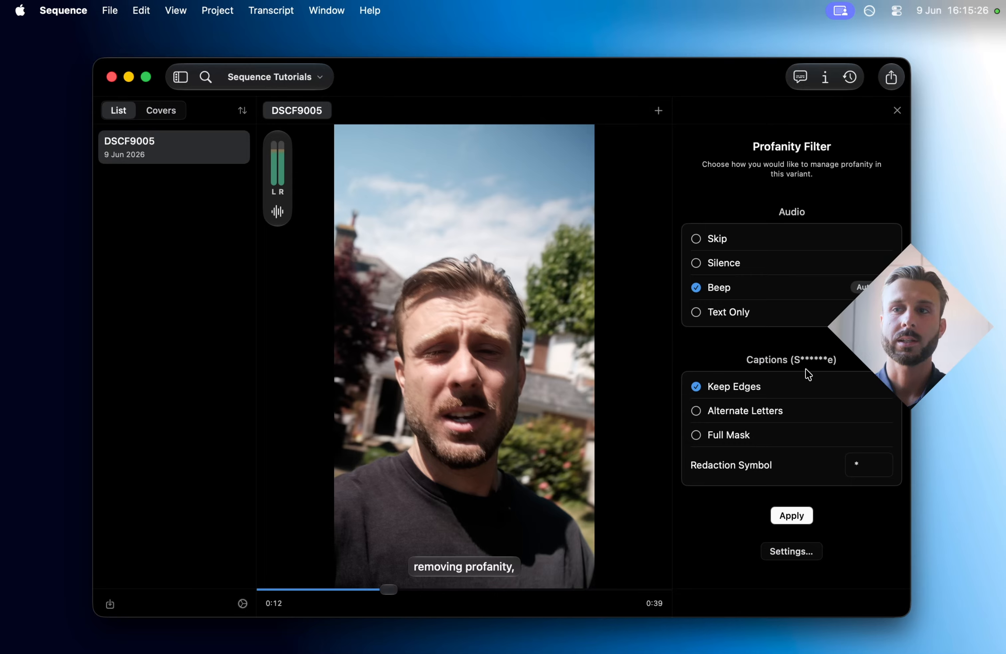
click(696, 412)
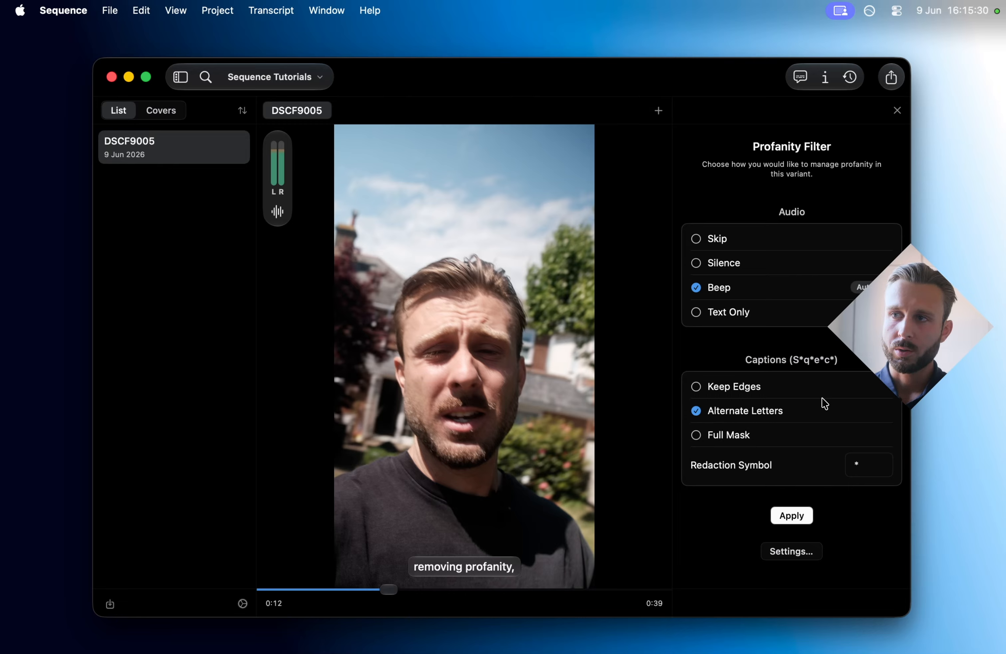
click(696, 436)
click(696, 386)
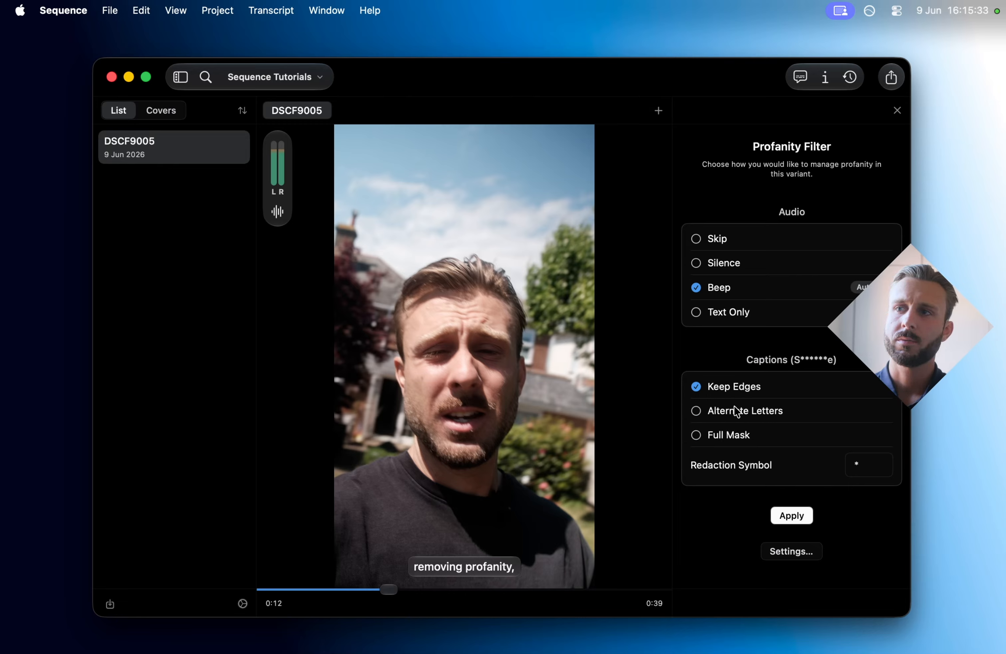
Step: Change the redaction symbol to the 🔥 emoji and apply the profanity filter with Beep audio and Keep Edges captions
click(878, 465)
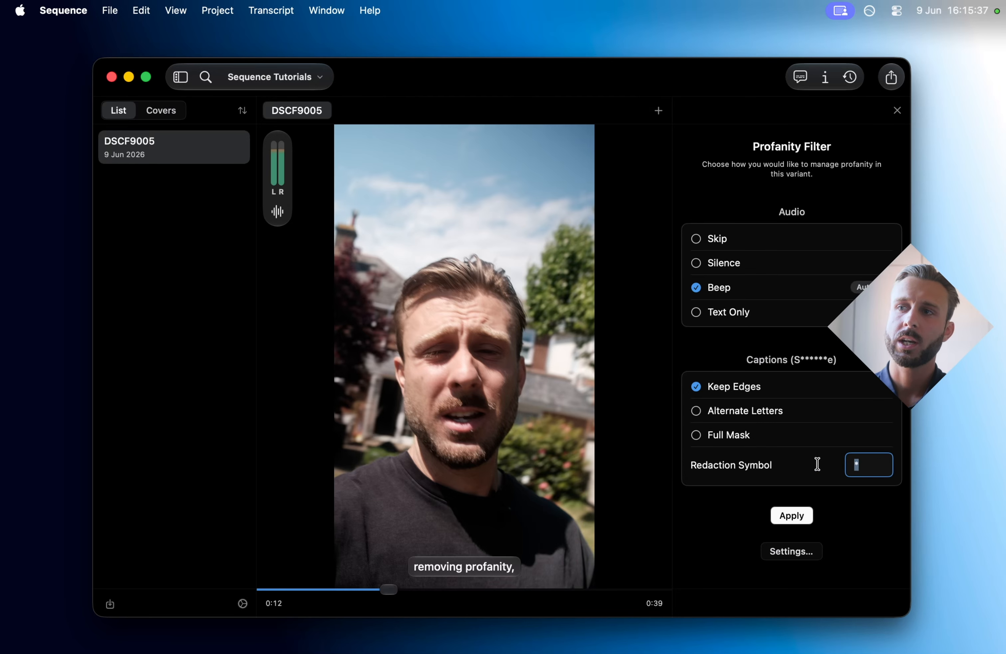
text(O)
key(BackSpace)
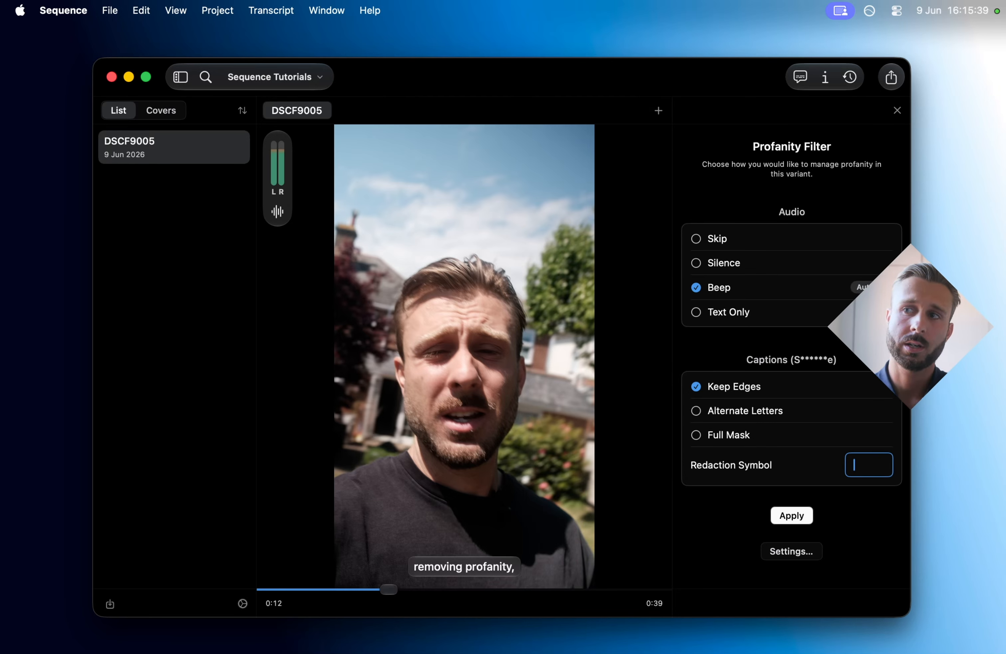
text(})
key(BackSpace)
key(ctrl+super+space)
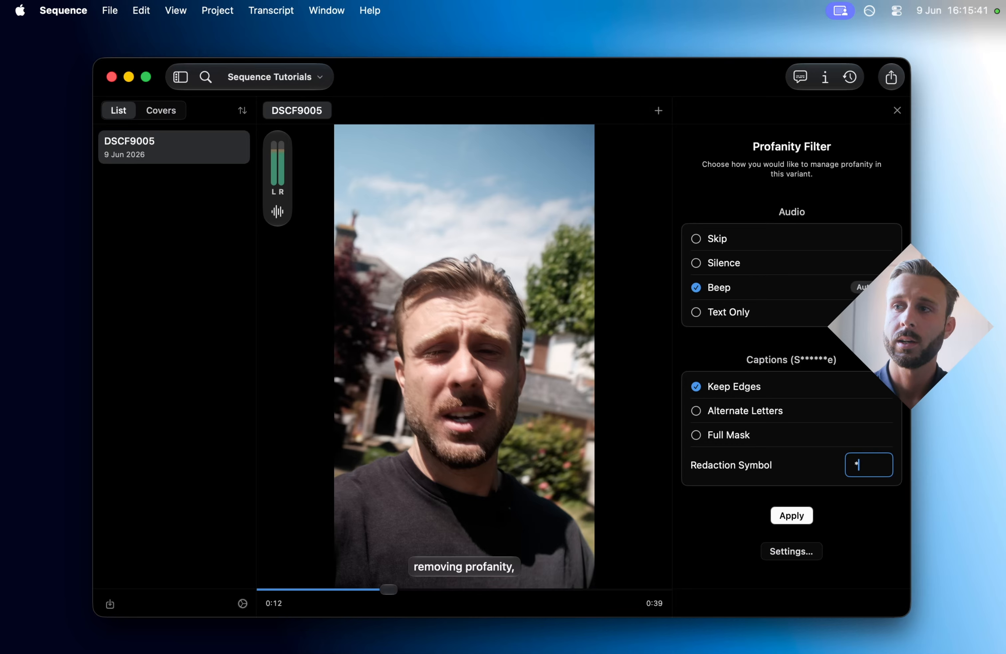
click(779, 199)
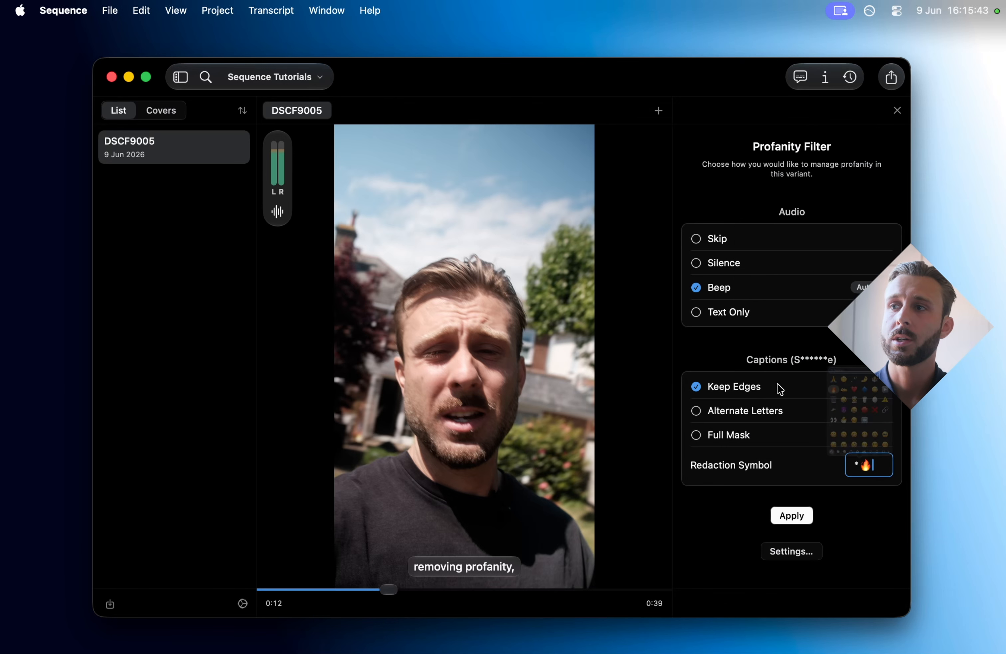
drag(860, 464, 800, 465)
key(BackSpace)
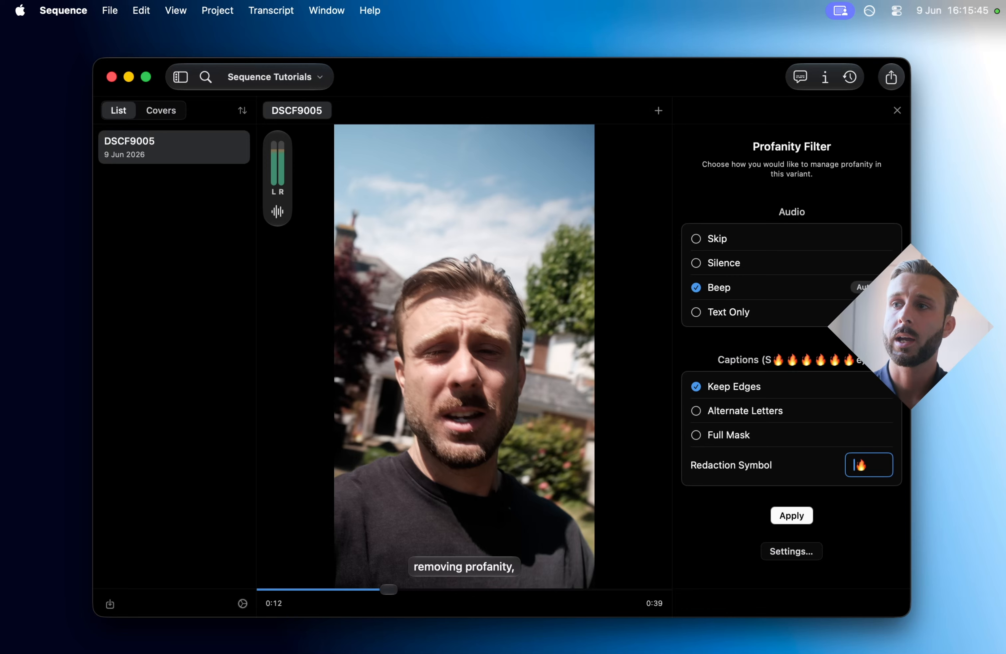
click(788, 457)
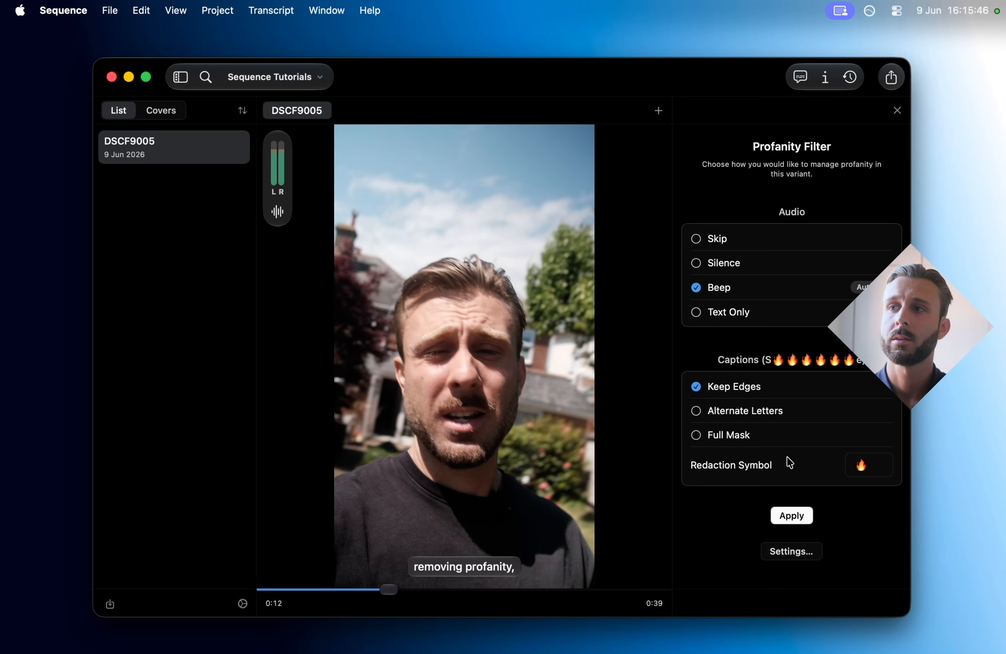
click(792, 515)
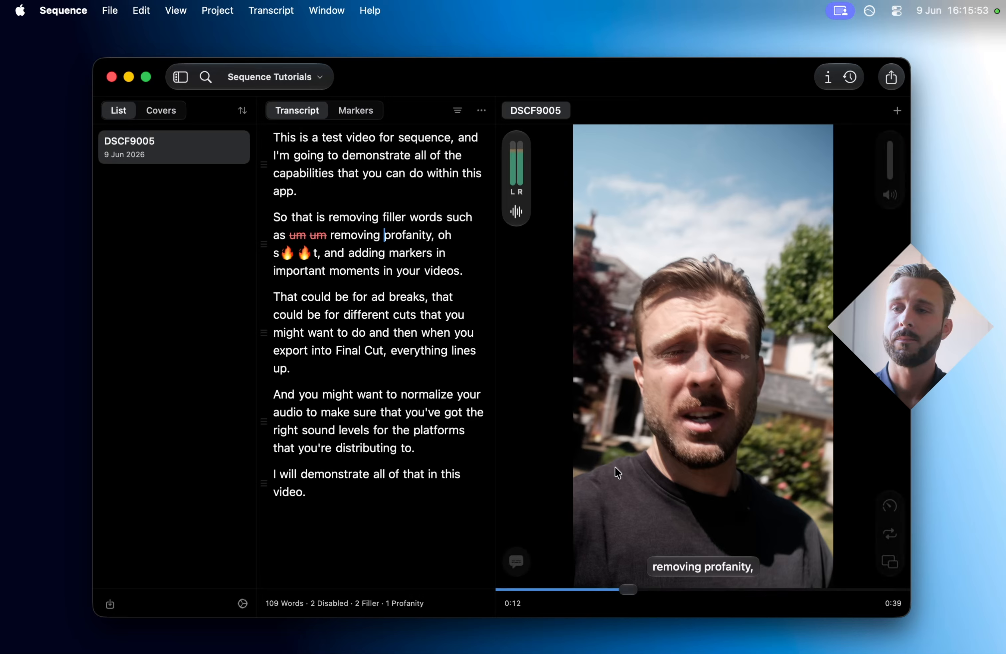
Step: Play the video through the censored word to check the audio and subtitles, and pause it
mouse_move(696, 379)
click(699, 357)
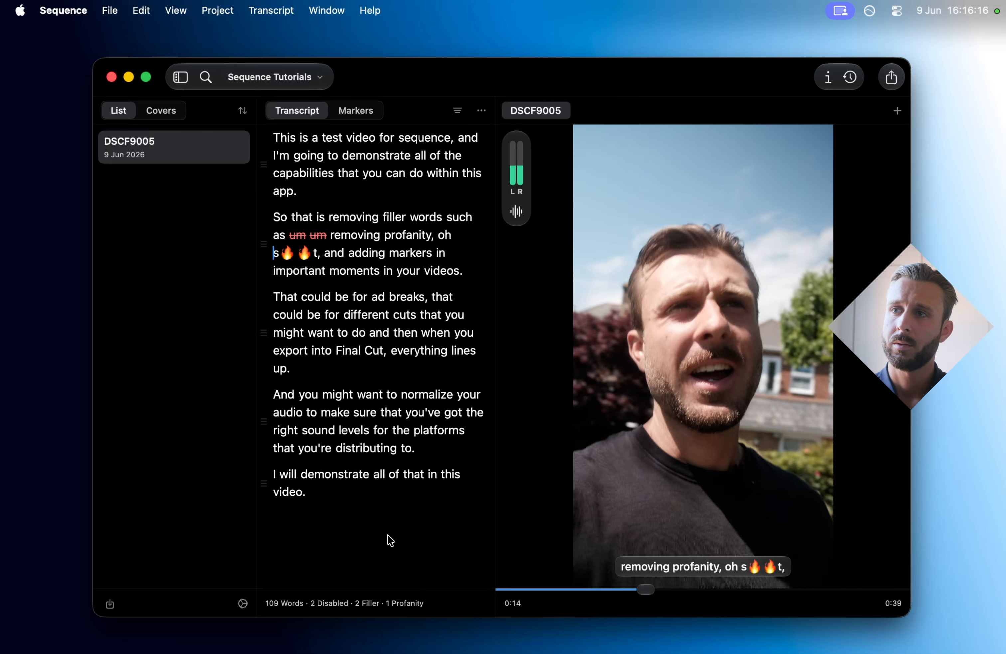
key(space)
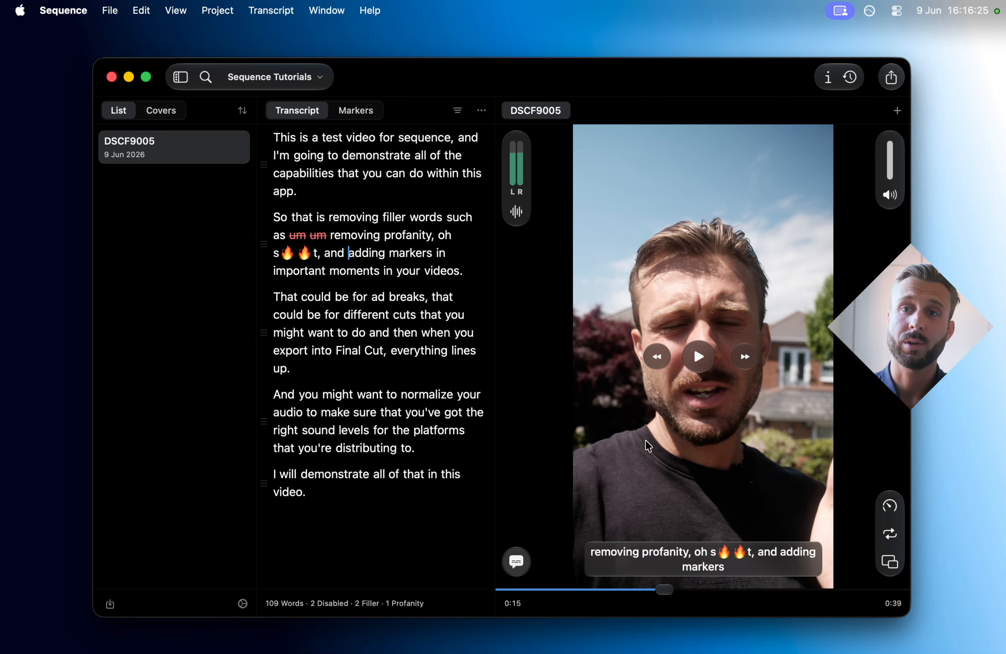
Step: Open Remove Silence, preview a default threshold of 1.0 s and set it to 1.5 s
click(481, 112)
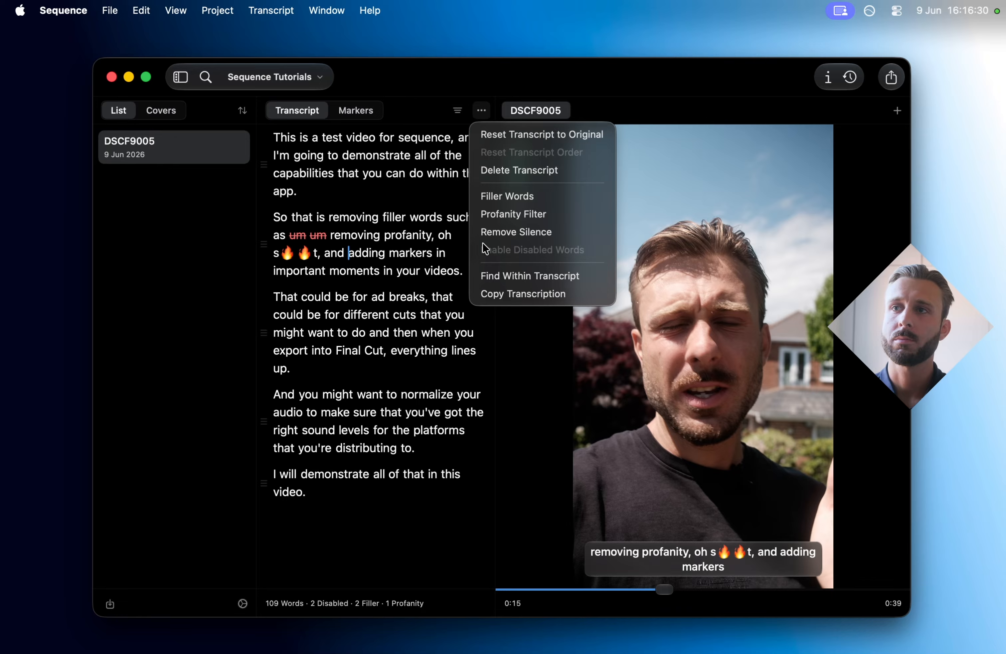
click(525, 232)
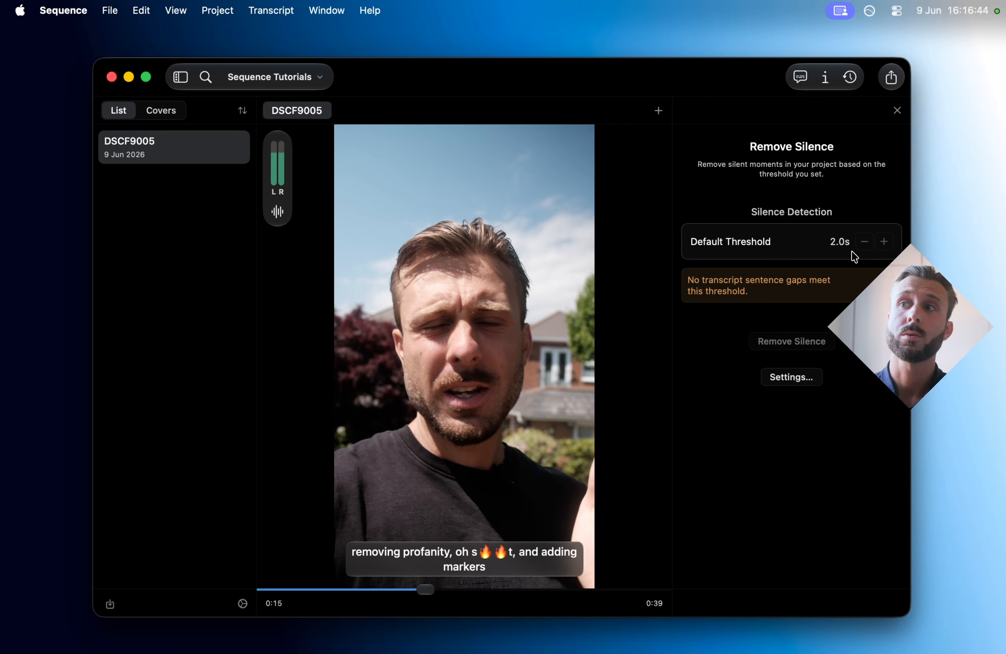
click(864, 242)
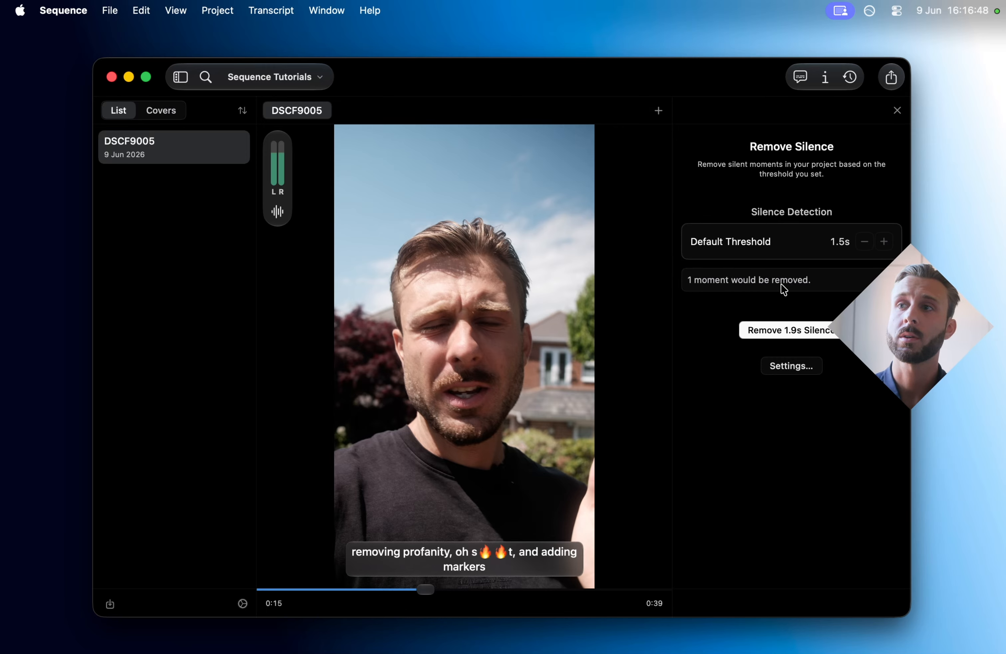
click(865, 243)
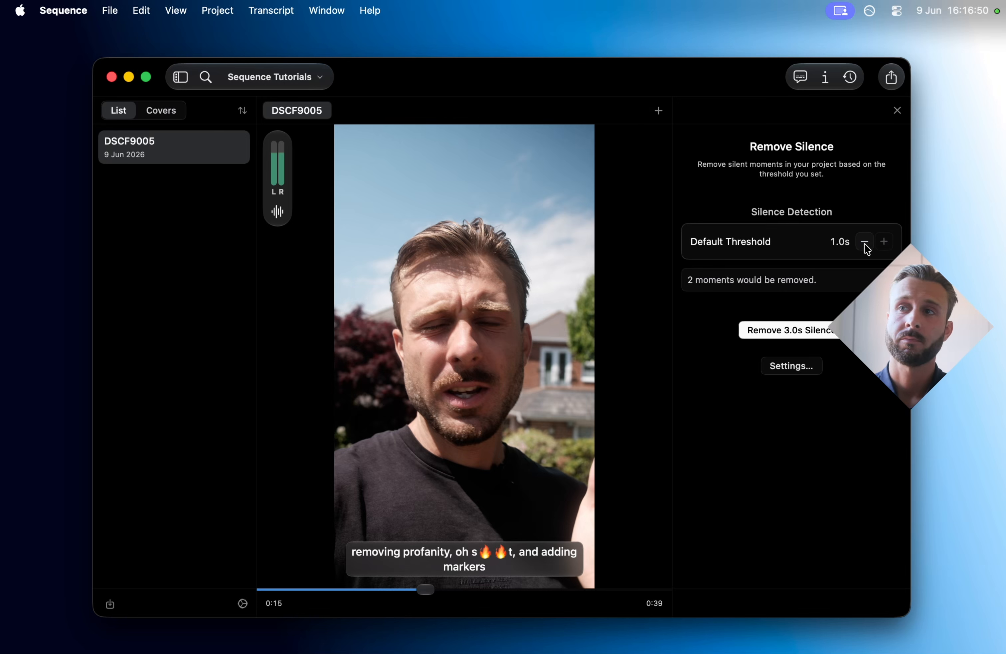
click(885, 248)
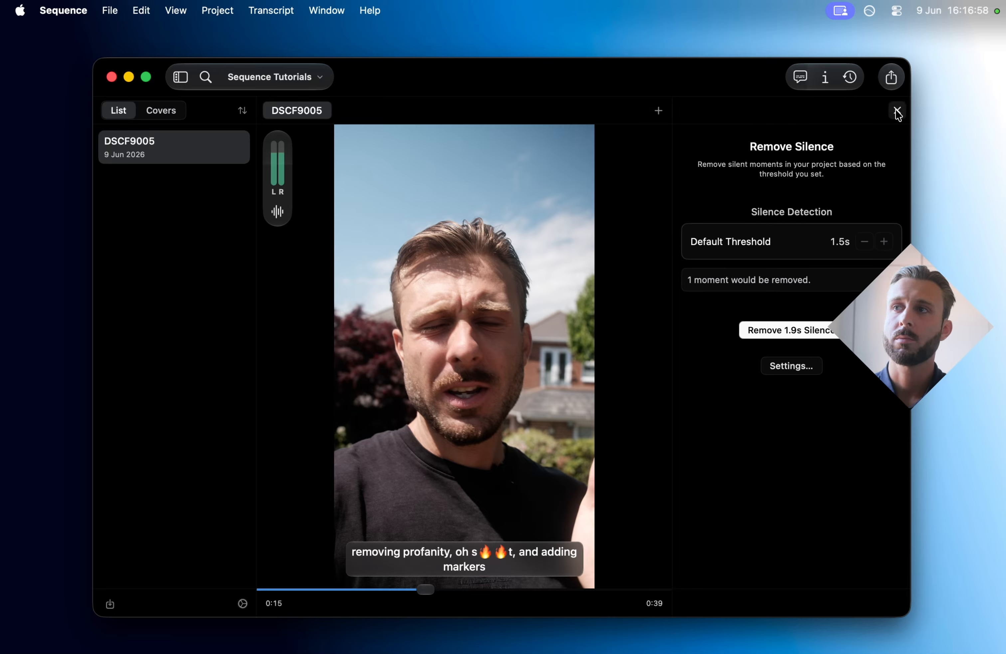
Step: Return to the transcript and remove the 1.9 s silence at its beginning
click(800, 77)
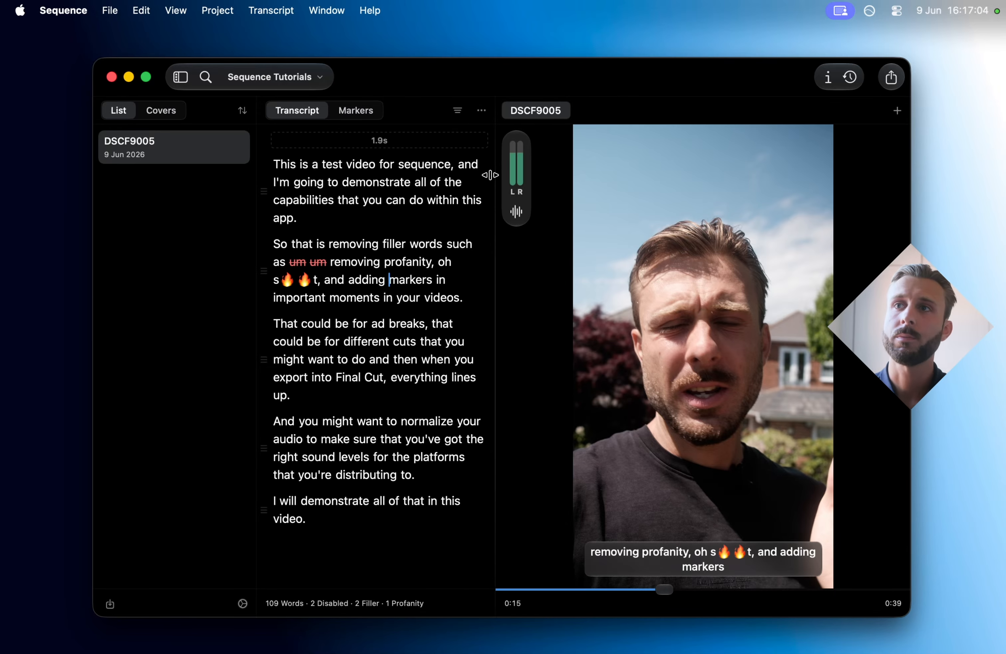
click(393, 140)
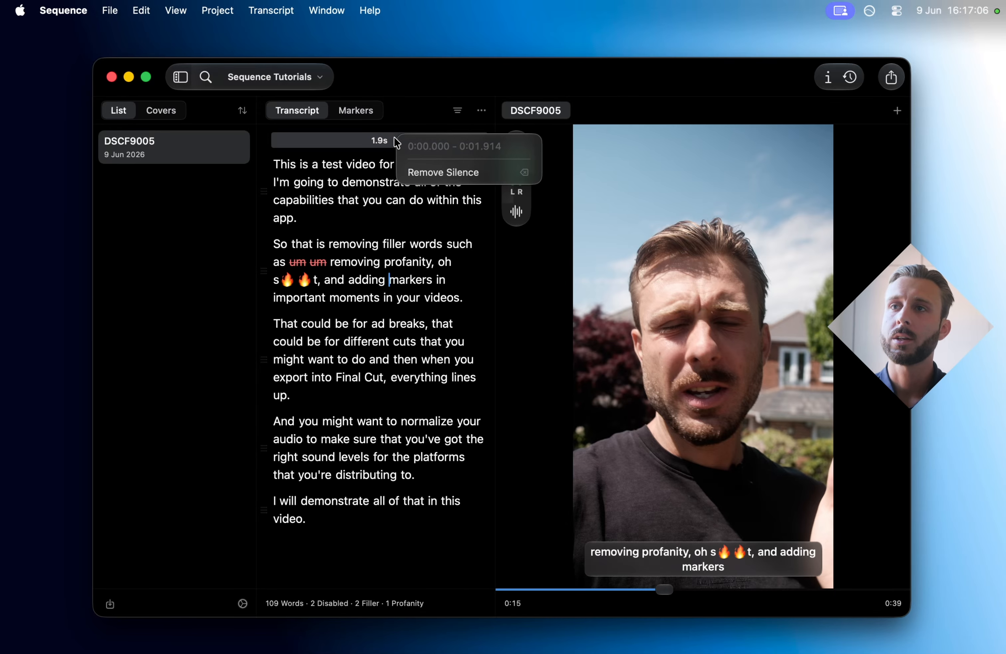
click(448, 173)
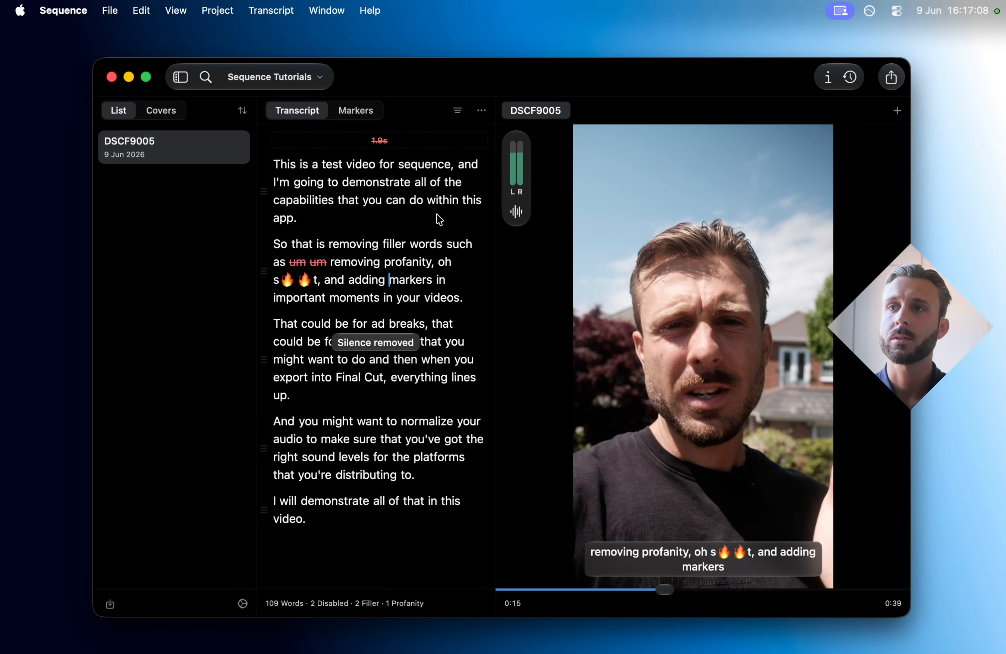
Step: Reopen Remove Silence to review the removed moment and the restore option, and close it
click(481, 110)
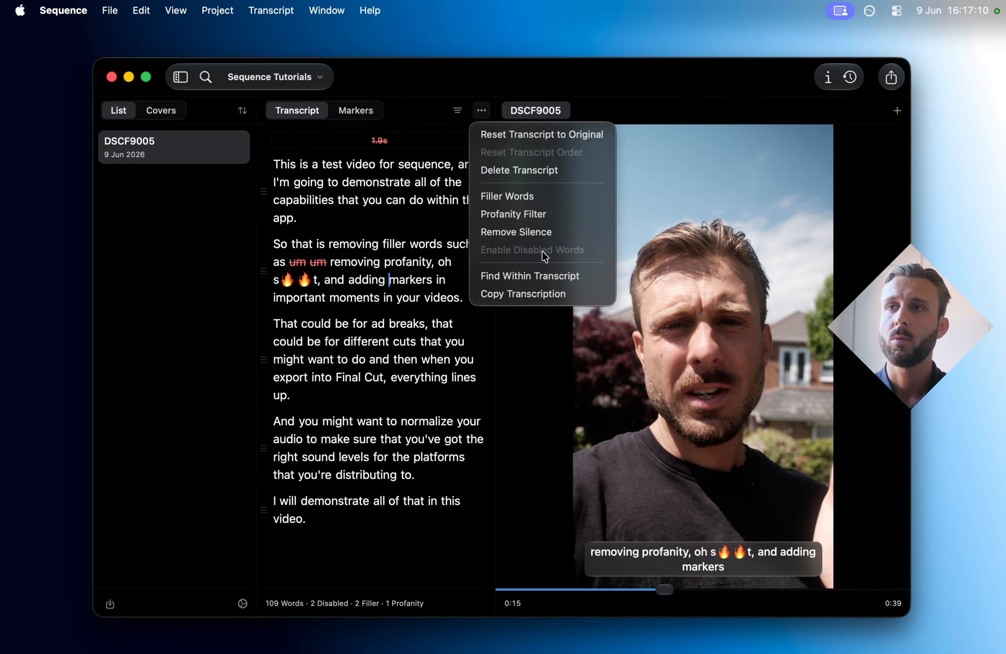
click(526, 232)
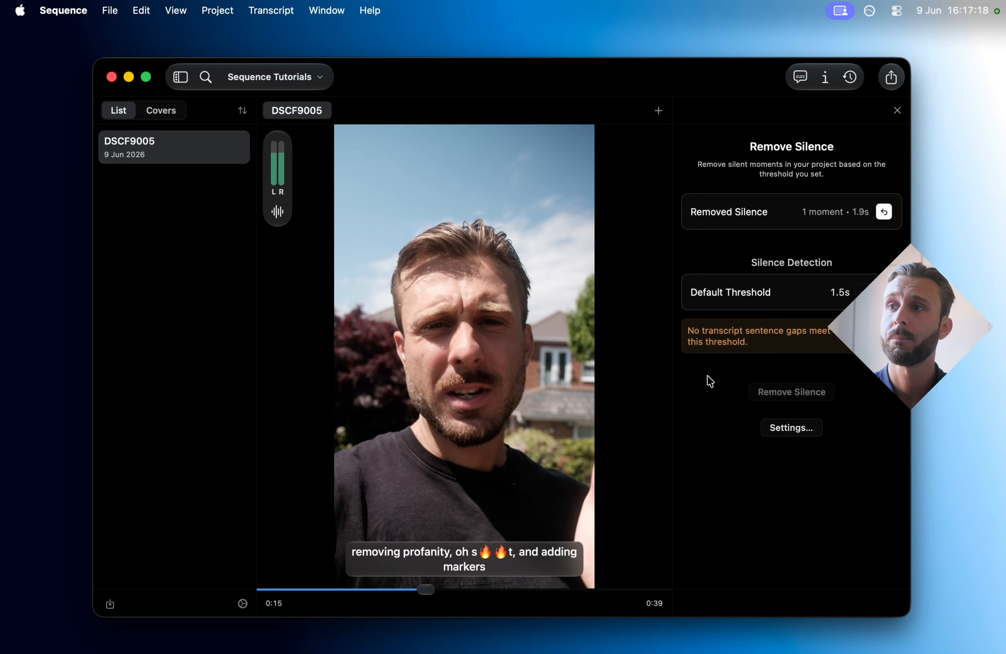
key(Escape)
Step: Add a marker named "Sponsor Break 1" at 0:09 in the video
click(359, 110)
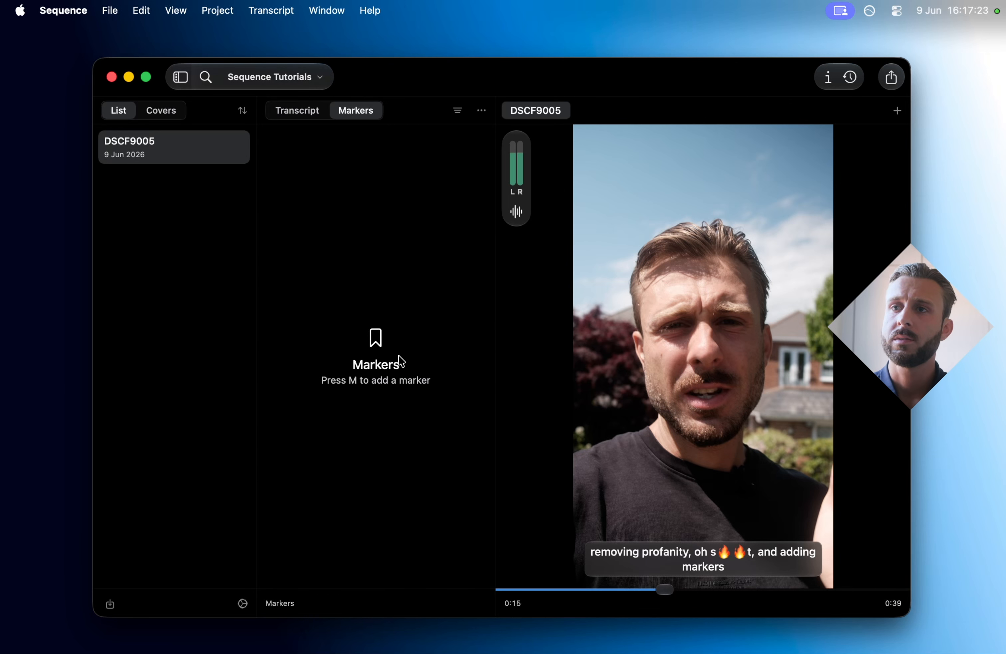
drag(667, 596, 604, 603)
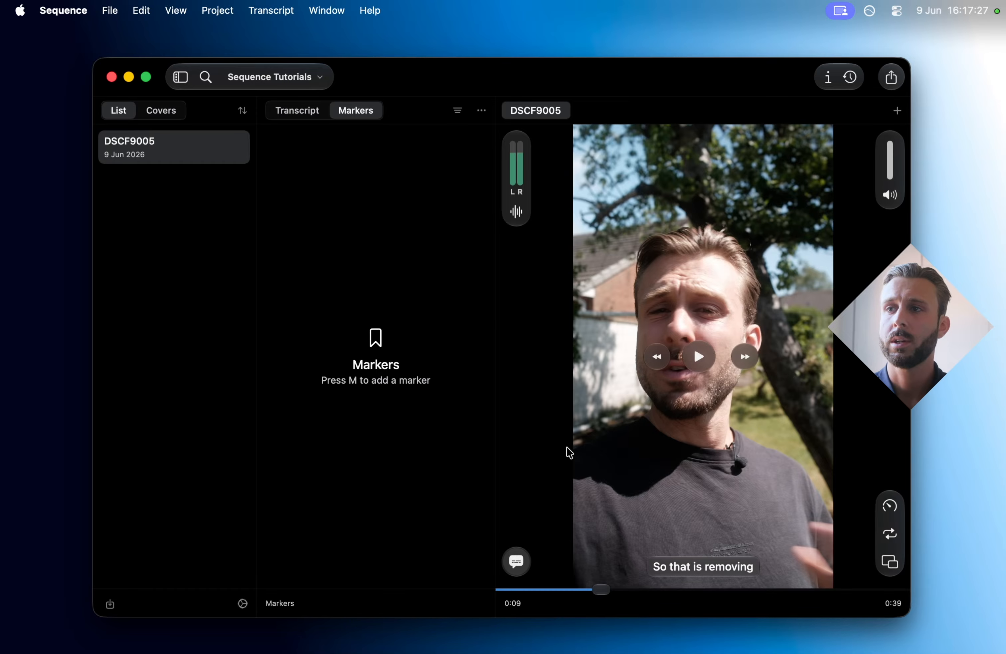
key(m)
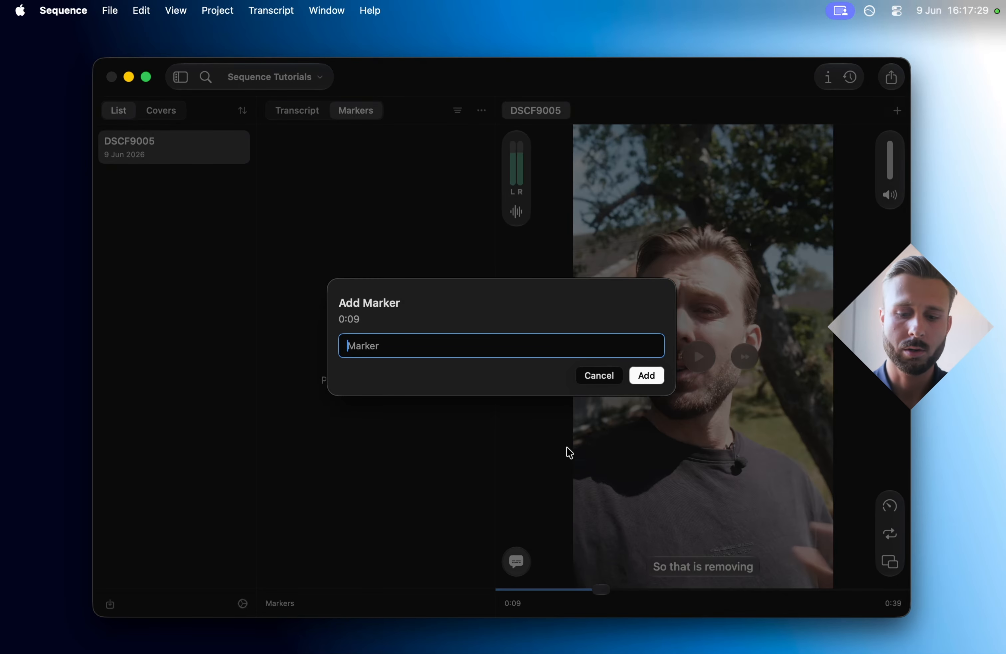
text(Sponsor Break 1)
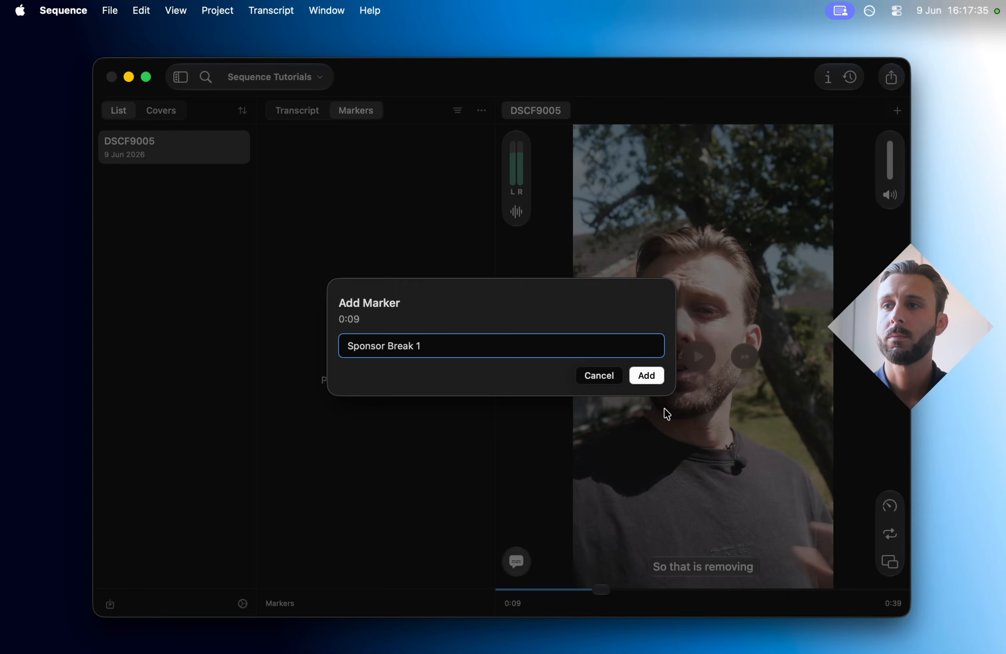
click(647, 375)
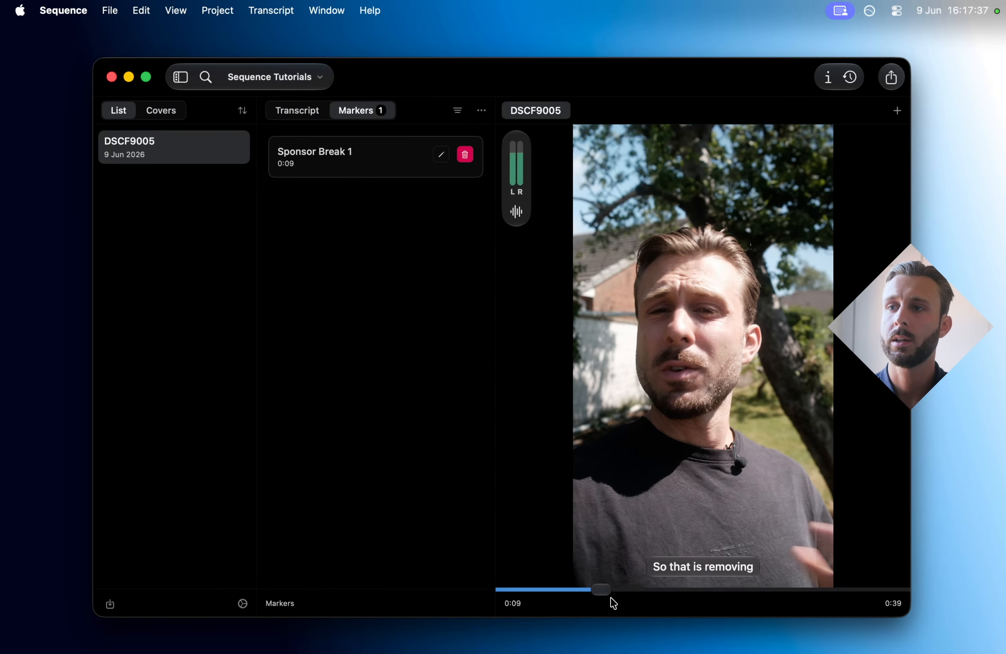
Step: Add a second marker named "Sponsor Break 2" at 0:29 in the video
click(798, 589)
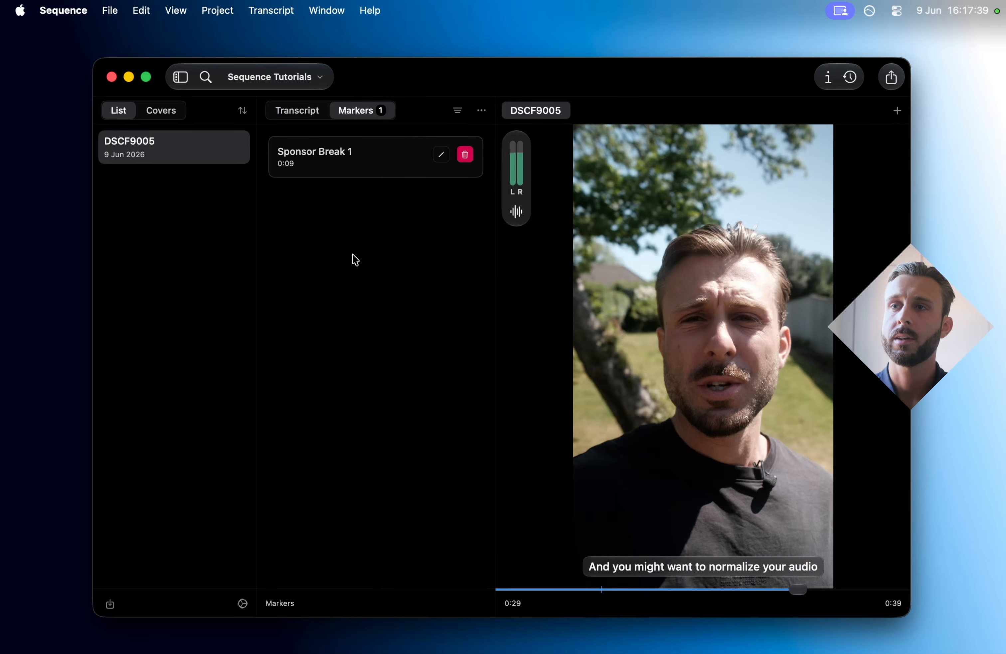
text(mSpo)
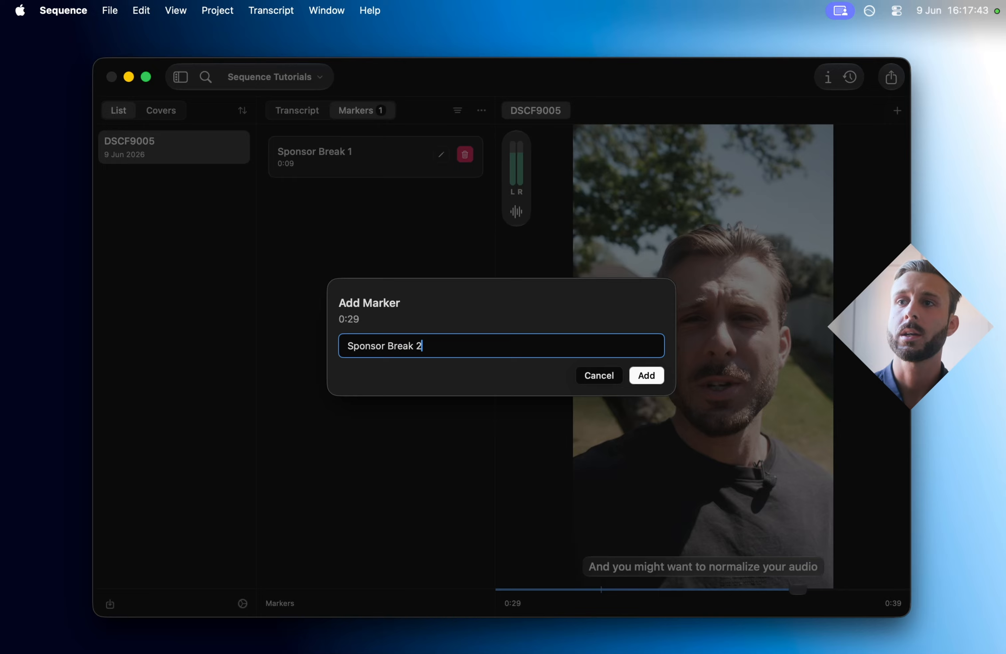
click(647, 375)
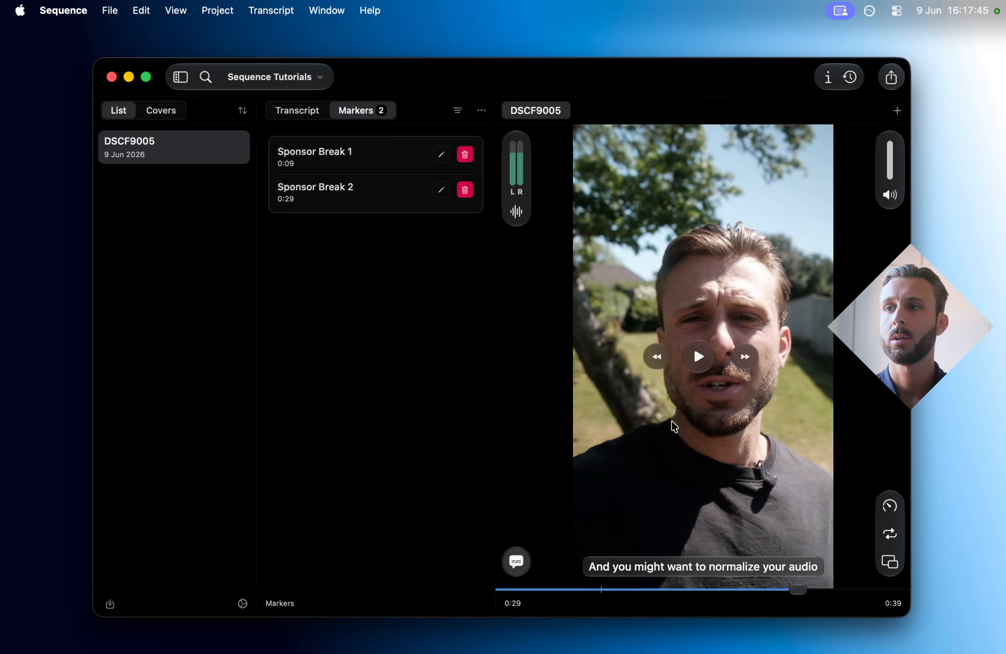
Step: Jump back and forth between the two sponsor break markers, scrub back to 0:01 and show the transcript again
click(336, 161)
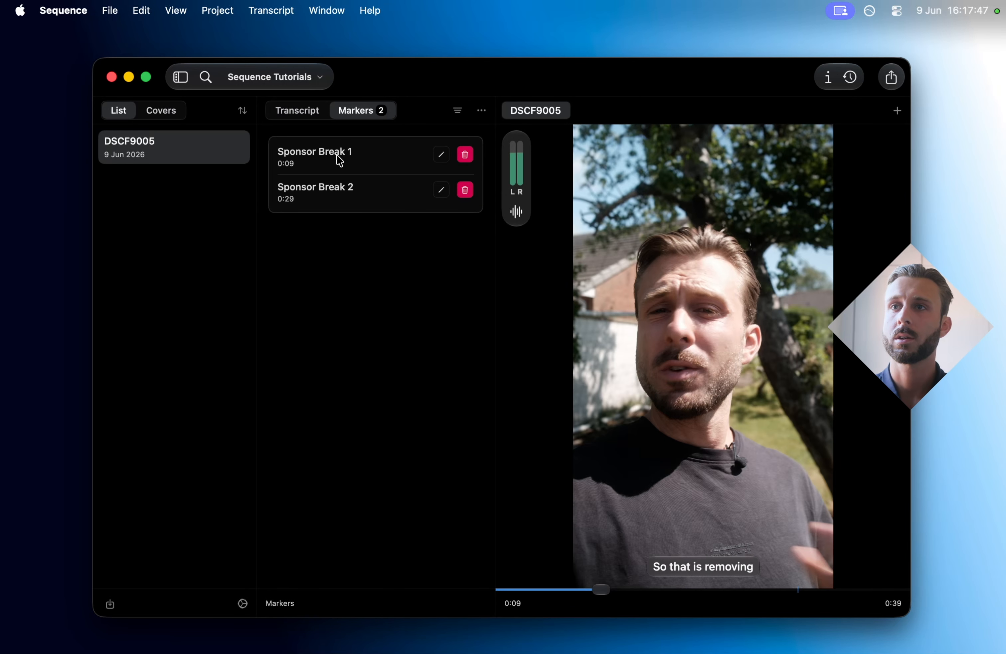
click(342, 192)
click(336, 154)
click(343, 190)
click(344, 154)
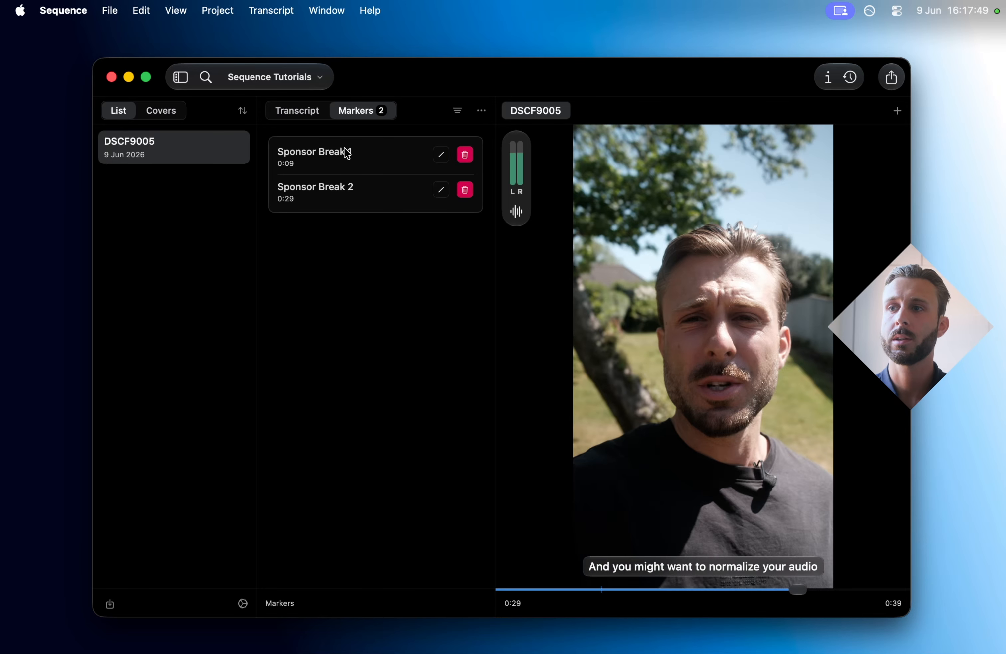
click(342, 195)
drag(798, 596, 521, 589)
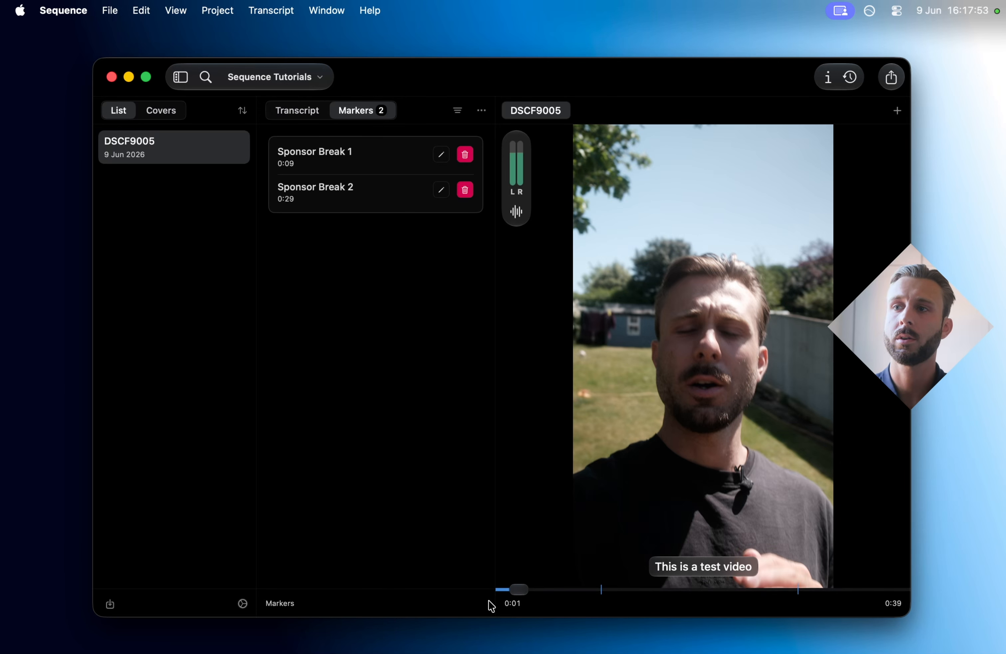
click(296, 112)
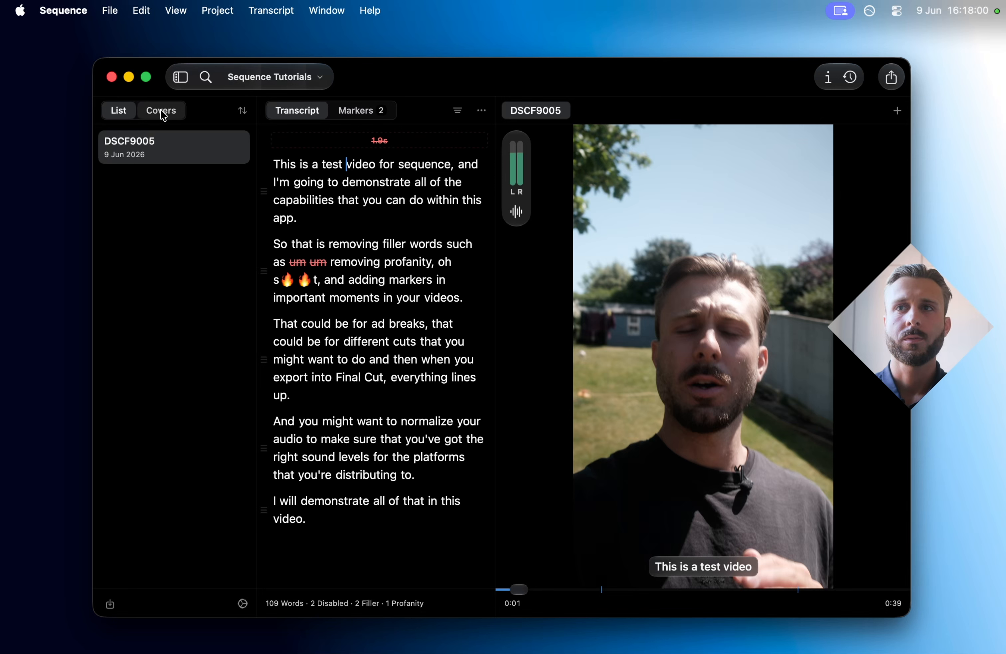
Step: Show the project list as covers and assign Getting Stared Cover.jpg from the Sequence Tool - Tutorials folder as DSCF9005's cover
click(181, 77)
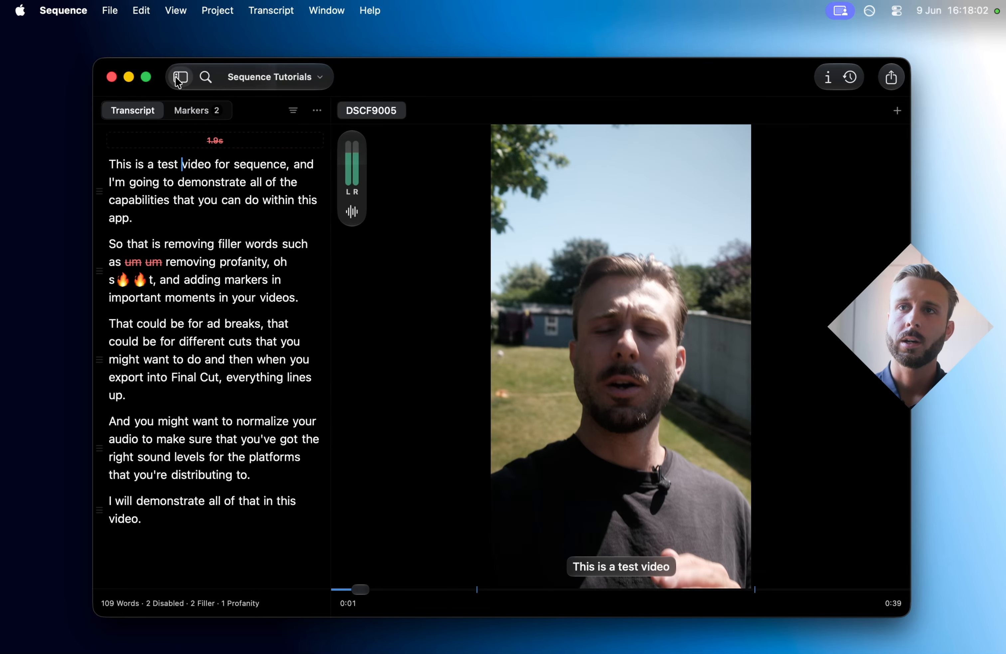
click(181, 77)
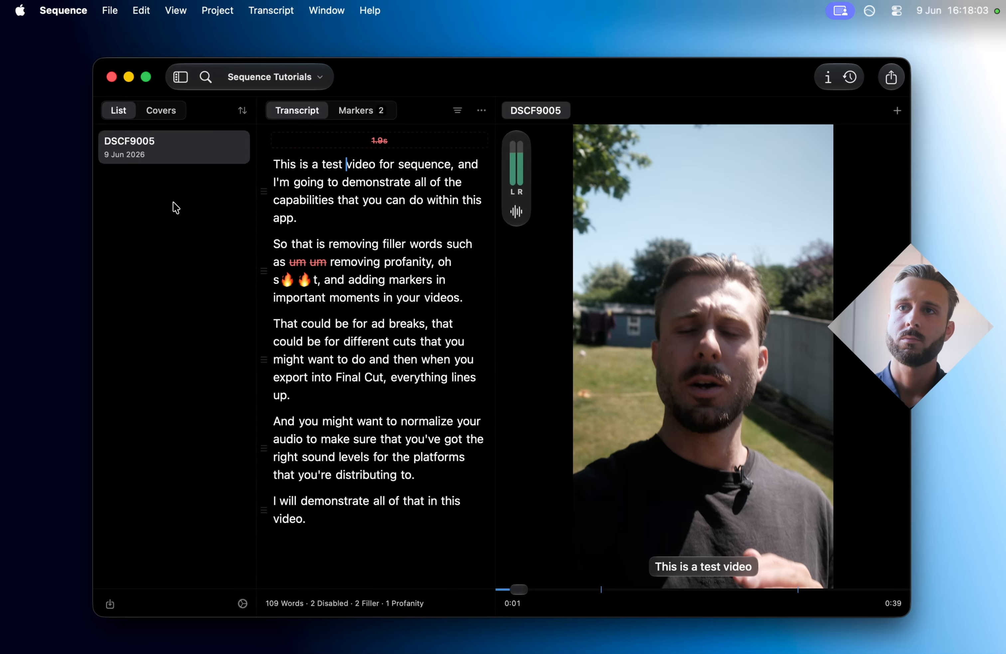
click(157, 113)
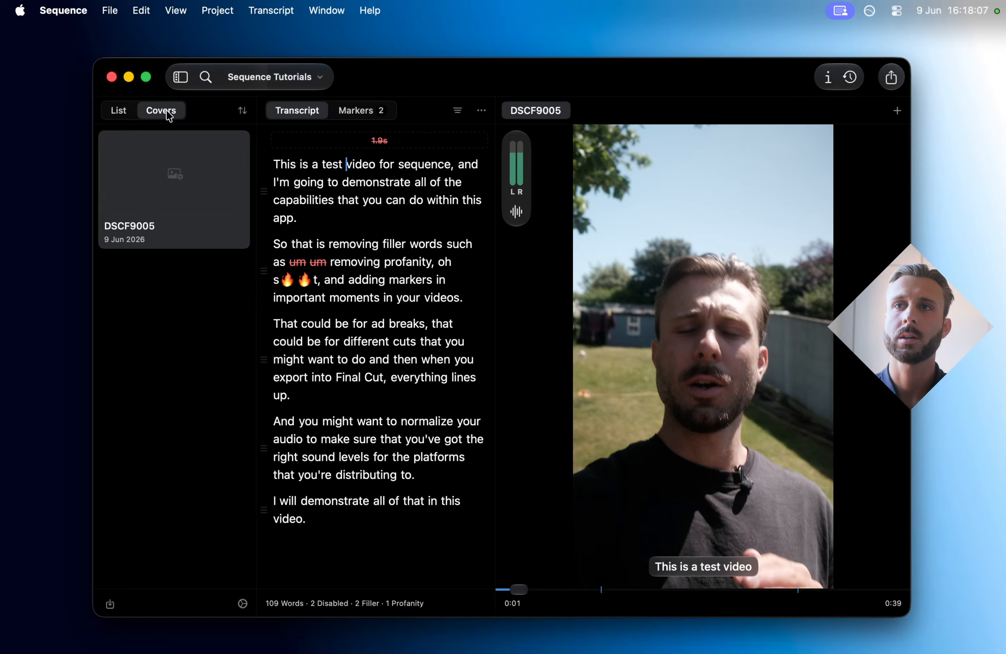
click(173, 175)
click(585, 152)
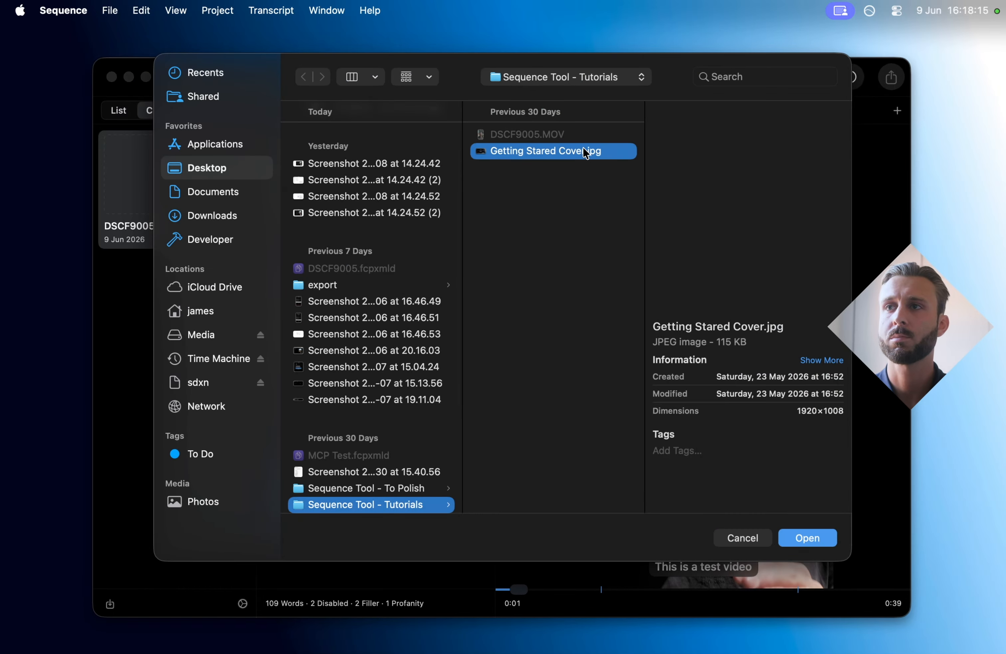
click(806, 538)
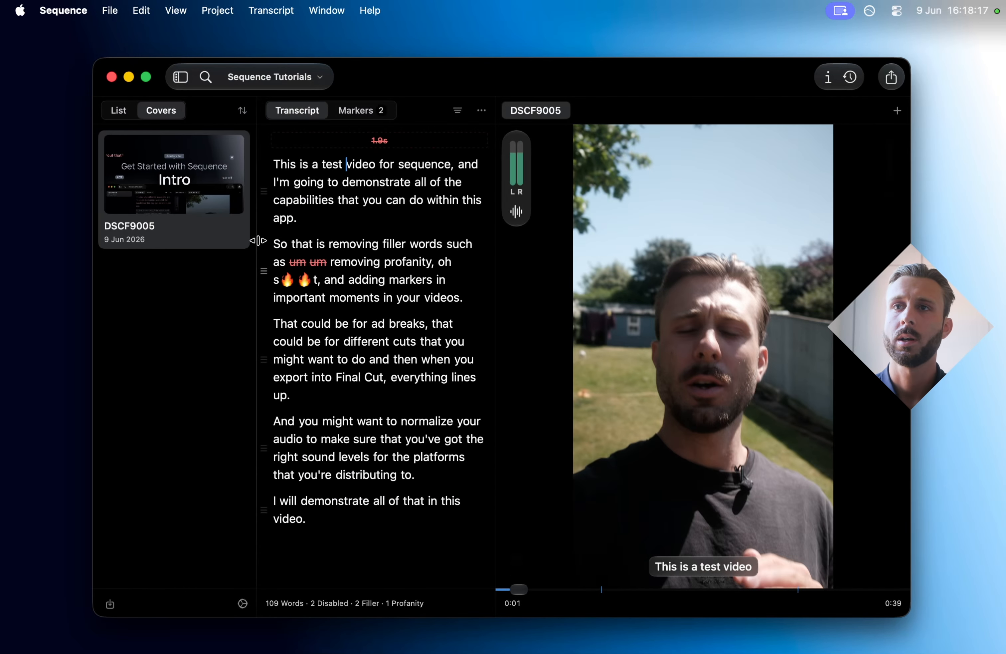
Step: Try wider project and transcript columns, and restore both to their default widths
drag(255, 272, 446, 279)
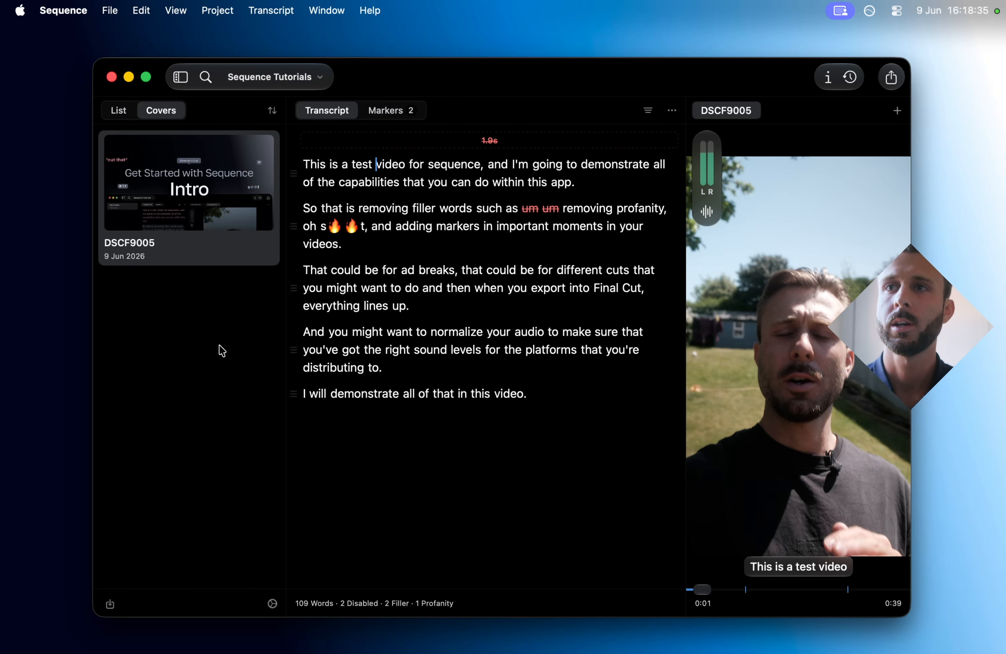
drag(686, 393, 528, 398)
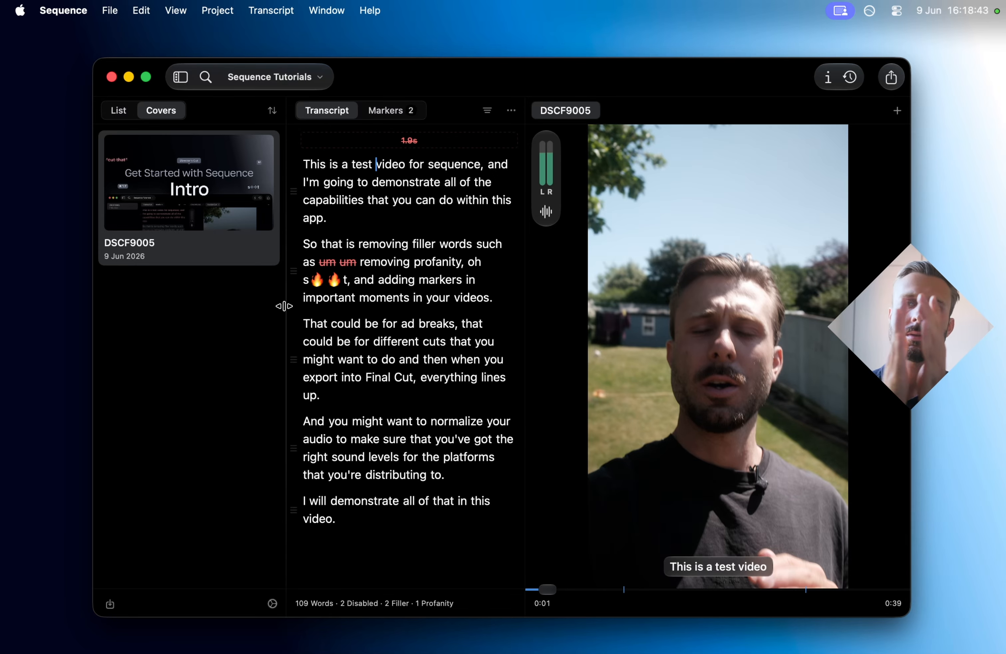
drag(284, 307, 341, 440)
drag(497, 299, 703, 365)
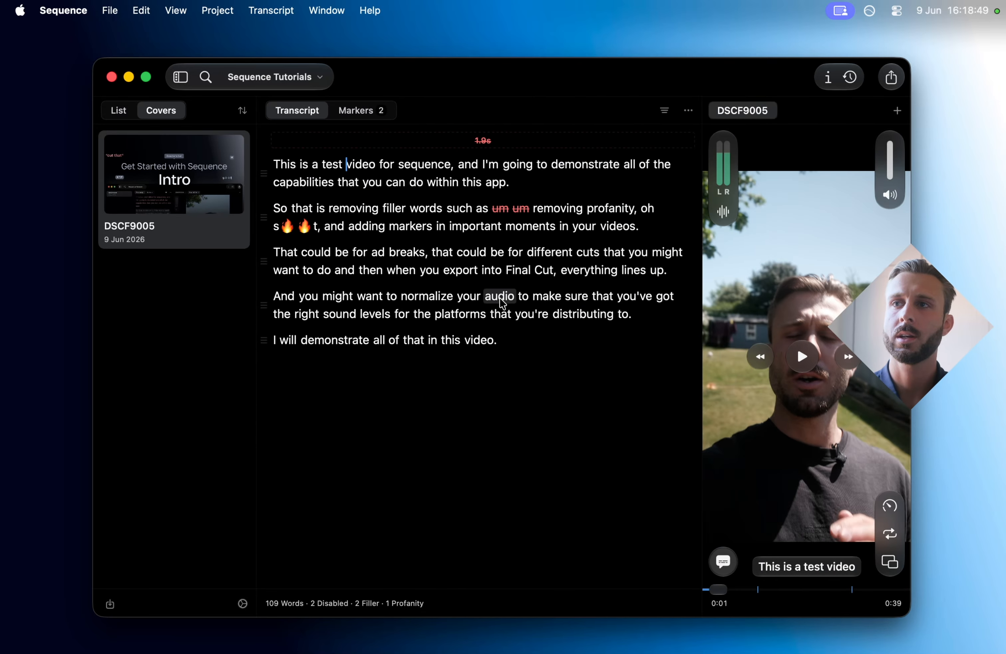
double_click(702, 362)
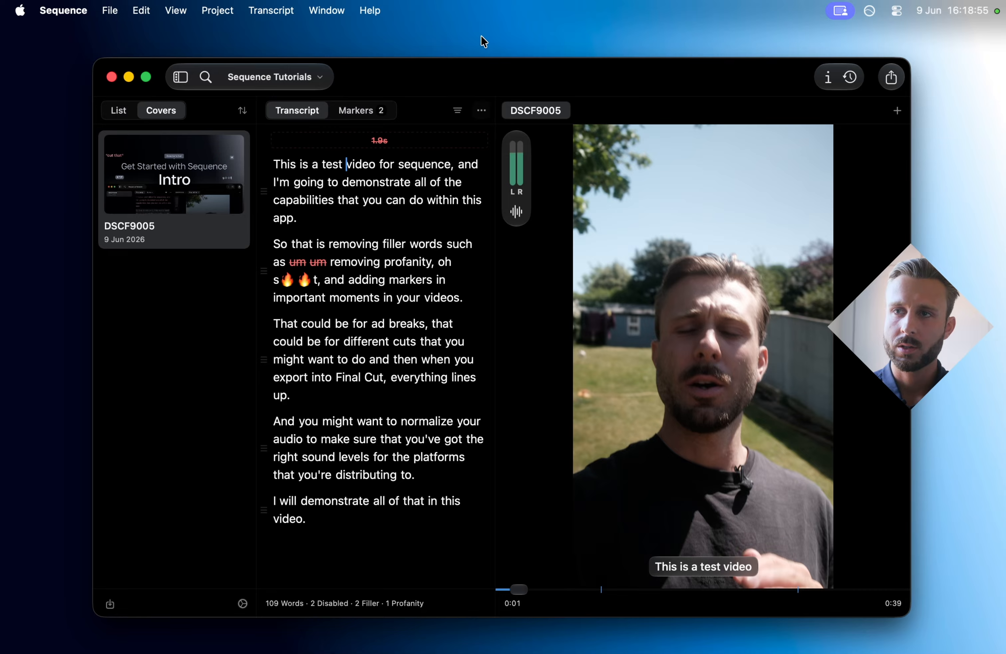
Step: Filter the transcript by silence, profanity and filler in turn, and leave it filtered to enabled words
click(457, 111)
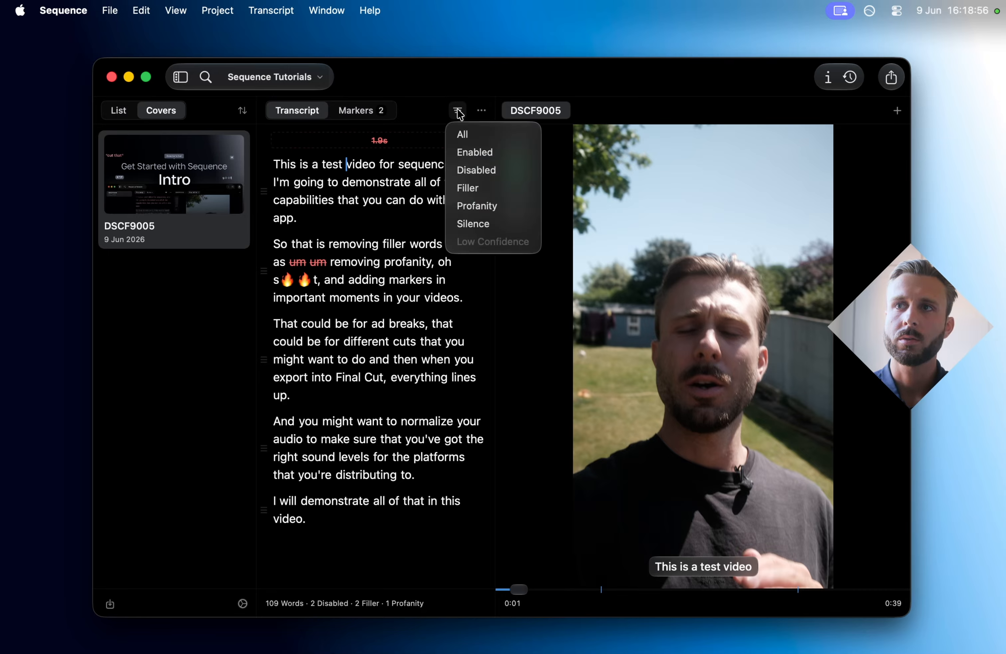
click(474, 224)
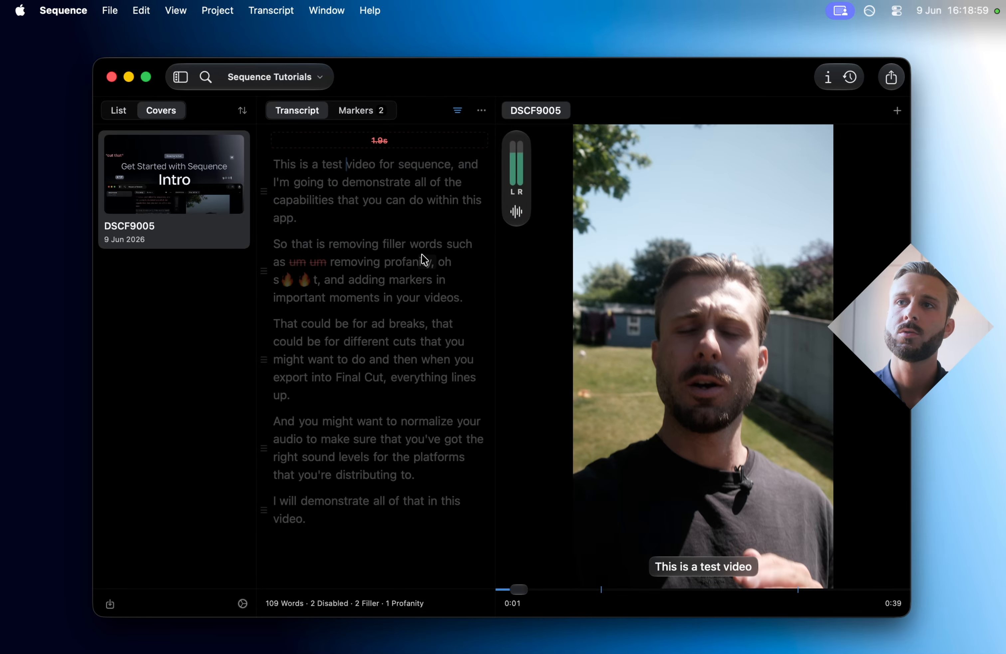
click(457, 111)
click(485, 208)
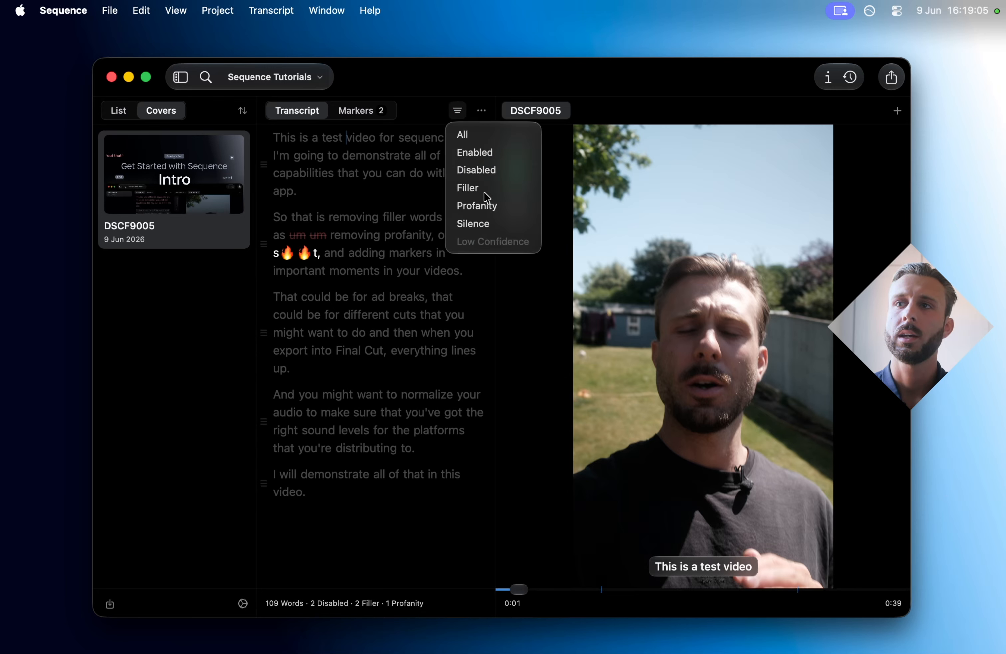
click(482, 189)
click(461, 114)
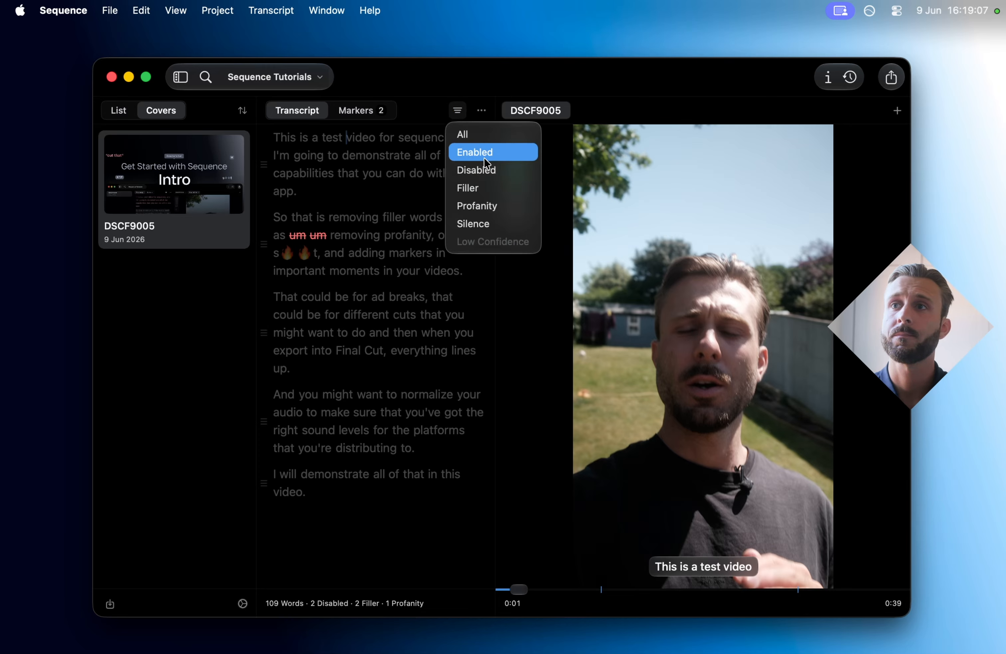
click(475, 152)
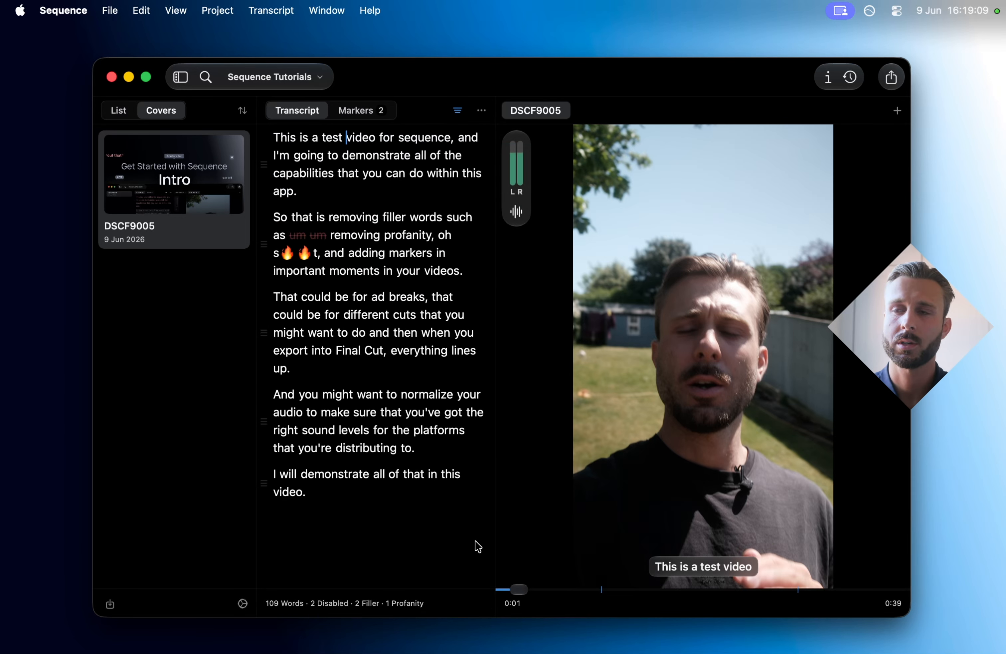
Step: Select all enabled words across the whole transcript and copy them
drag(480, 550, 275, 138)
click(434, 586)
drag(473, 556, 286, 130)
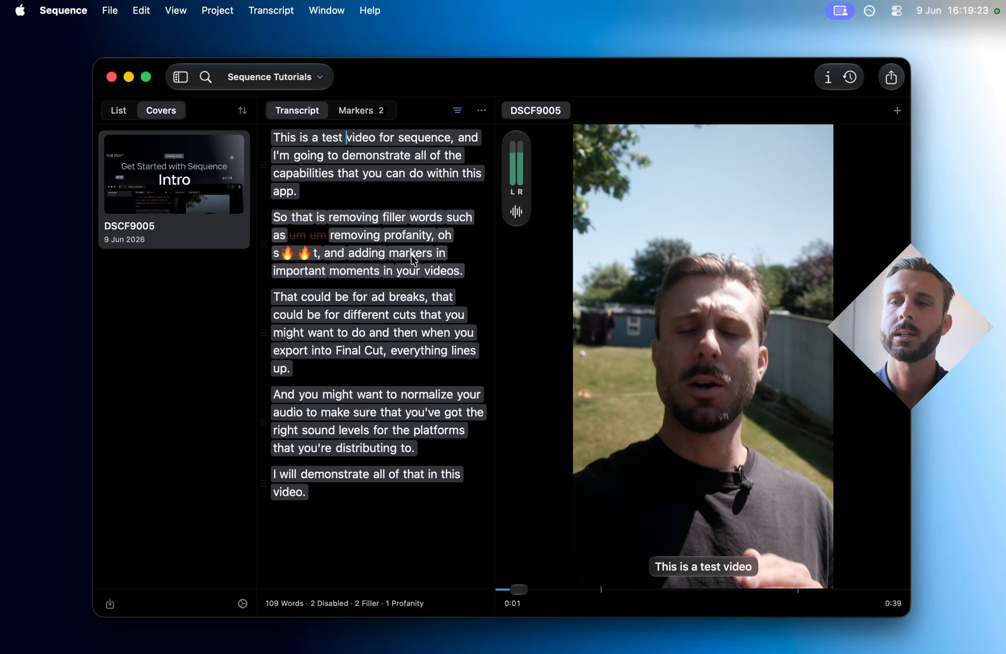
right_click(402, 253)
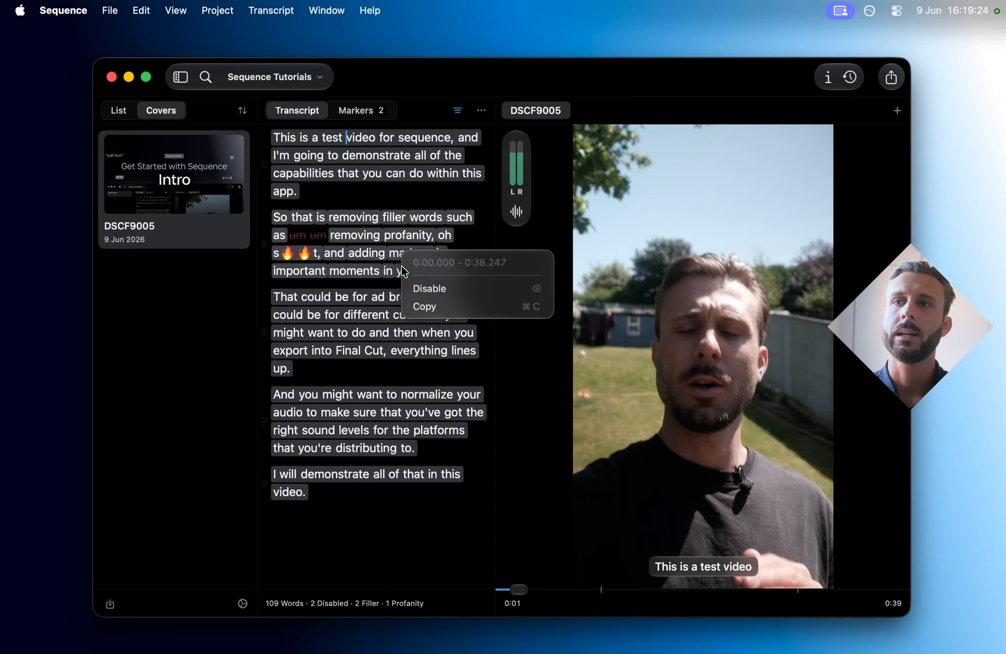
click(442, 307)
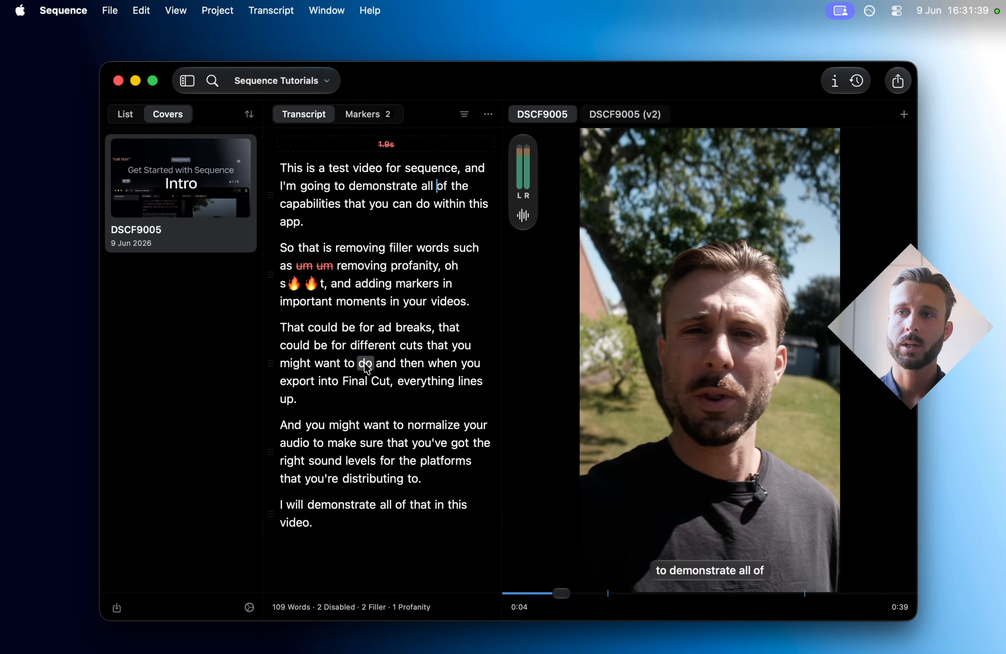
Step: Break the ad-breaks paragraph before the word "do" so the rest starts a new sentence block
right_click(365, 366)
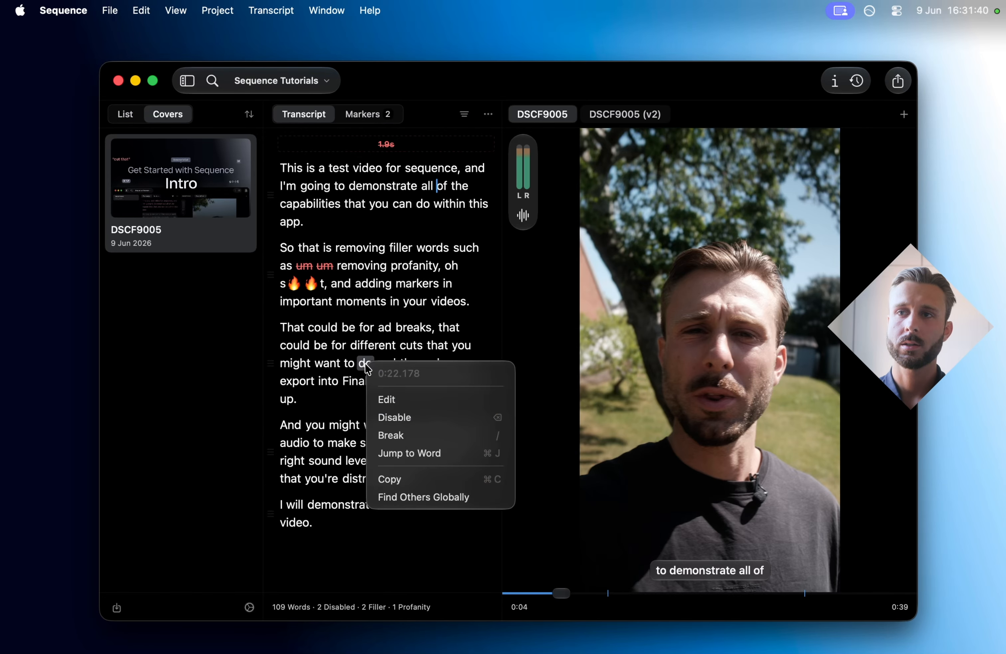
click(321, 396)
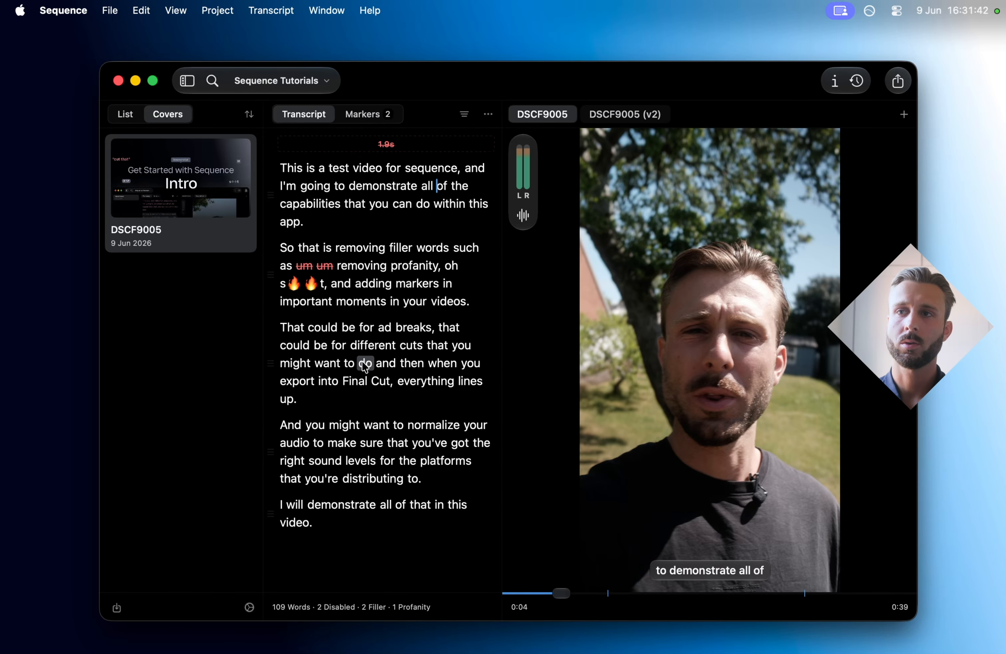
key(Return)
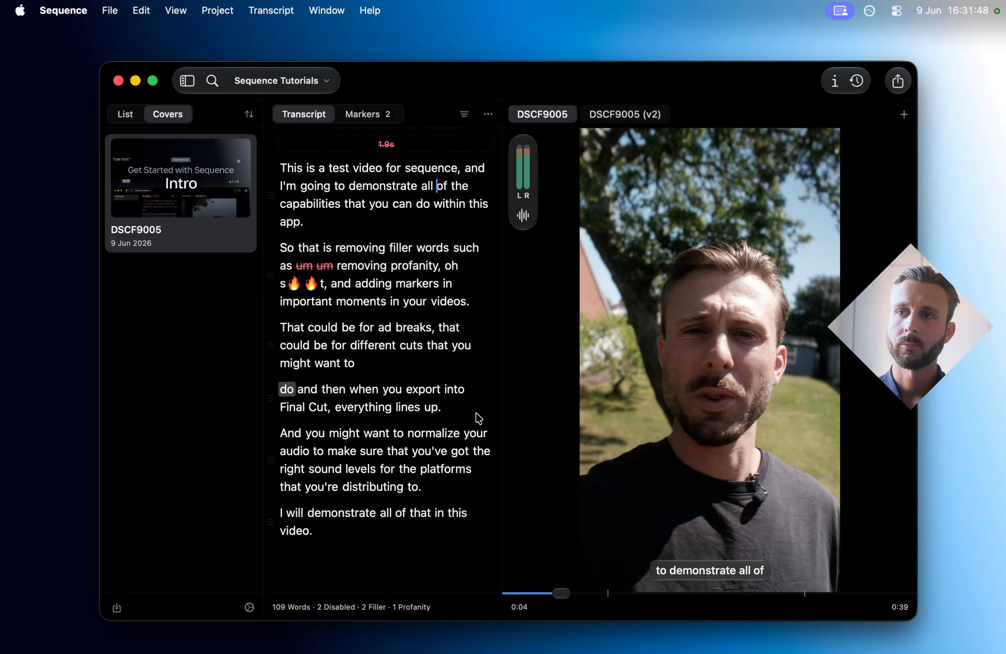
Step: Group the two halves of the split ad-breaks paragraph back into one block
drag(478, 422, 318, 334)
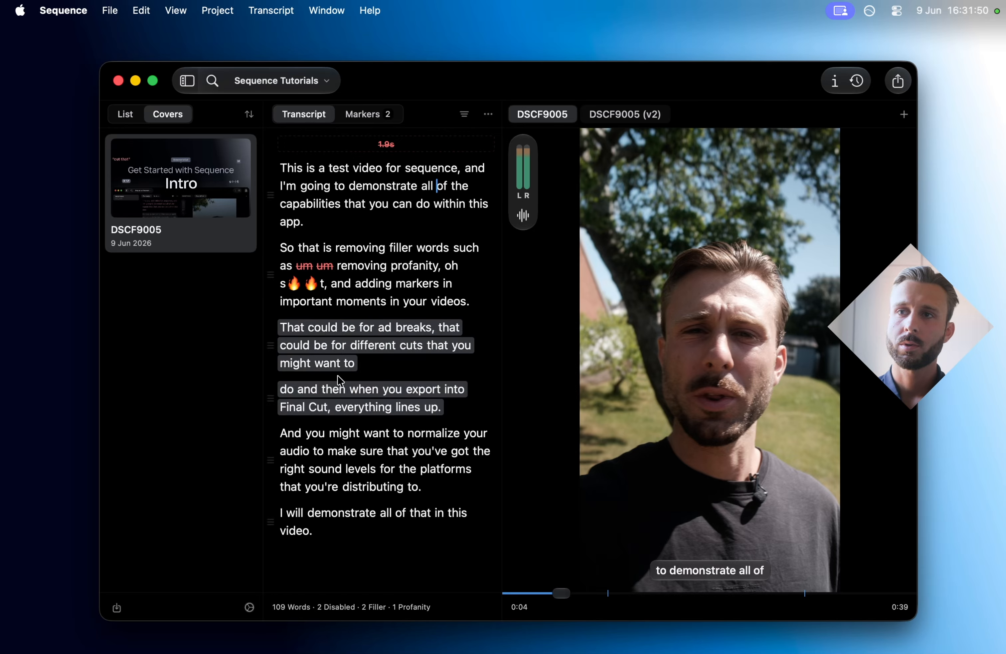
right_click(347, 371)
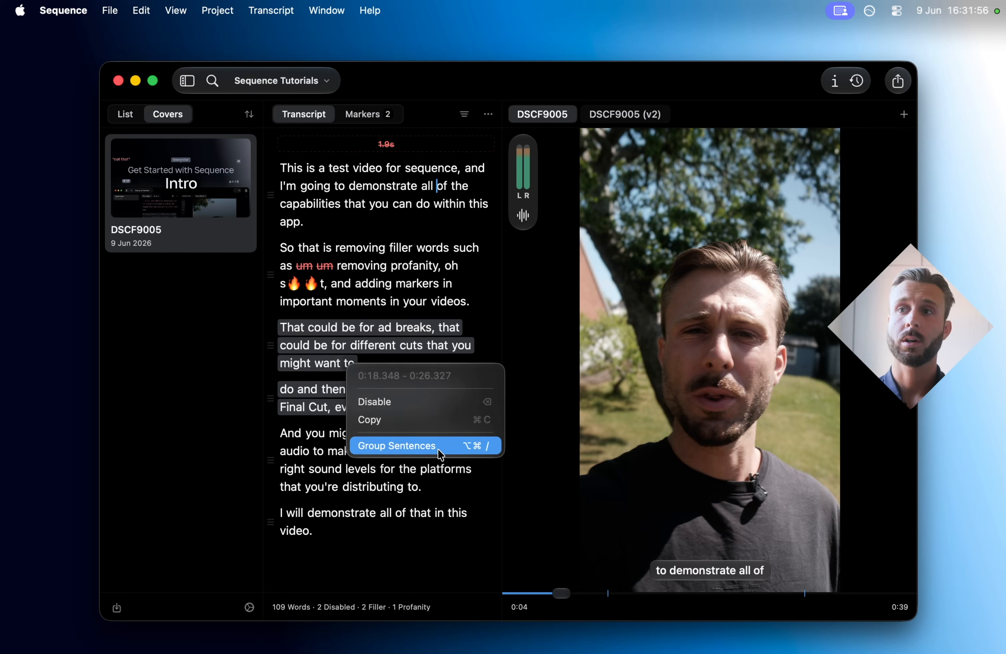
click(322, 360)
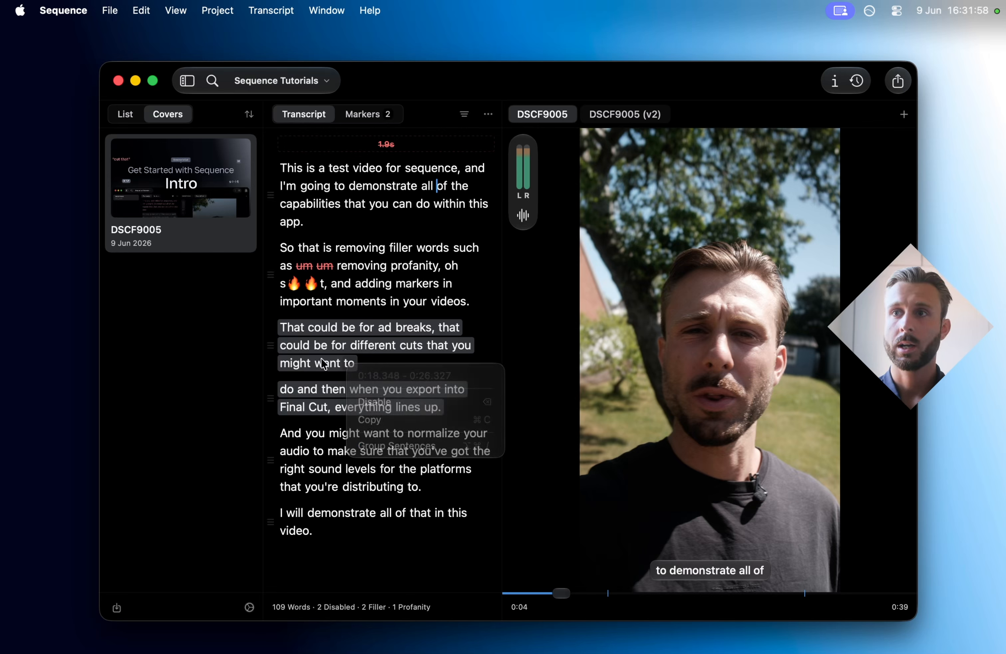
key(super+g)
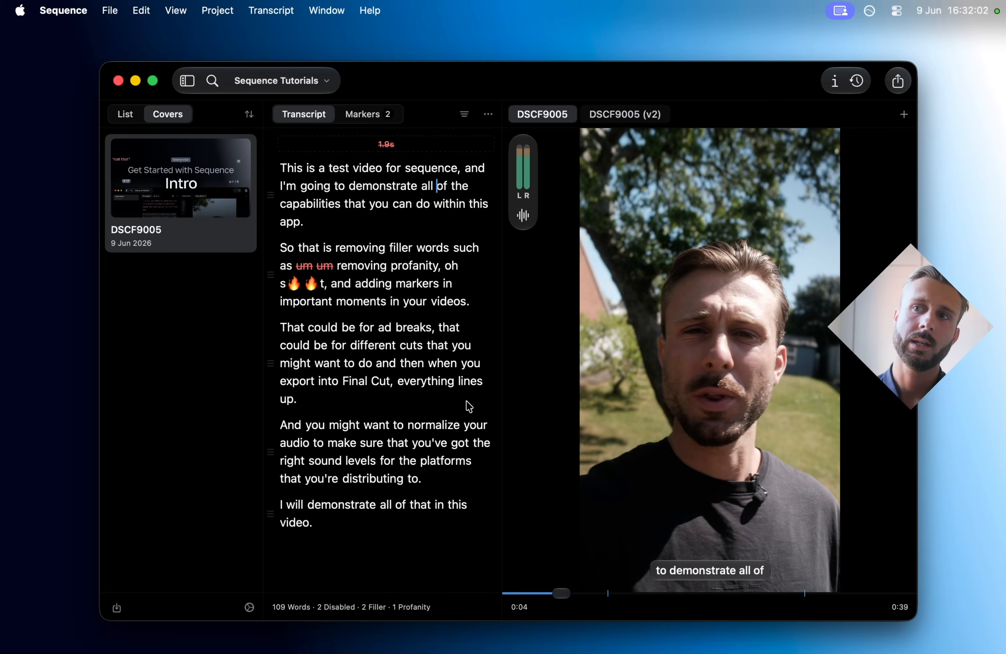
drag(468, 402, 299, 321)
drag(474, 313, 313, 169)
click(422, 227)
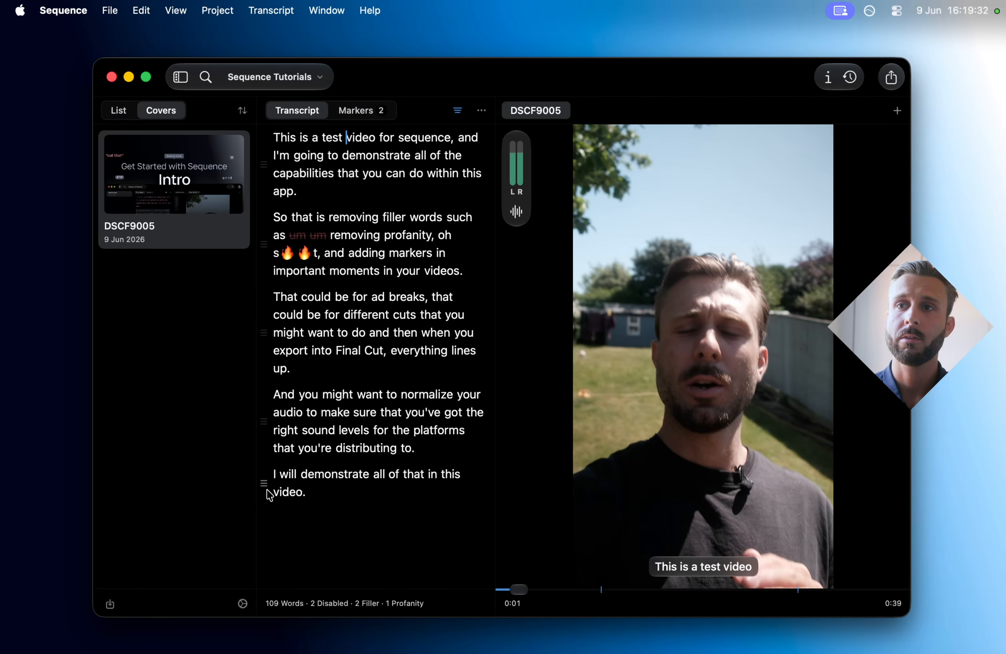
Step: Try the closing sentence ahead of the audio-normalizing paragraph, jump to the word "Cut," for playback, and restore the original paragraph order
drag(265, 484, 272, 387)
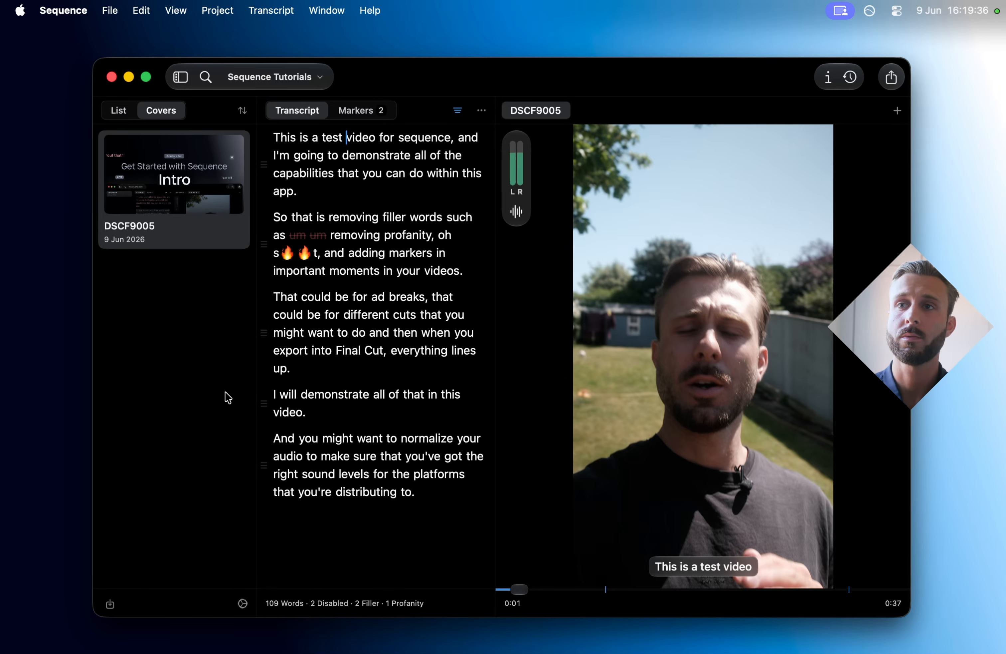
right_click(371, 350)
click(413, 439)
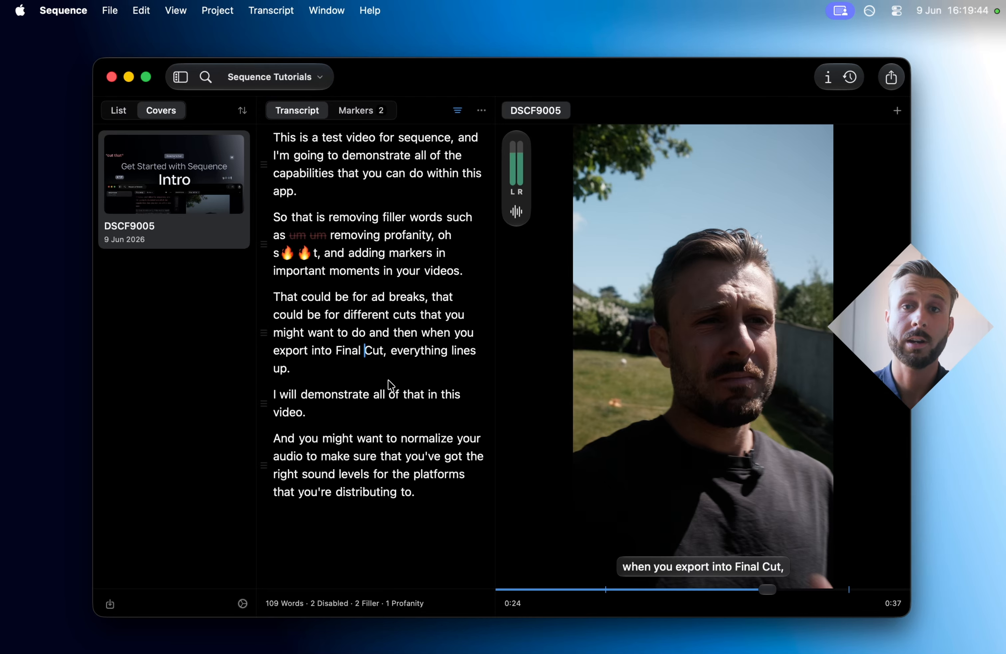
drag(264, 404, 279, 500)
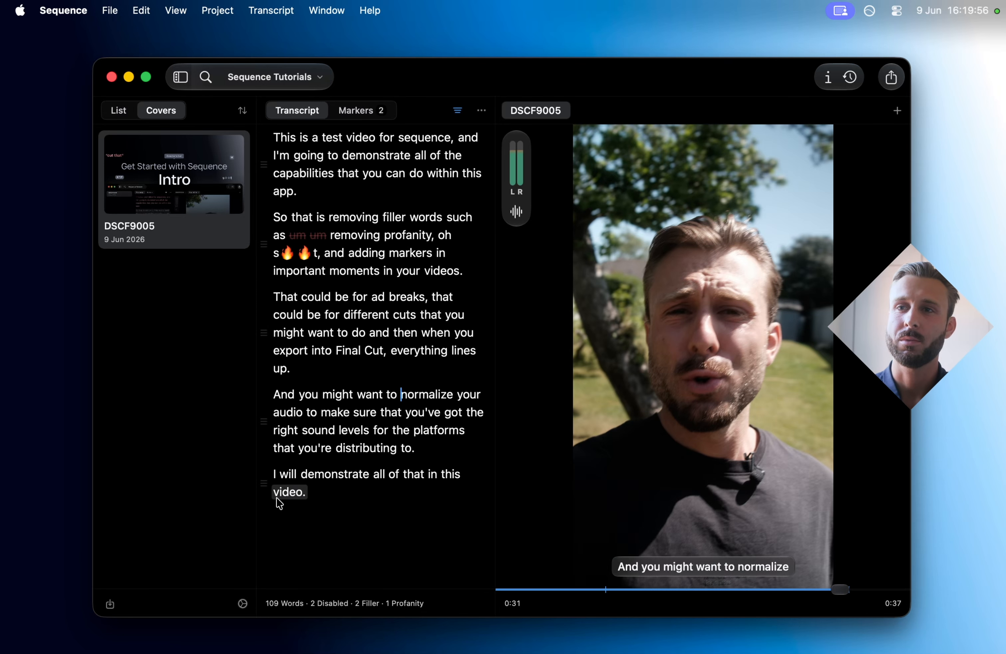
Step: Review the project's history of changes from the latest reorder back to the media import
click(852, 80)
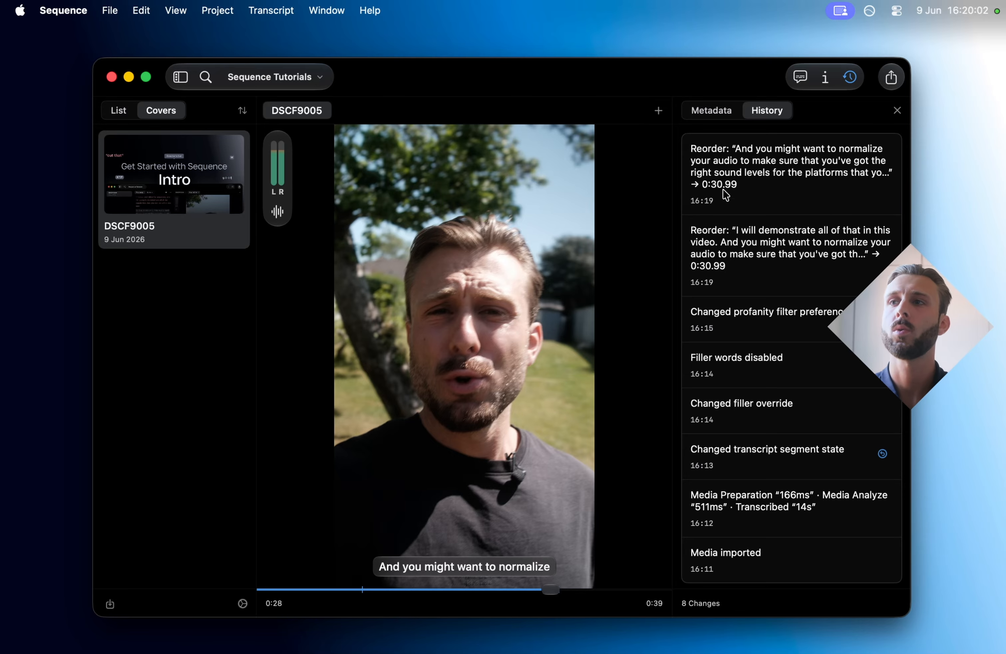
scroll(812, 438, down, 2)
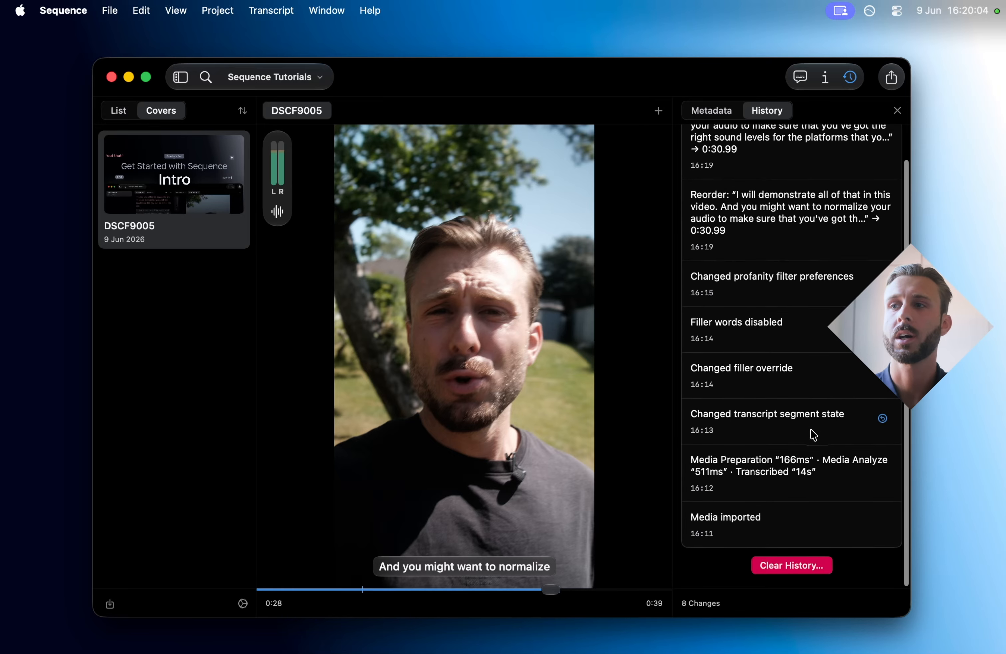
scroll(813, 437, up, 2)
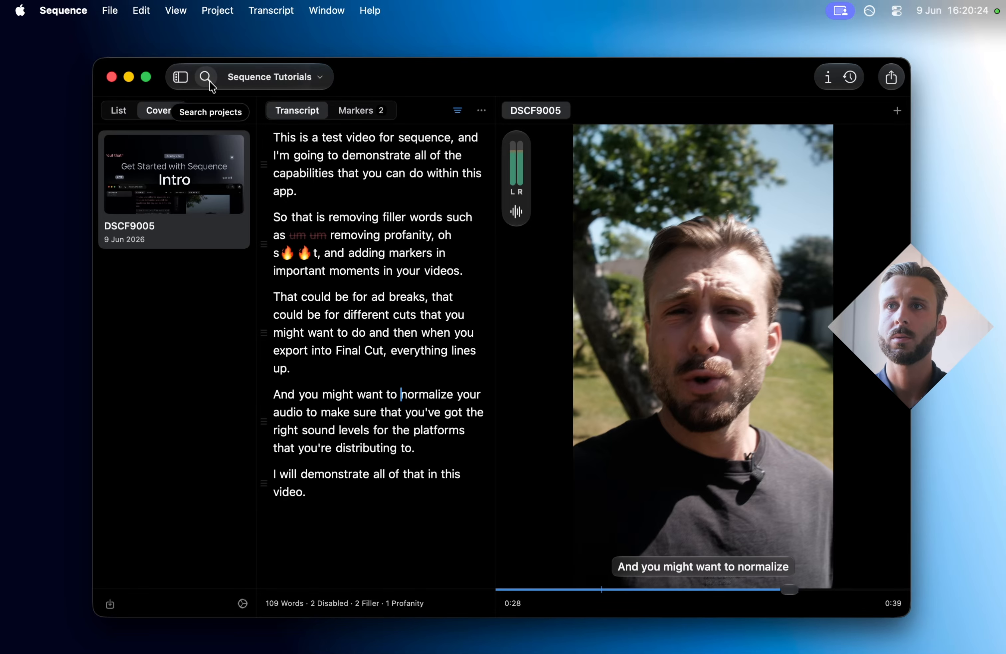
Step: Search all project transcriptions for "sequence" and open the matching word in DSCF9005
click(208, 81)
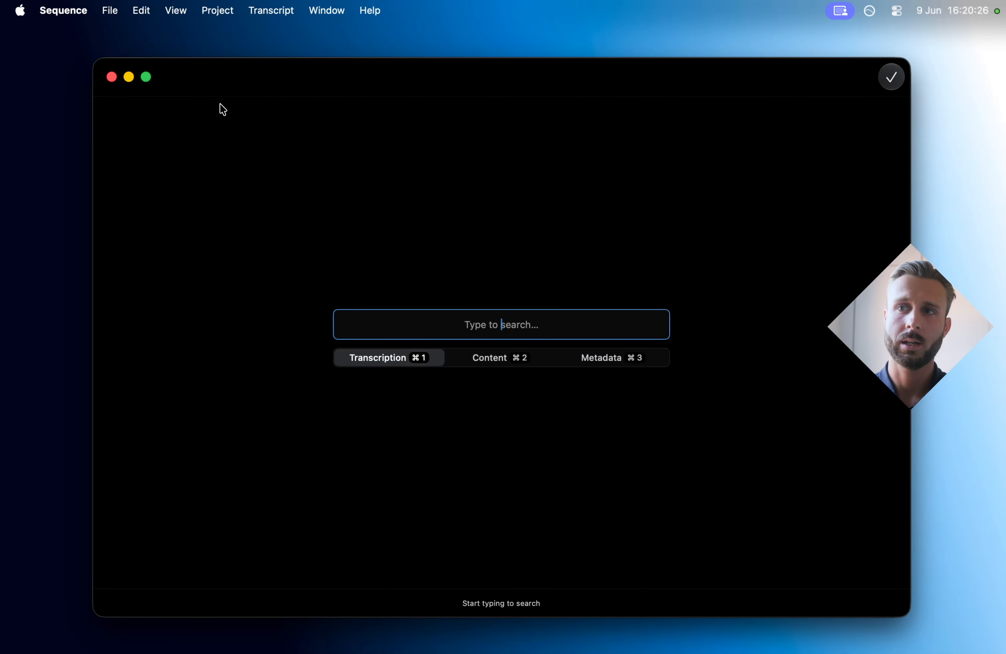
text(sequence)
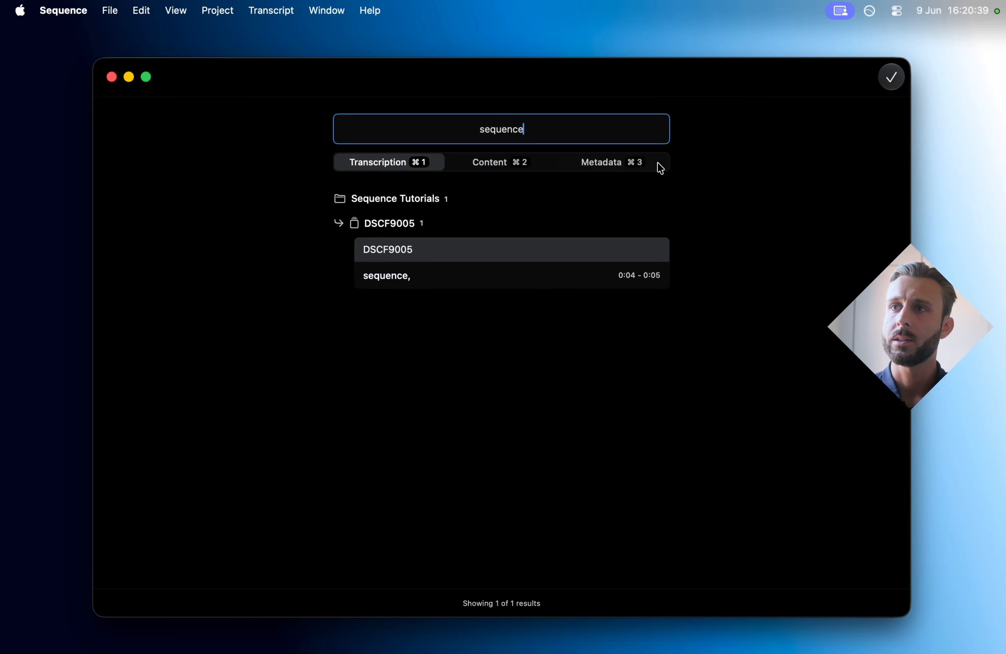
drag(528, 128, 413, 129)
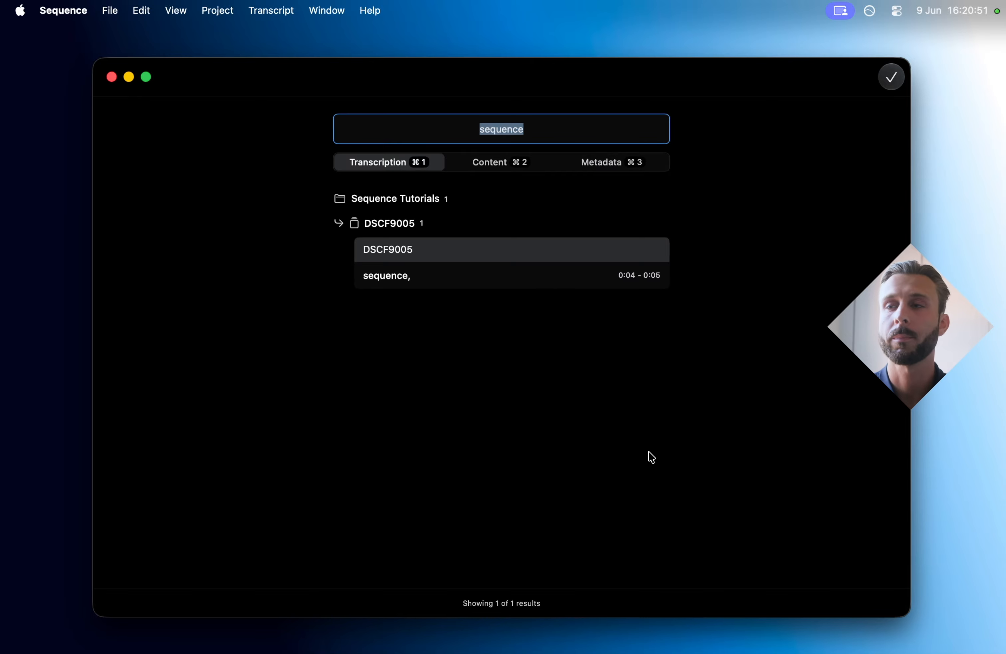
click(562, 277)
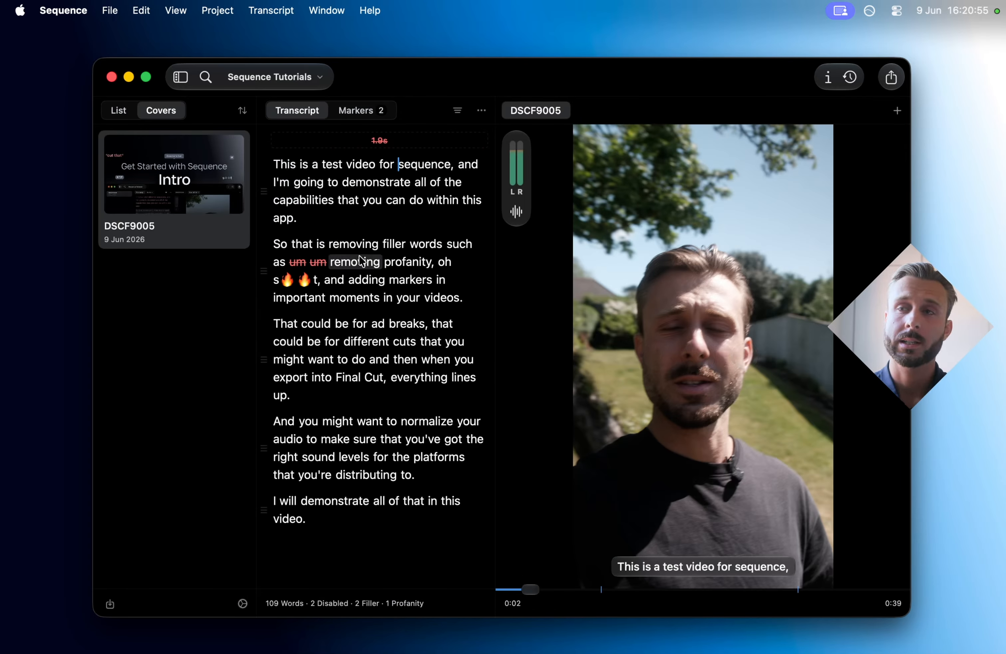
right_click(429, 165)
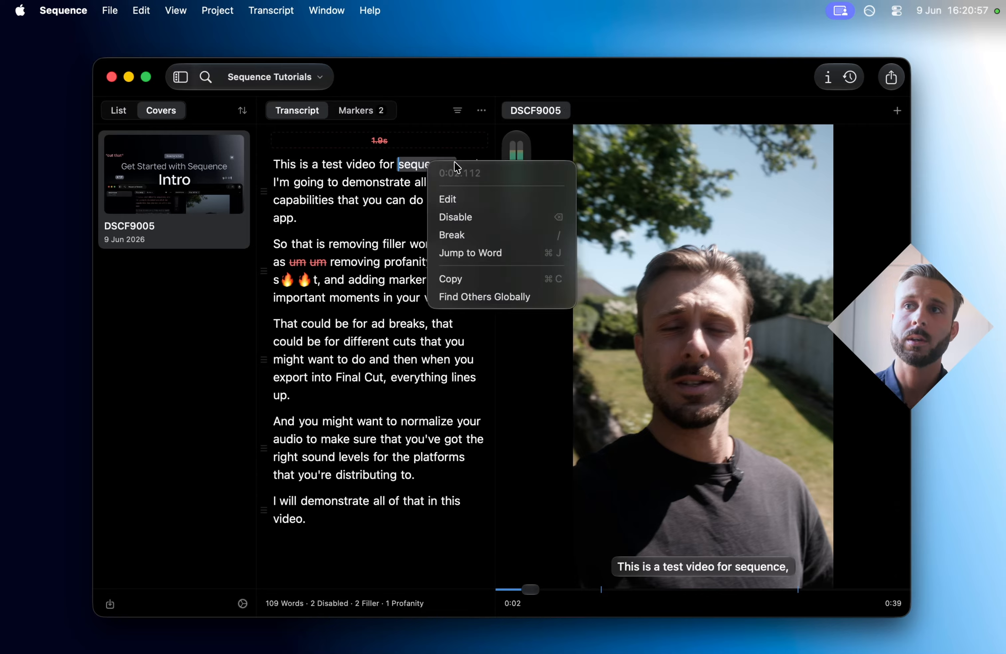
key(Escape)
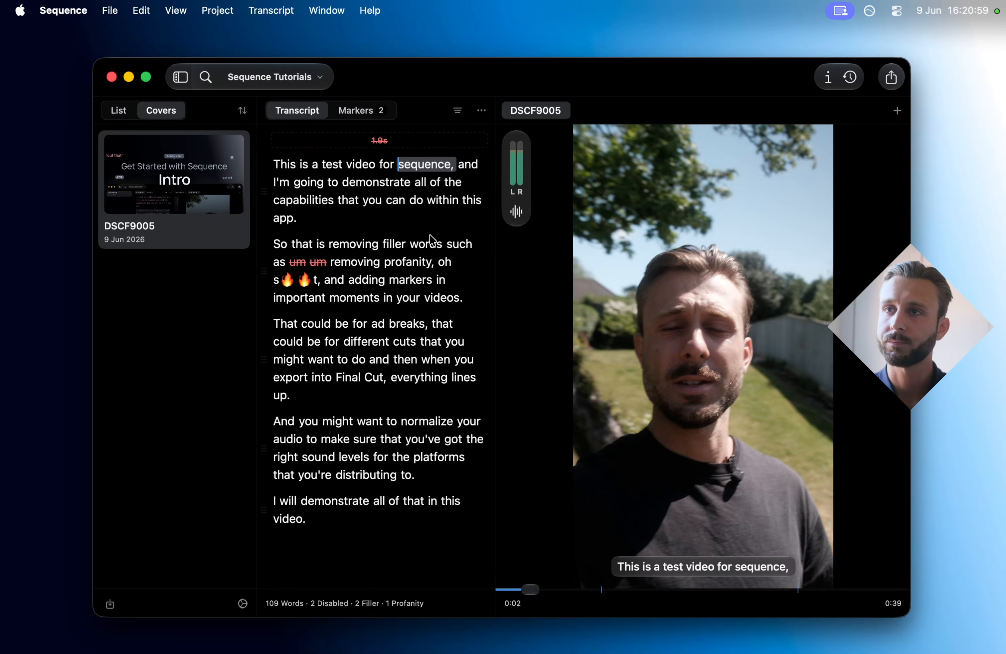
right_click(432, 171)
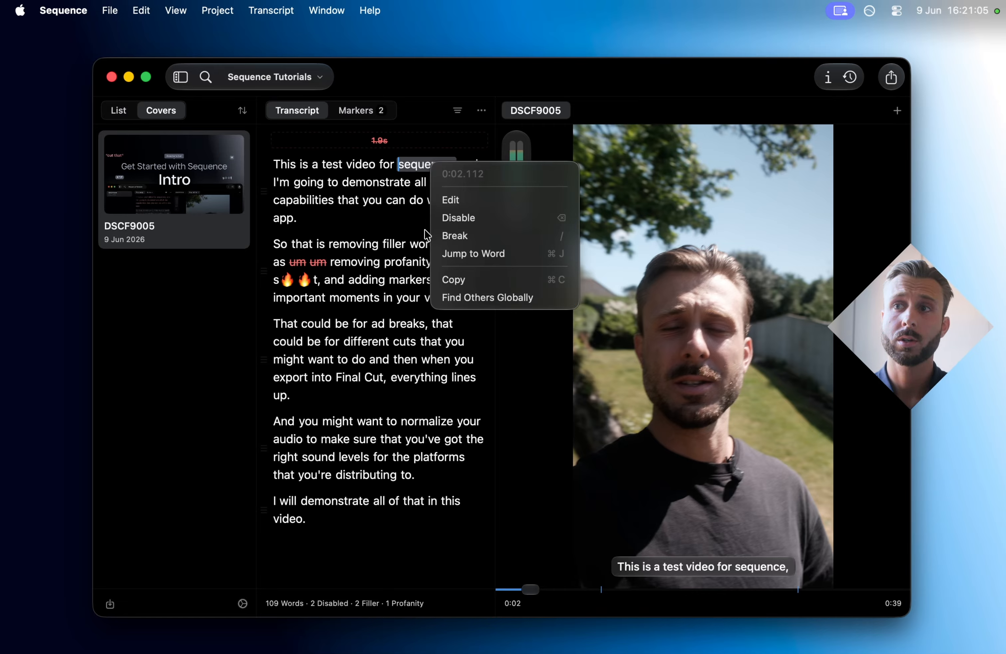
right_click(415, 174)
right_click(415, 165)
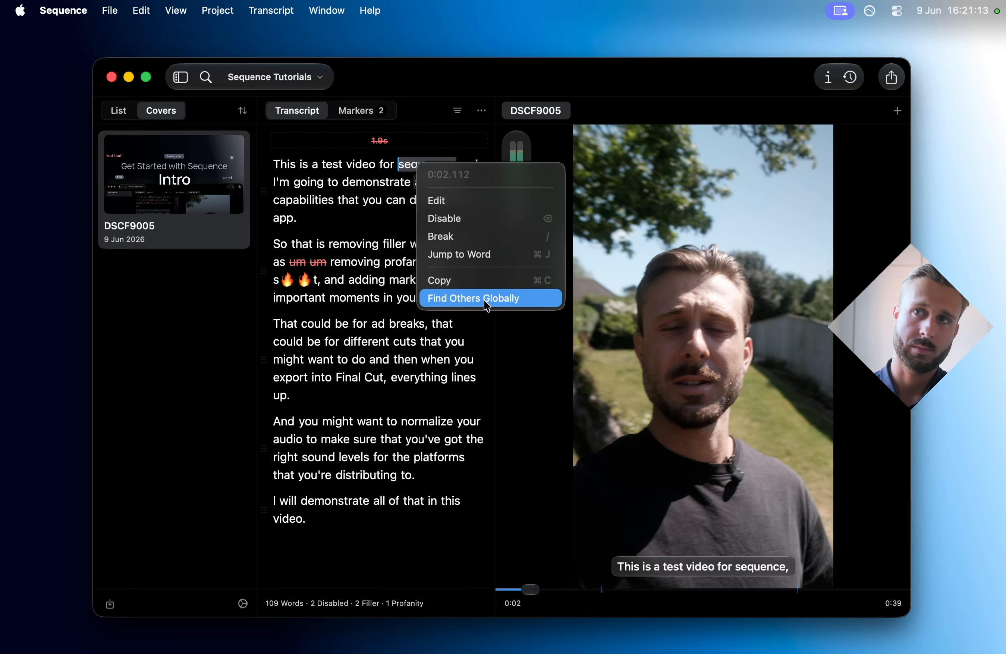
click(365, 219)
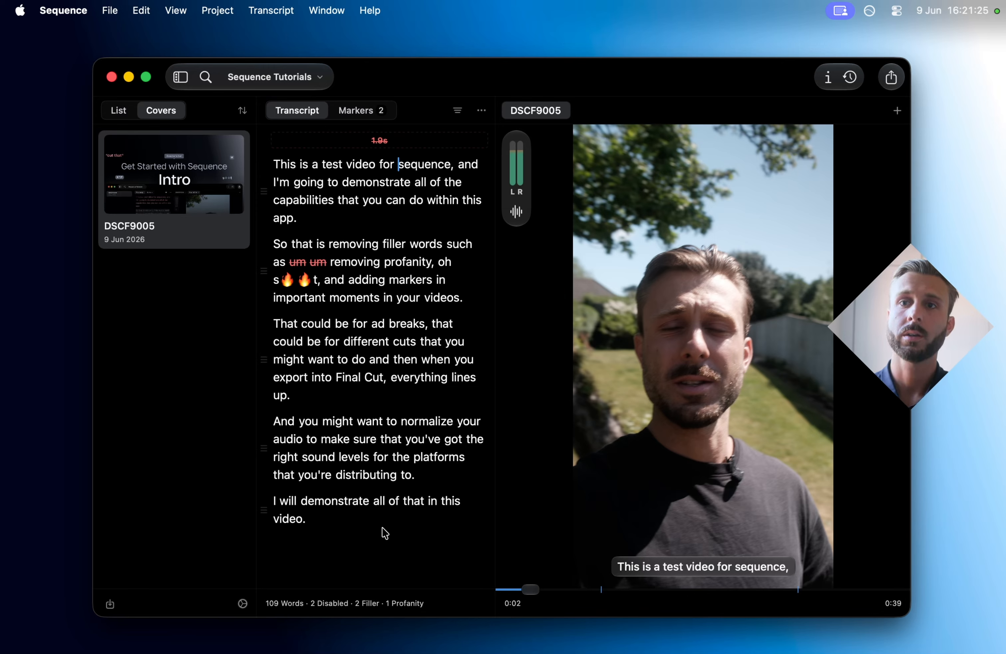
Step: Find the word "profanity" within the current transcript, and replace the search term with "oh"
click(482, 110)
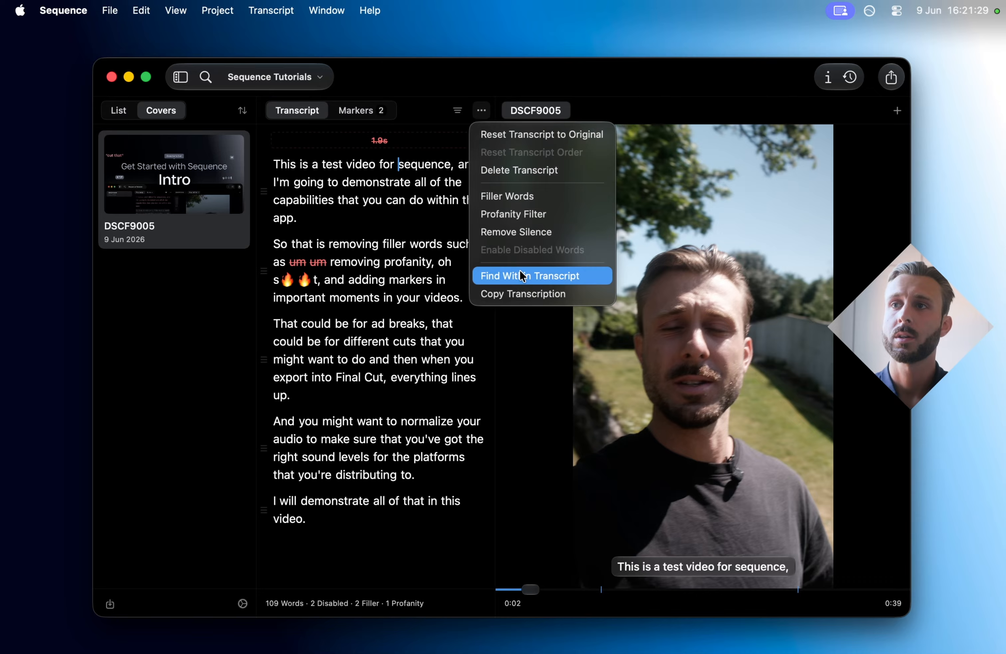
click(557, 280)
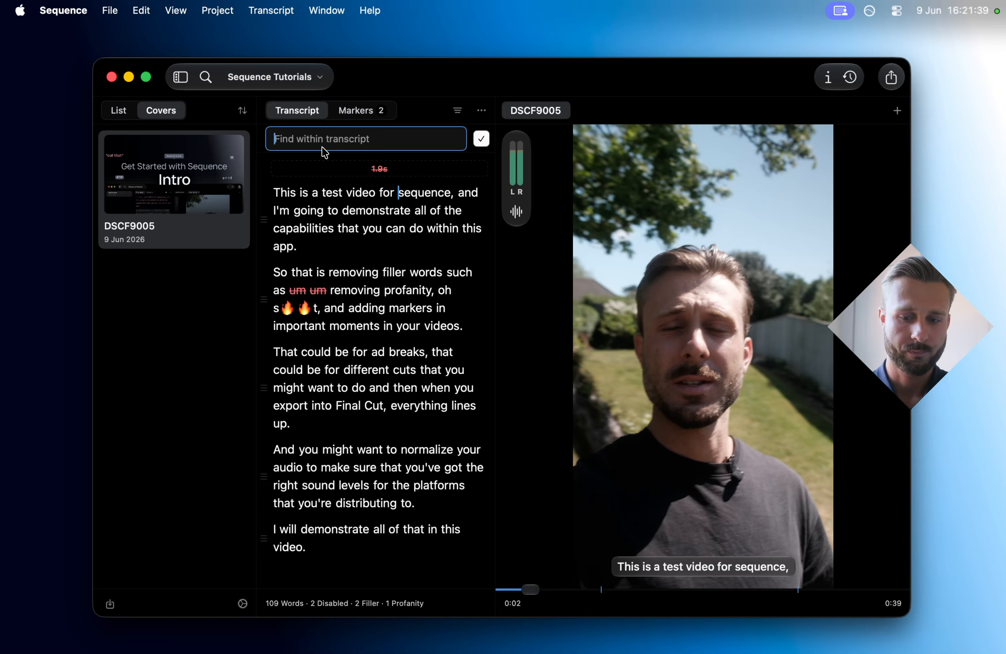
text(profanity)
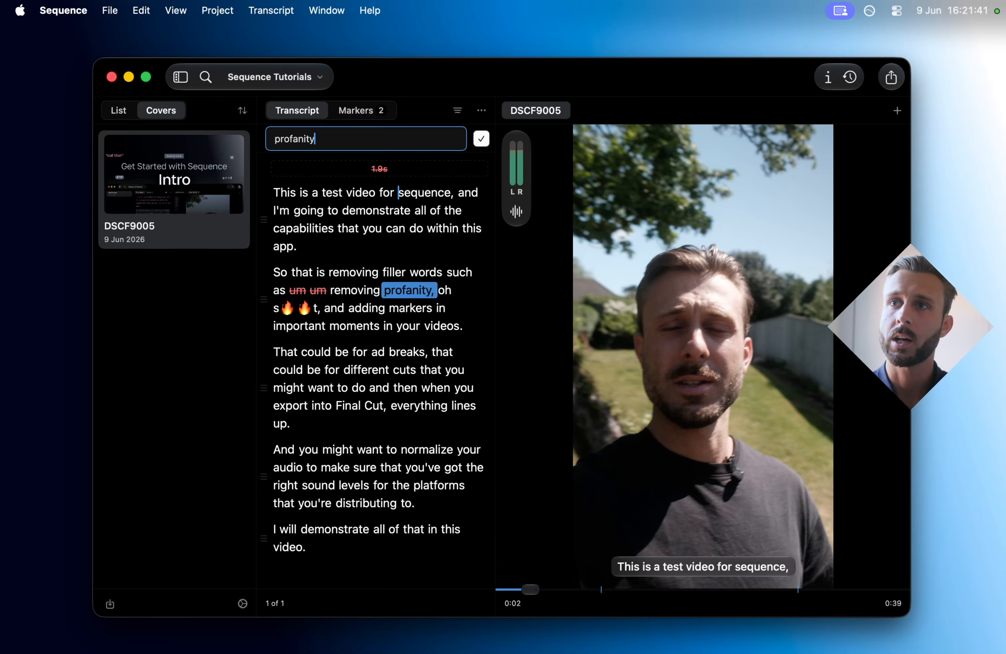
key(super+a)
text(oh)
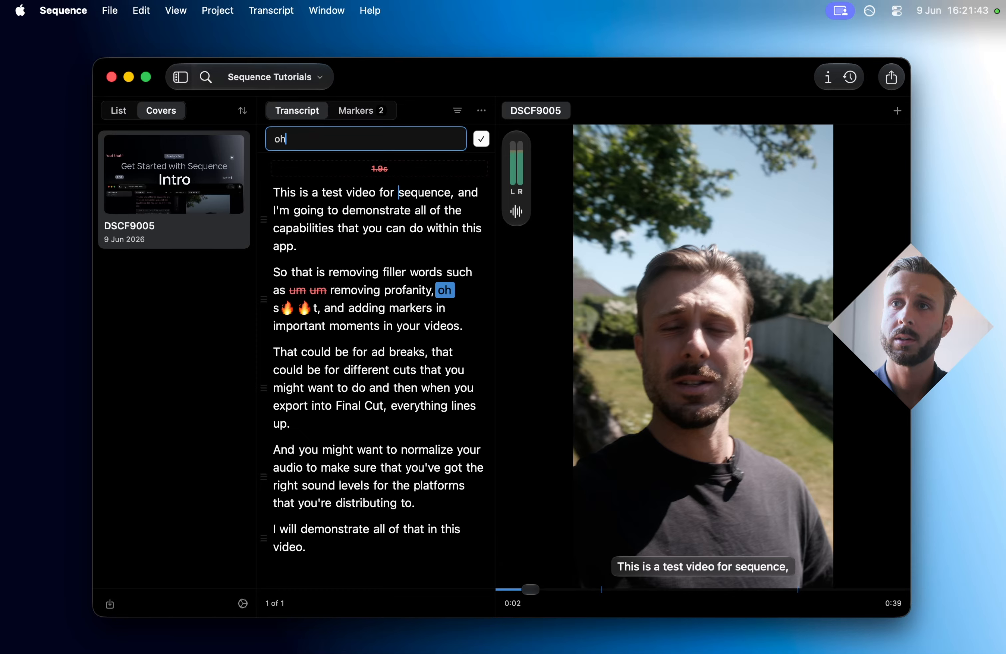
Step: Search the current transcript for "and", and step forward through its matches and back again
key(super+a)
text(and)
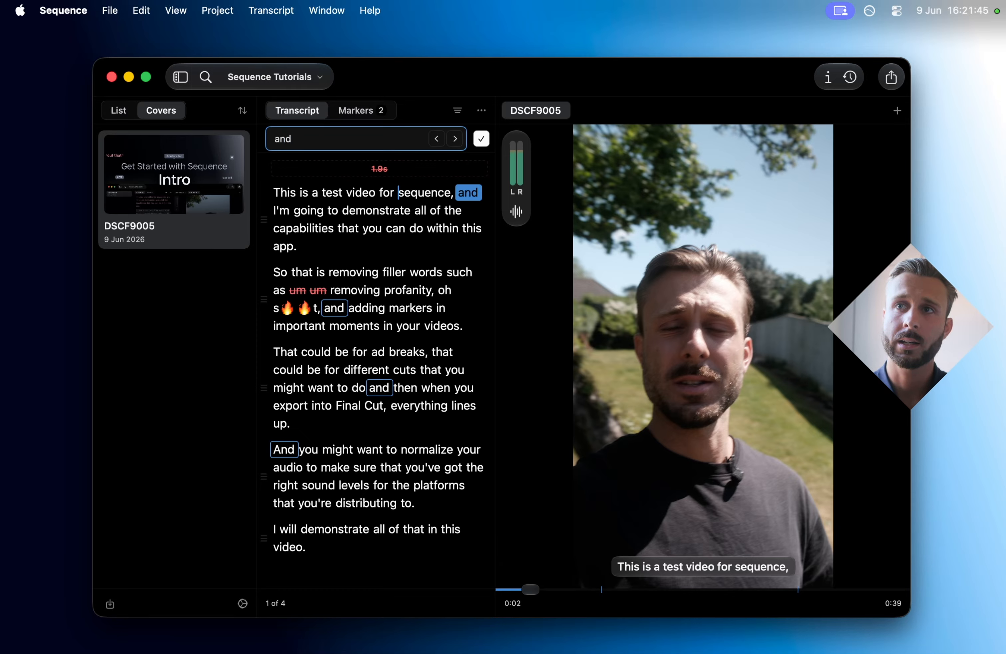
key(Return)
key(Return)
key(Return)
key(Return)
key(Return)
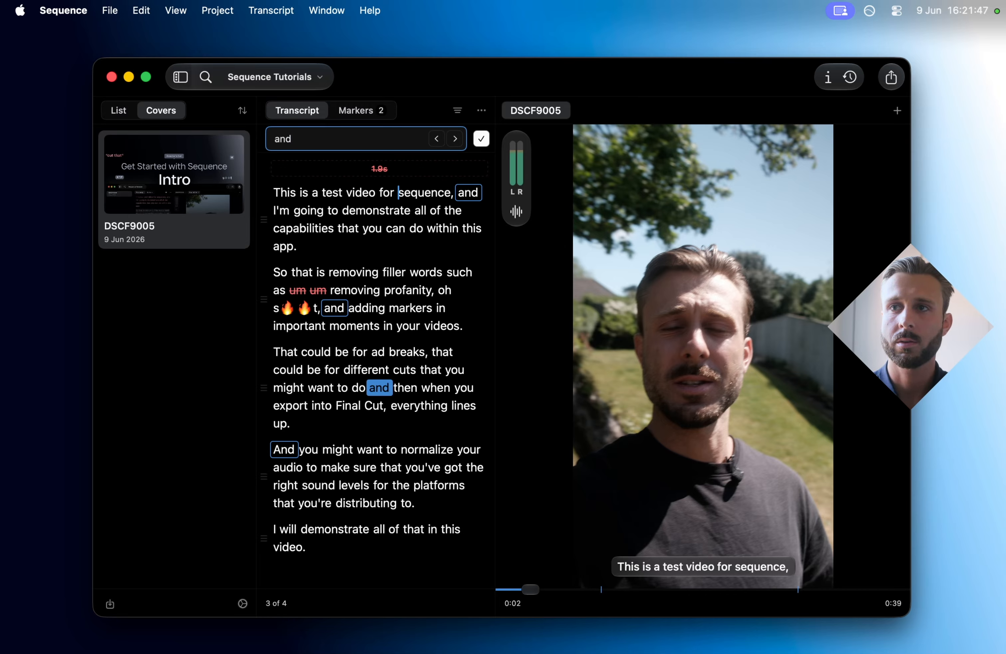
key(Return)
key(Return)
key(Return)
key(Return)
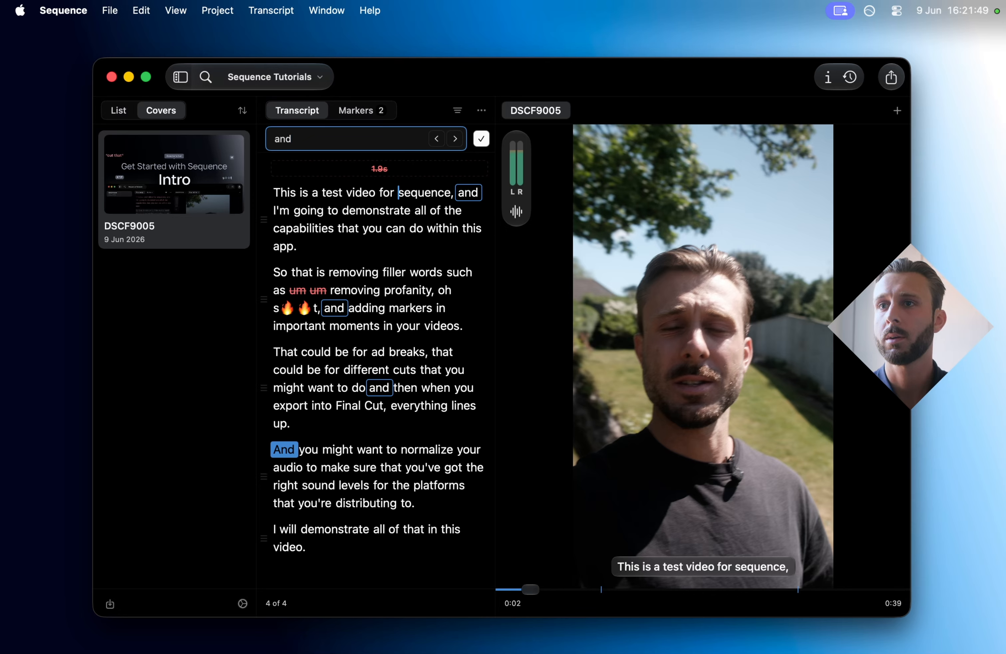
key(shift+Return)
key(shift+Return)
key(shift+Return)
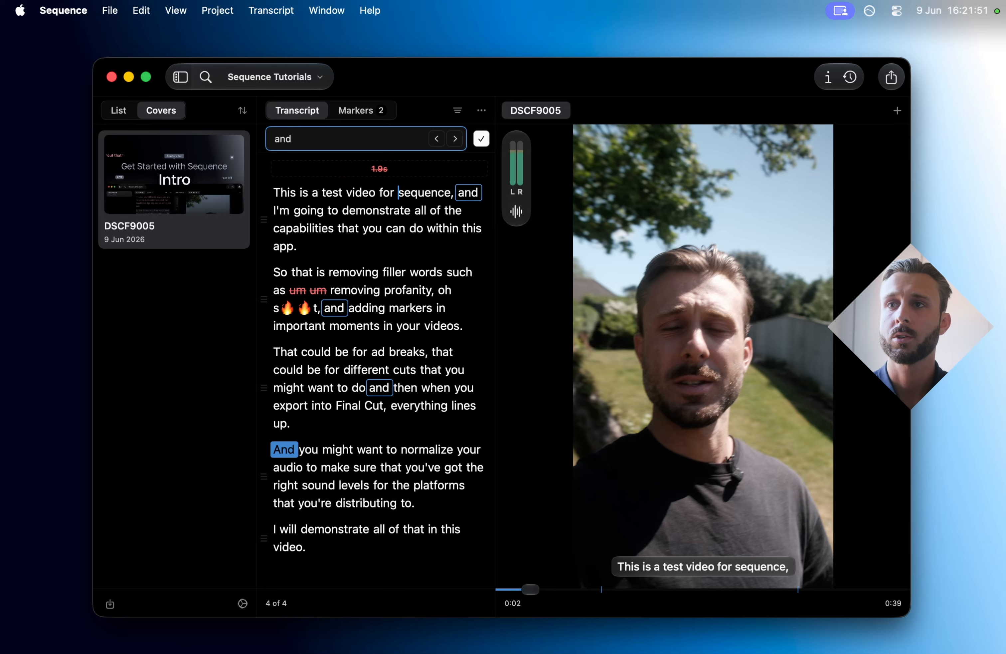
key(shift+Return)
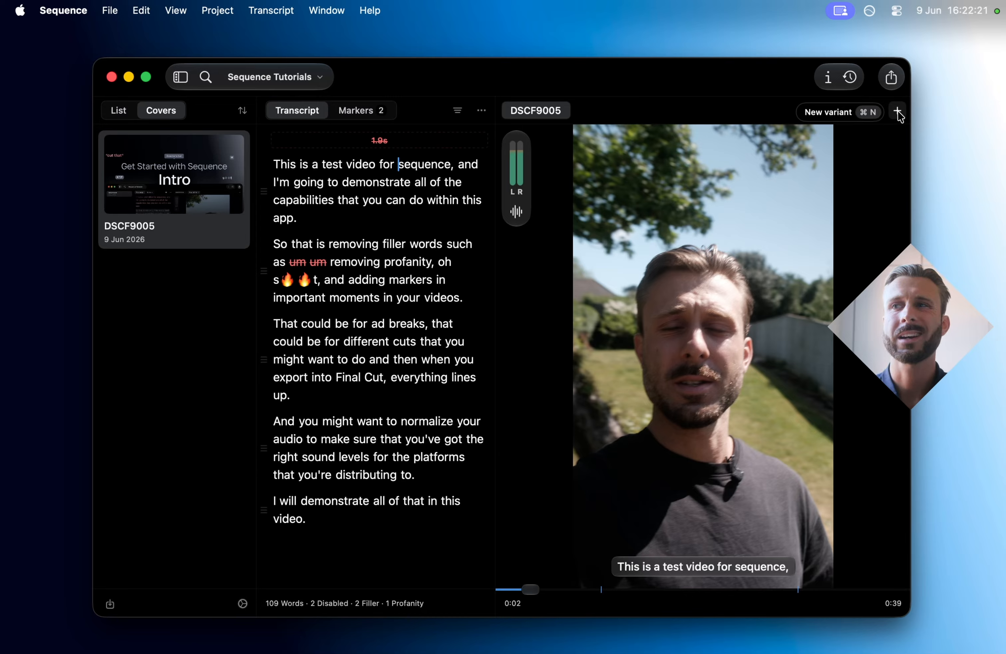
Step: Create a new-version variant of DSCF9005 and copy the transcript from the original DSCF9005 into it
click(899, 111)
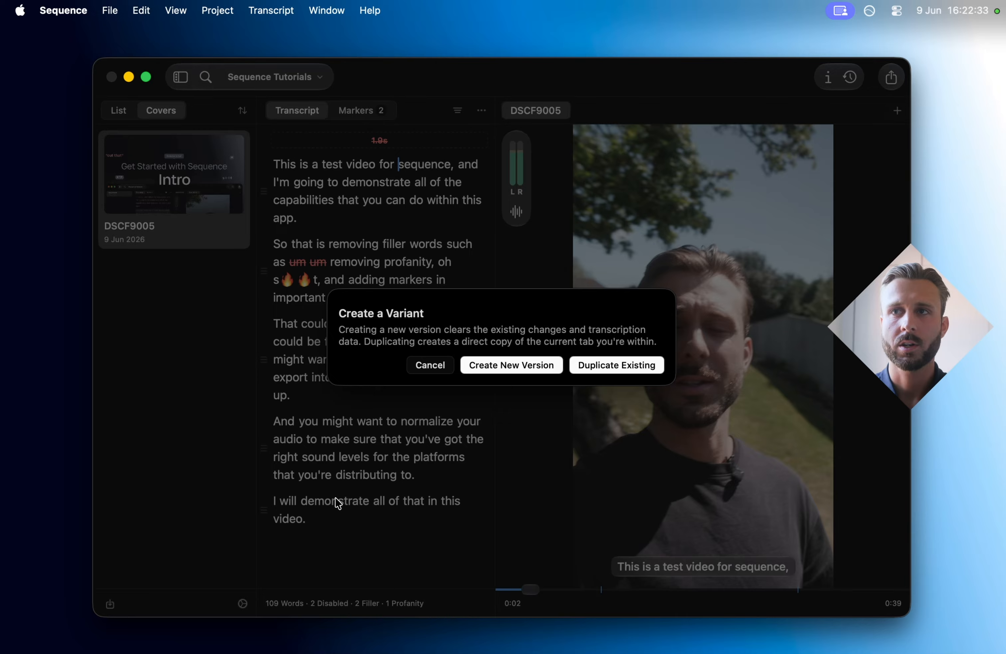
click(520, 363)
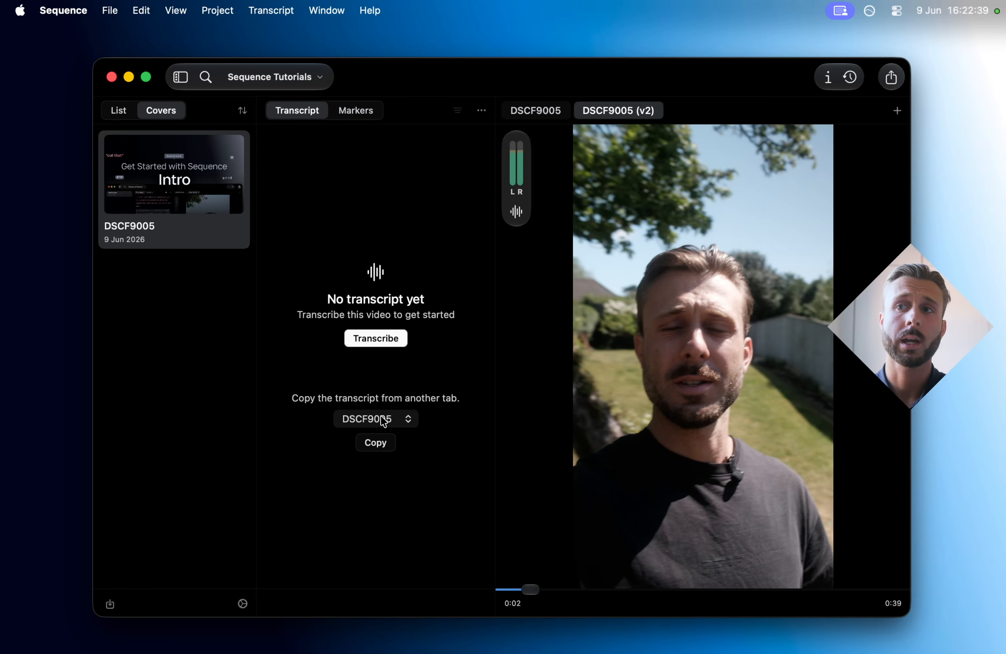
click(383, 421)
click(467, 416)
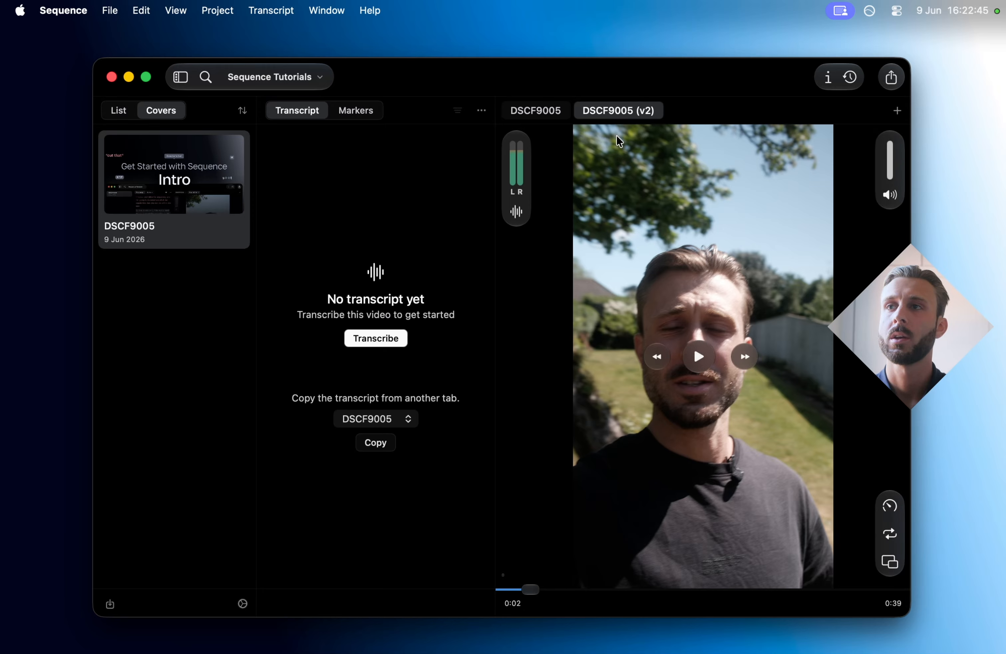
click(383, 448)
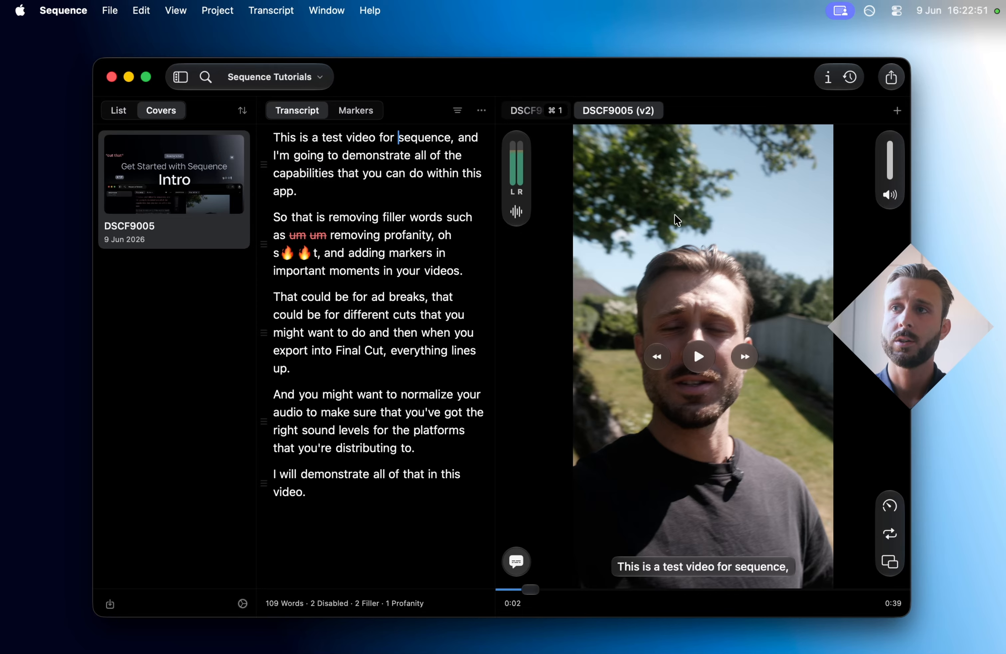
Step: Switch between the original DSCF9005 and its v2 variant to compare their transcripts, ending on v2
key(super+1)
key(super+2)
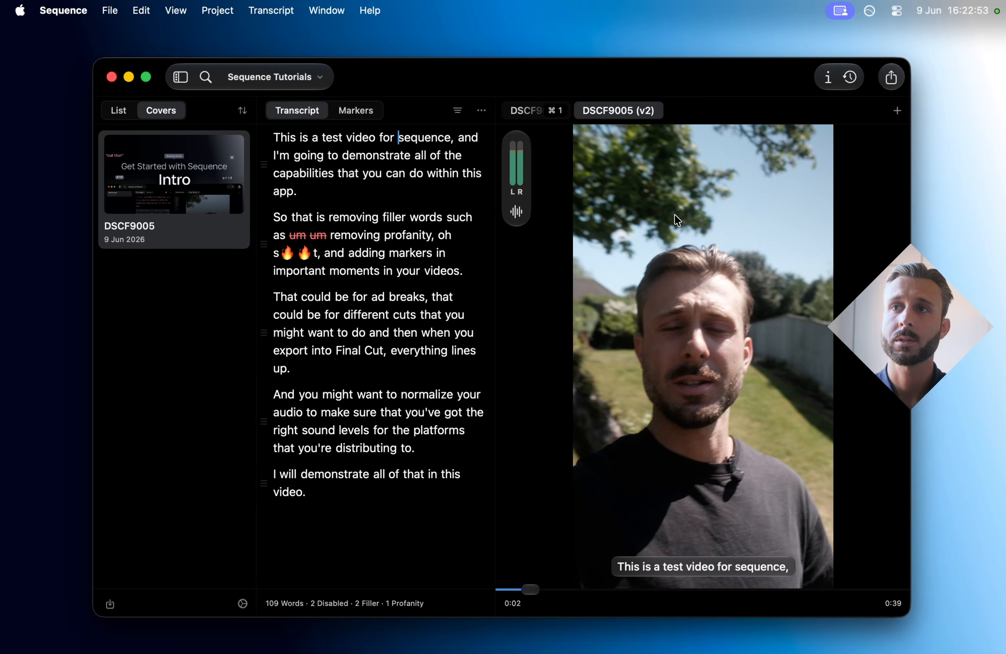
key(super+1)
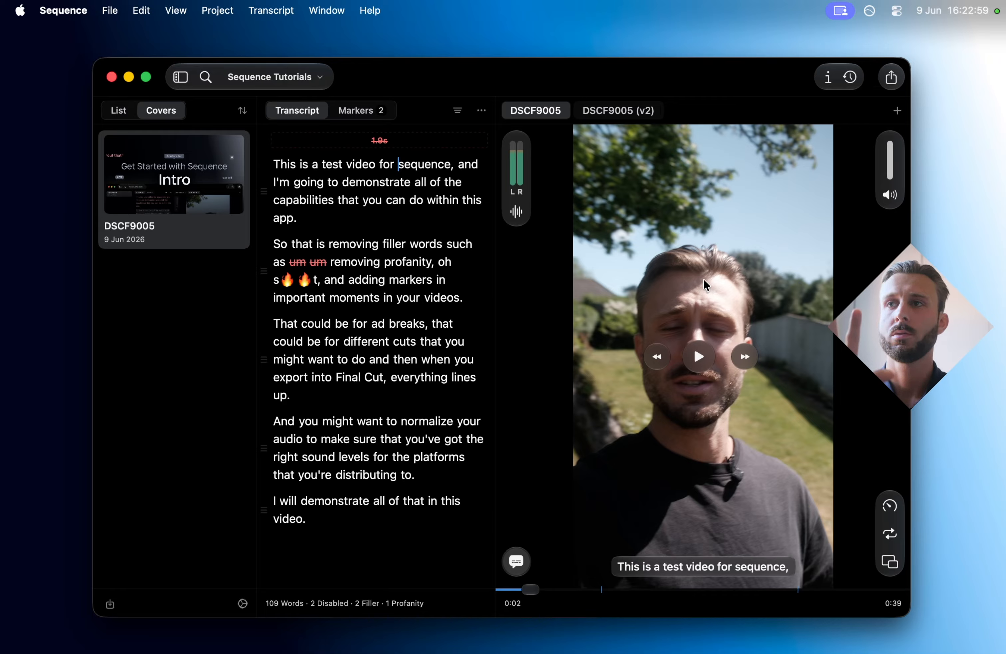
click(613, 117)
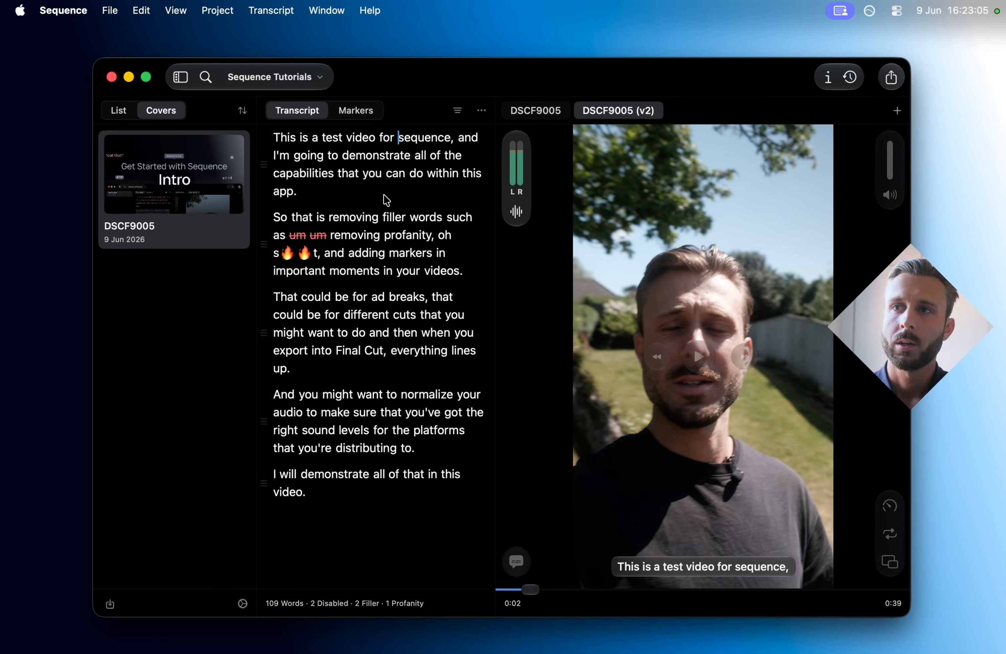
Step: Disable the last three paragraphs in v2, from "That could be for ad breaks" through "I will demonstrate all of that in this video."
mouse_move(463, 522)
mouse_down()
mouse_move(412, 459)
mouse_move(307, 401)
mouse_move(284, 308)
mouse_up()
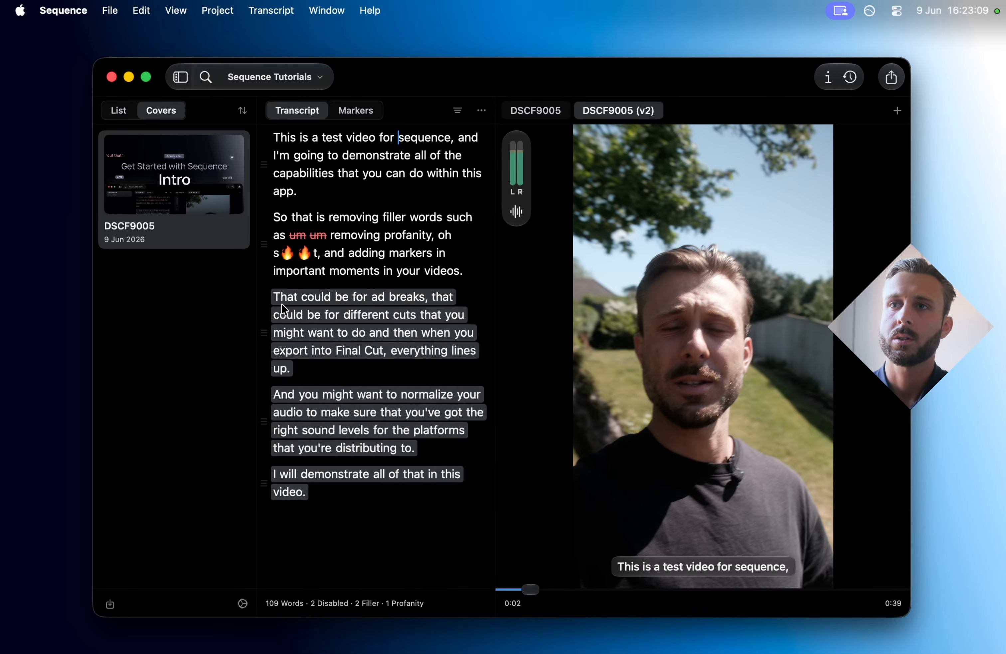
key(BackSpace)
click(391, 526)
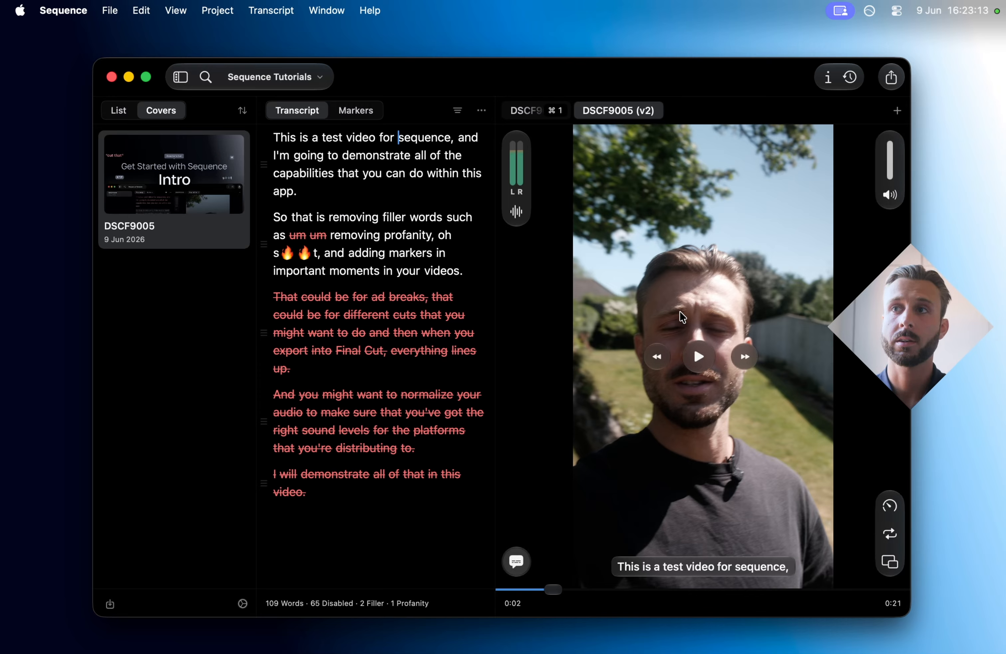
Step: Compare the edited v2 variant's transcript and duration with the original, ending on the original DSCF9005
key(super+1)
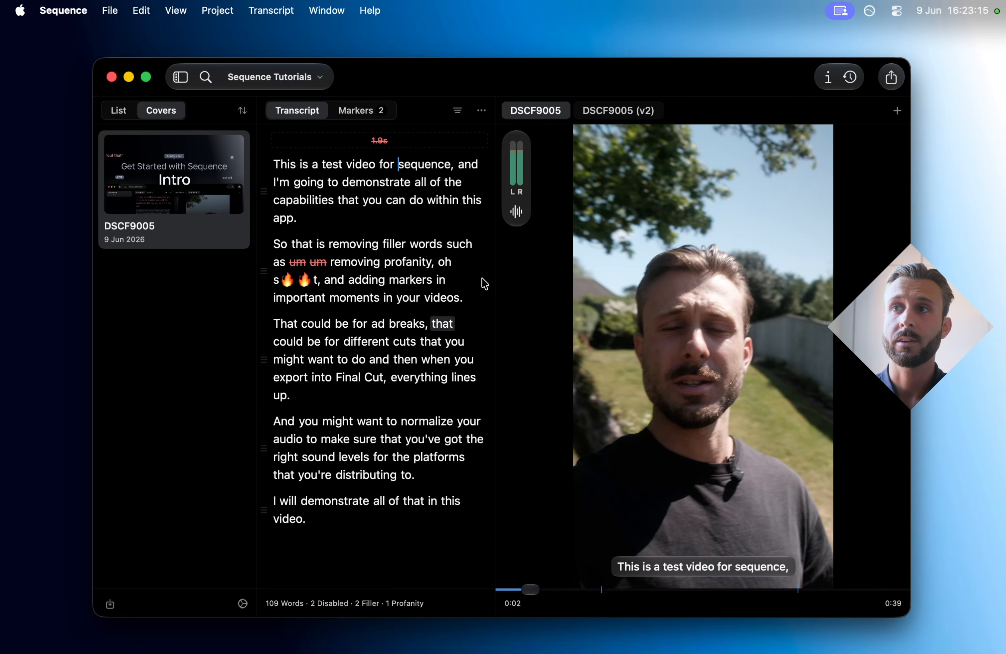
key(super+2)
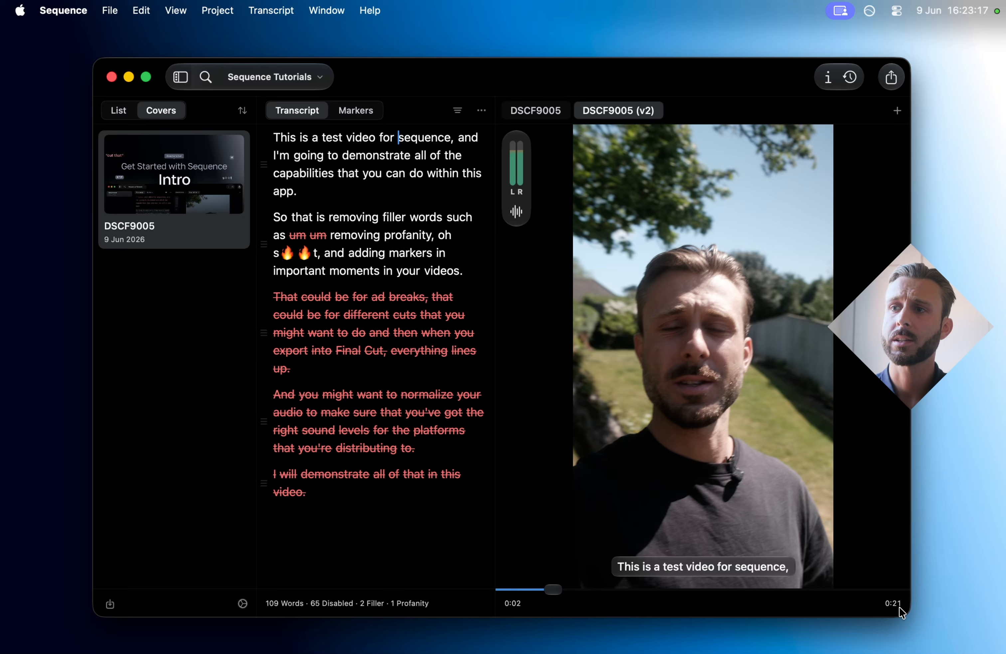
key(super+1)
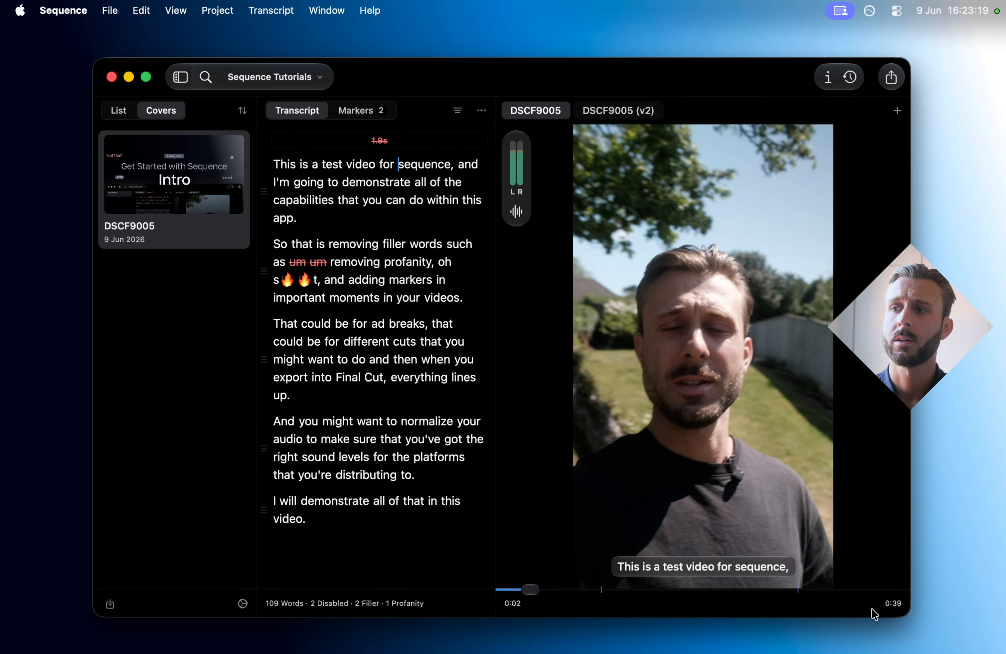
key(super+2)
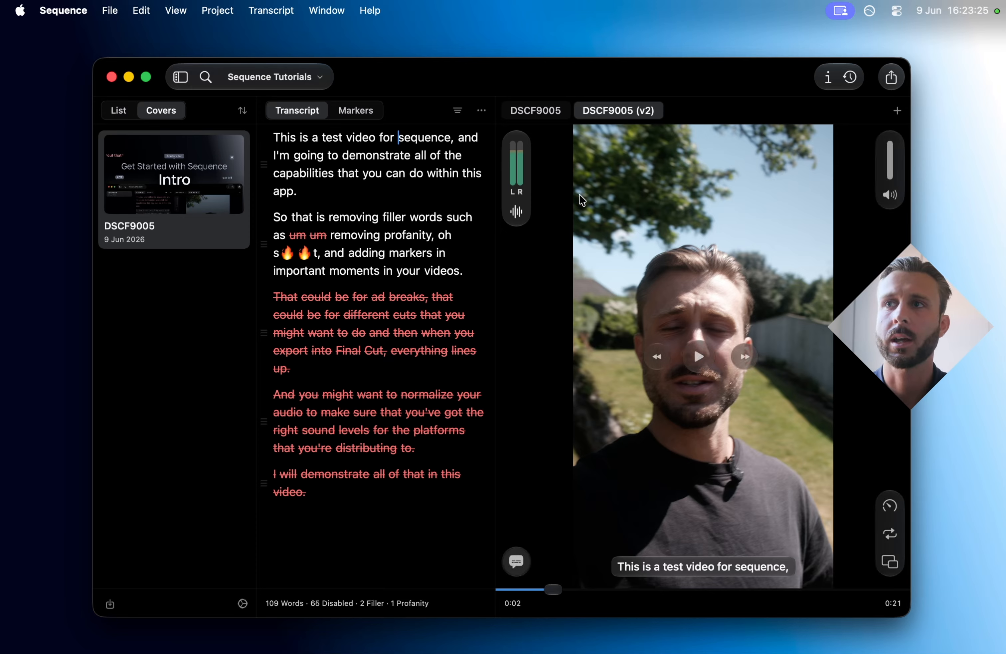
key(super+1)
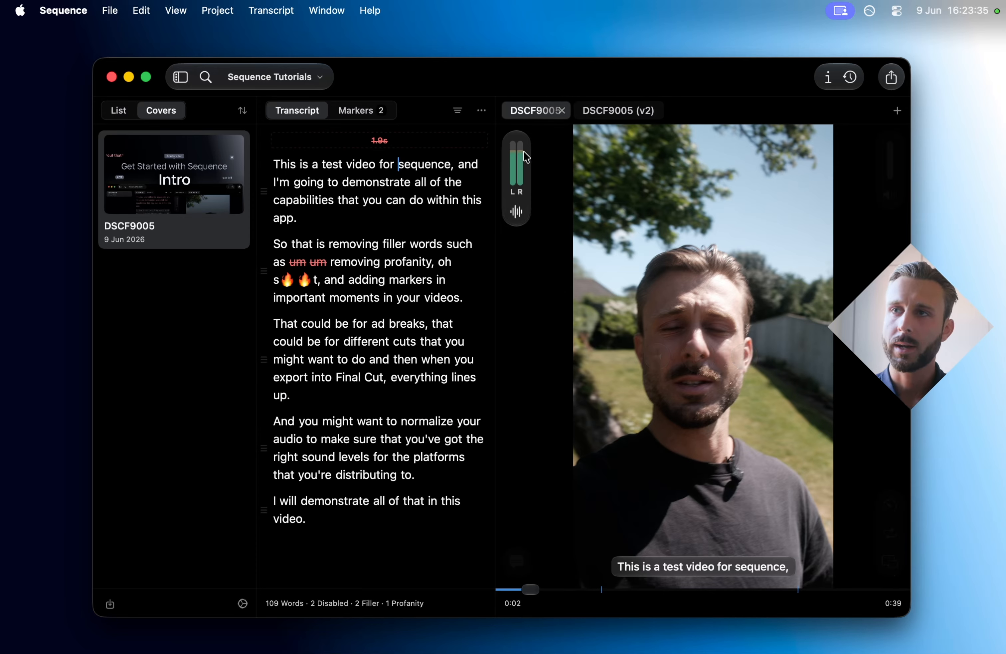
Step: Normalize the original's audio with the Social preset (-14 LUFS, +11 LU) and save it as DSCF9005.wav in the Sequence Tool - Tutorials folder
click(511, 213)
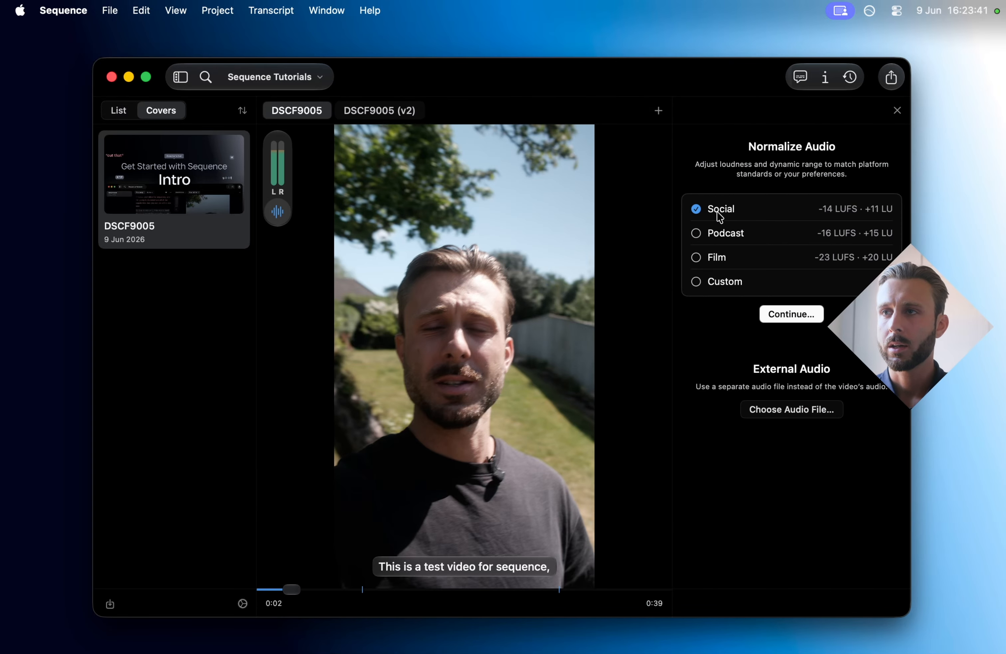
click(722, 282)
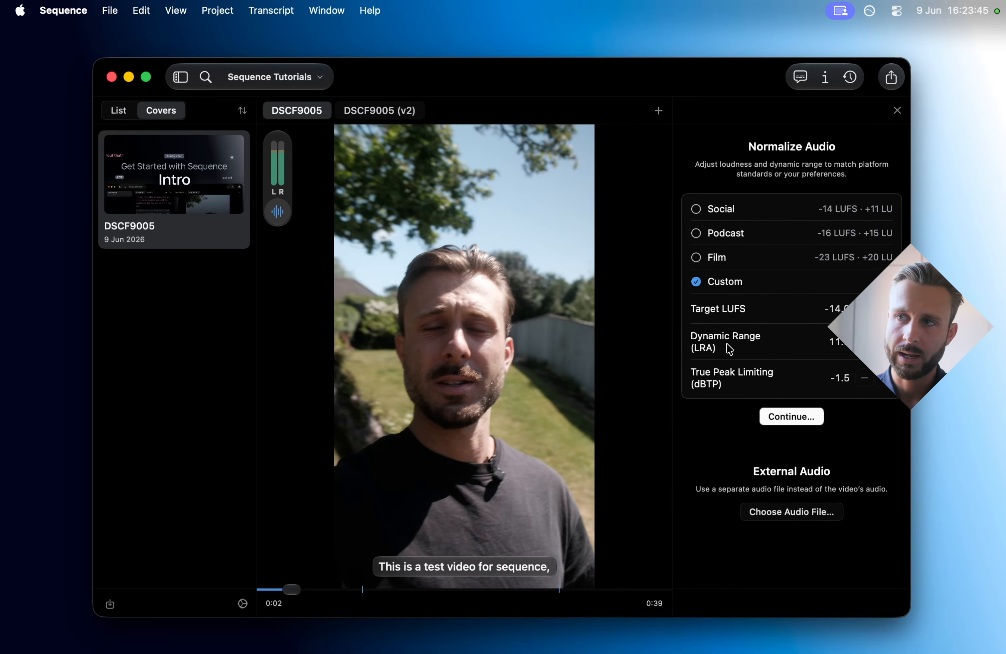
click(713, 212)
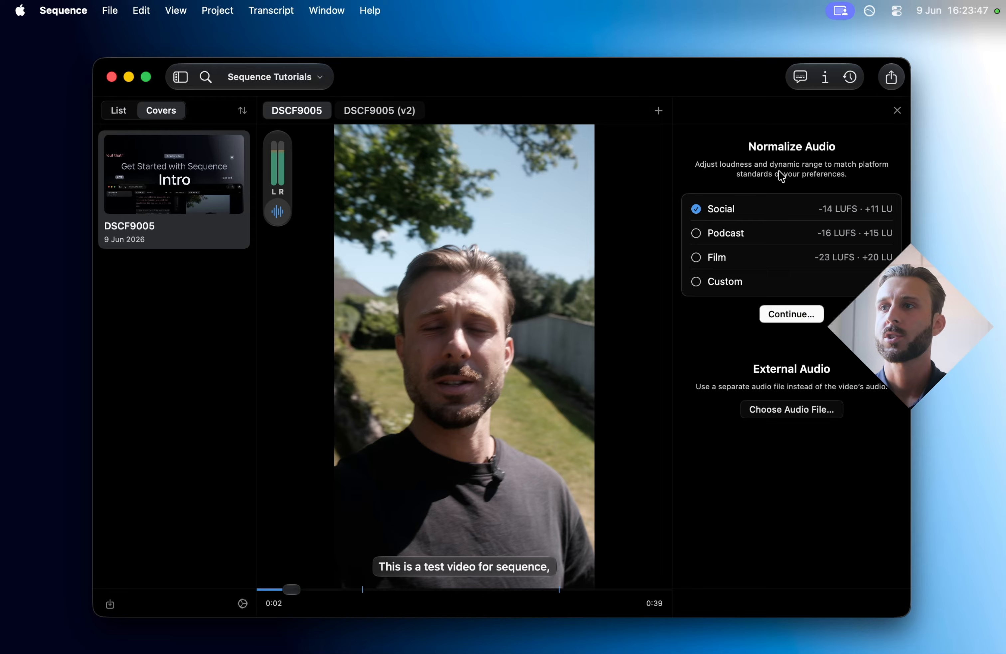
click(798, 315)
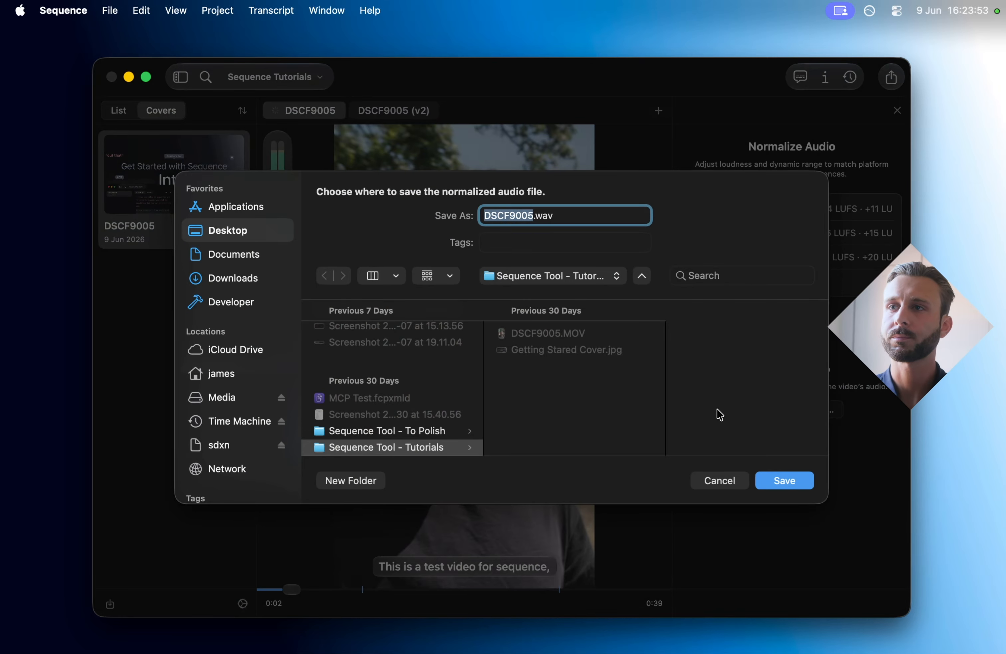
click(790, 482)
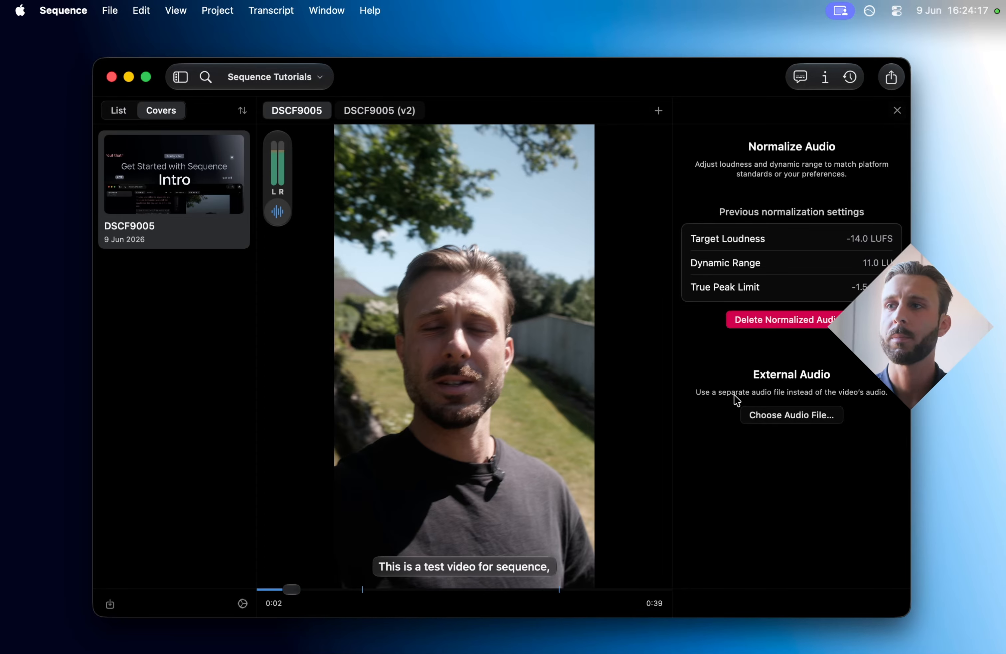
Step: Close the audio normalization settings, play DSCF9005 briefly to hear its normalized audio, and pause at about 0:05
mouse_move(498, 296)
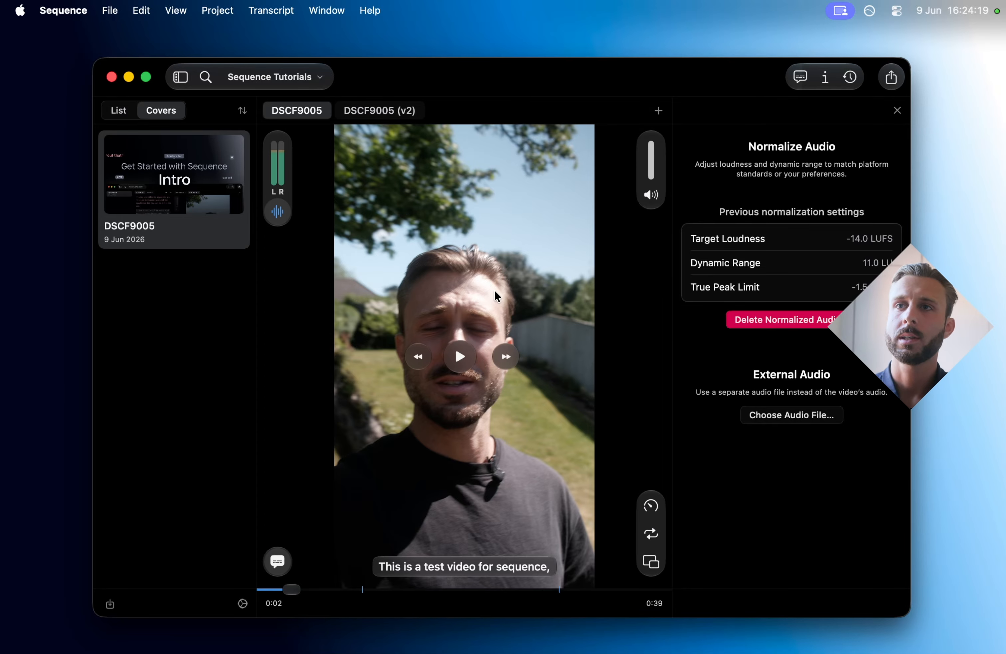
click(898, 111)
click(699, 356)
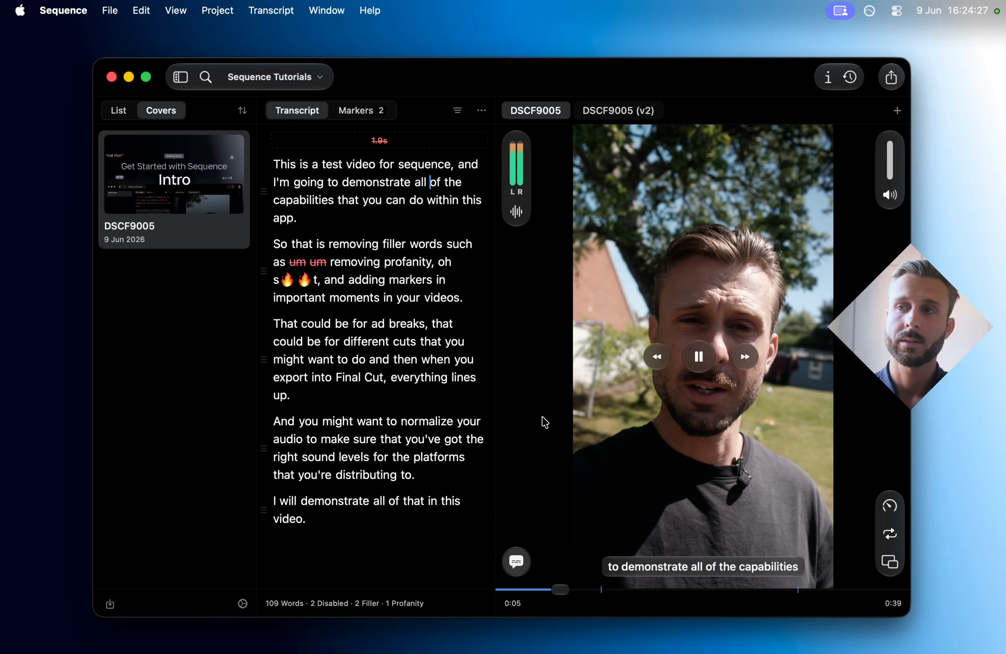
key(space)
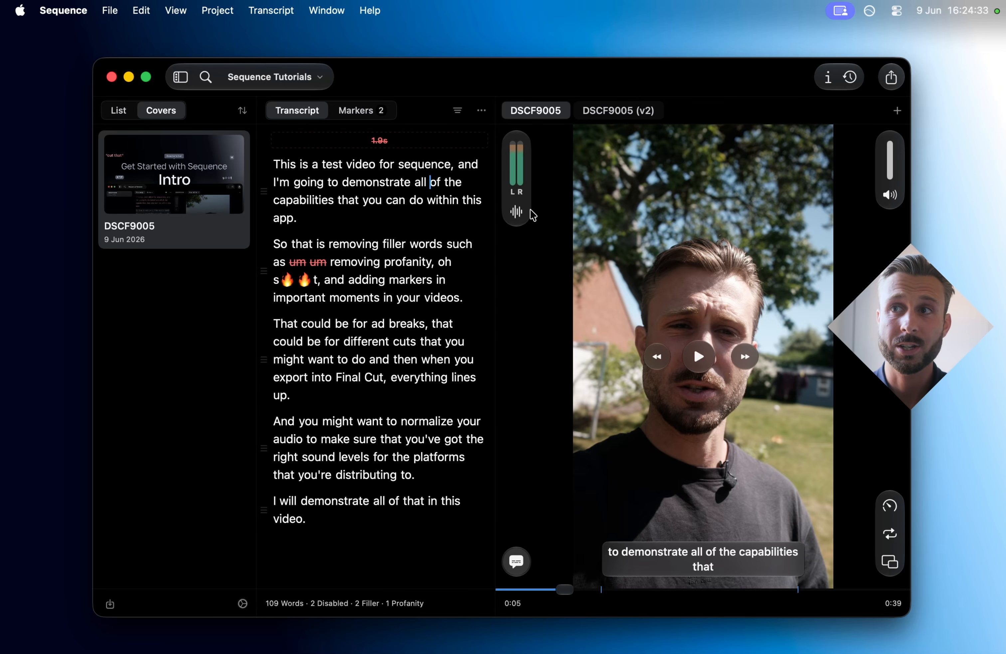
Step: Examine the source audio metadata and previous normalization settings of DSCF9005, and return to its transcript
click(829, 78)
scroll(780, 319, down, 5)
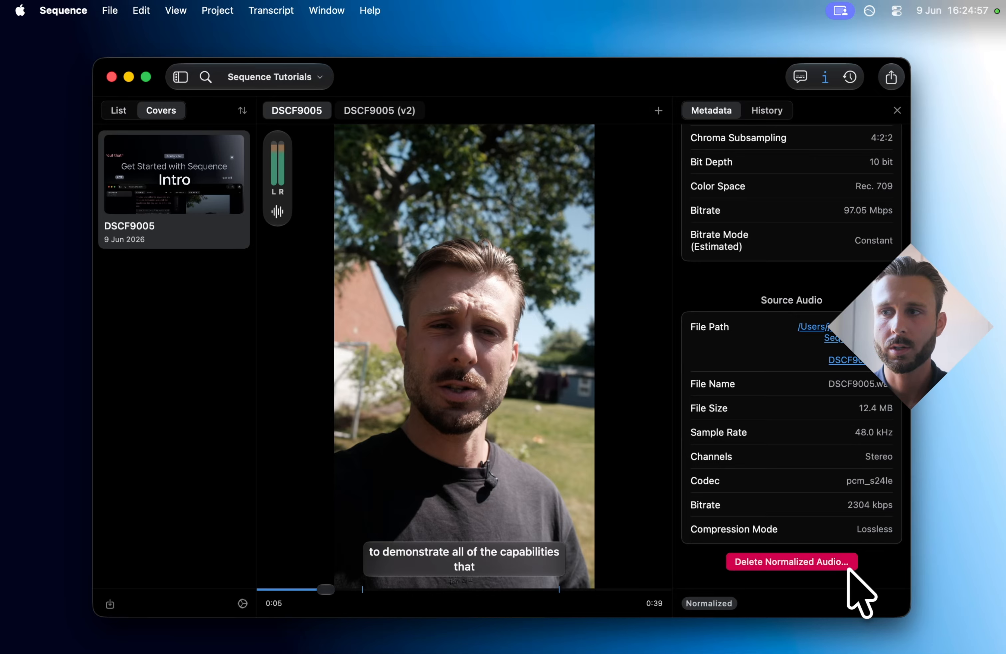
click(284, 218)
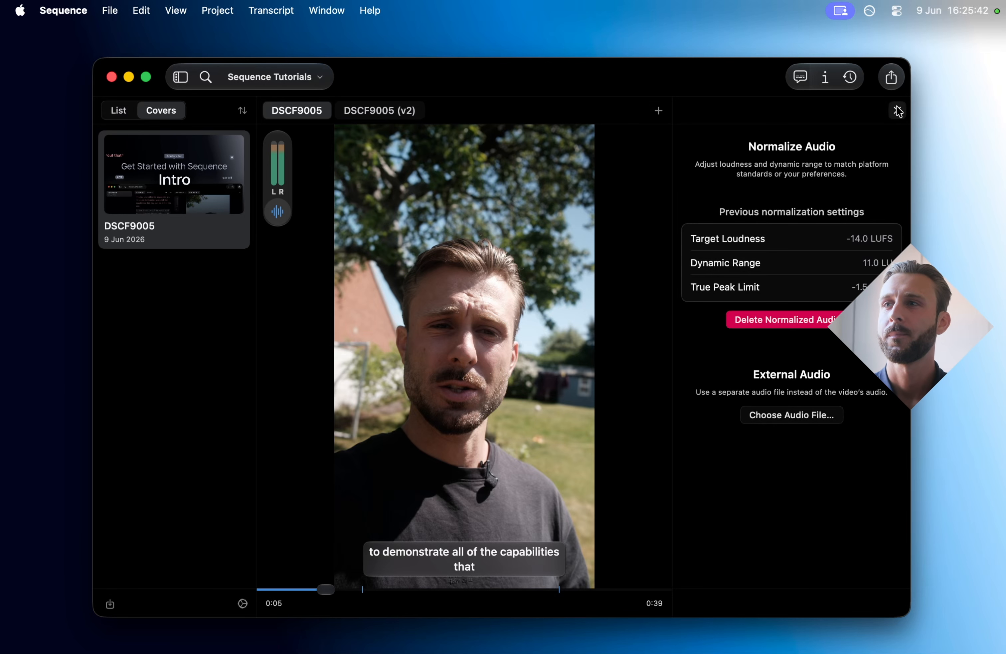
click(897, 111)
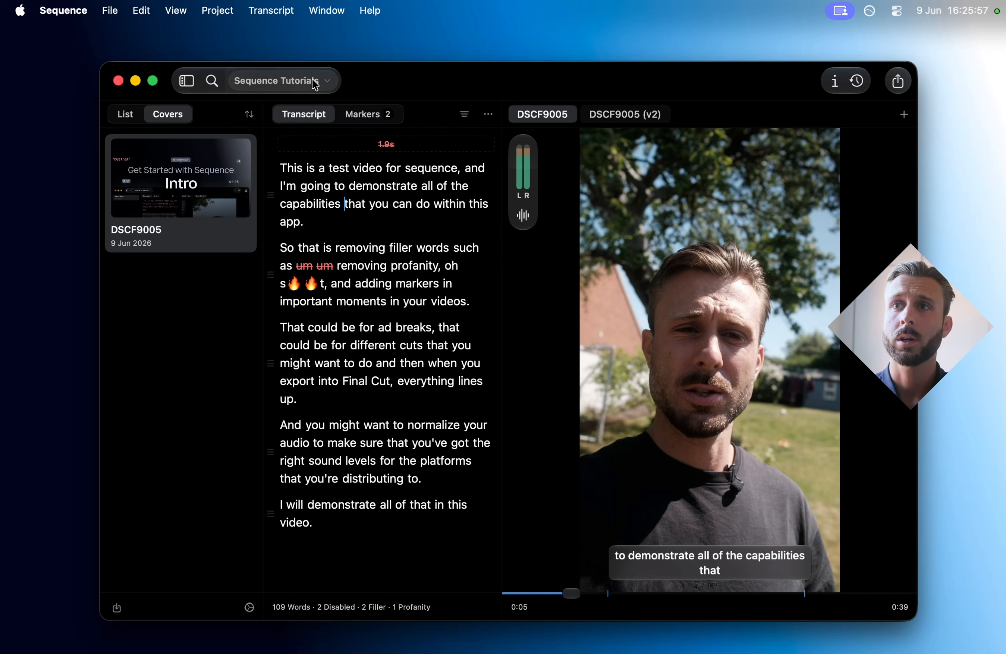
Step: Create a new catalog named "Another Example"
click(276, 81)
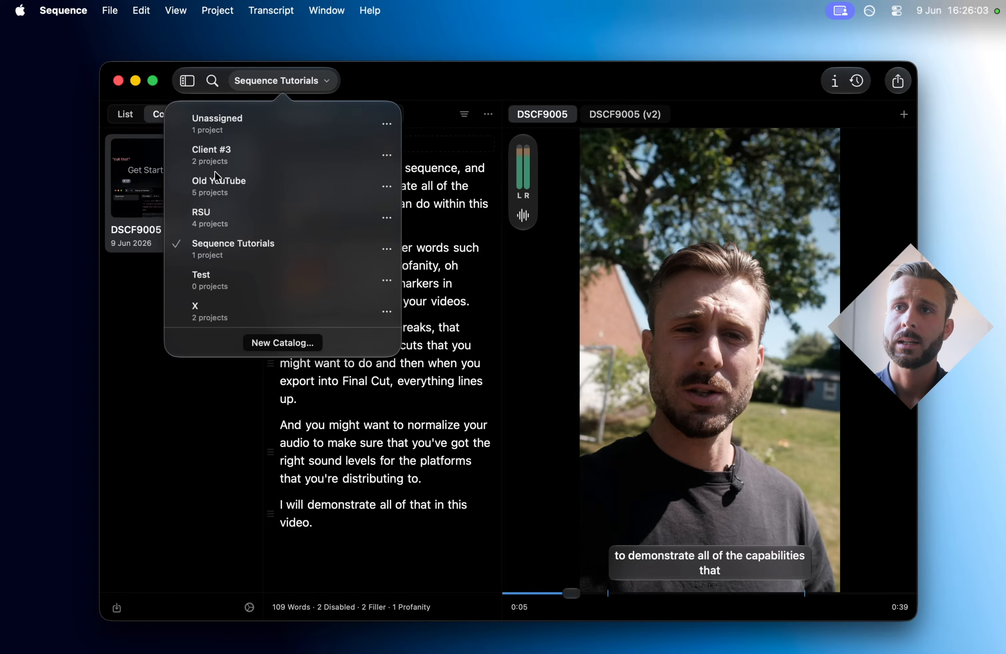
click(283, 342)
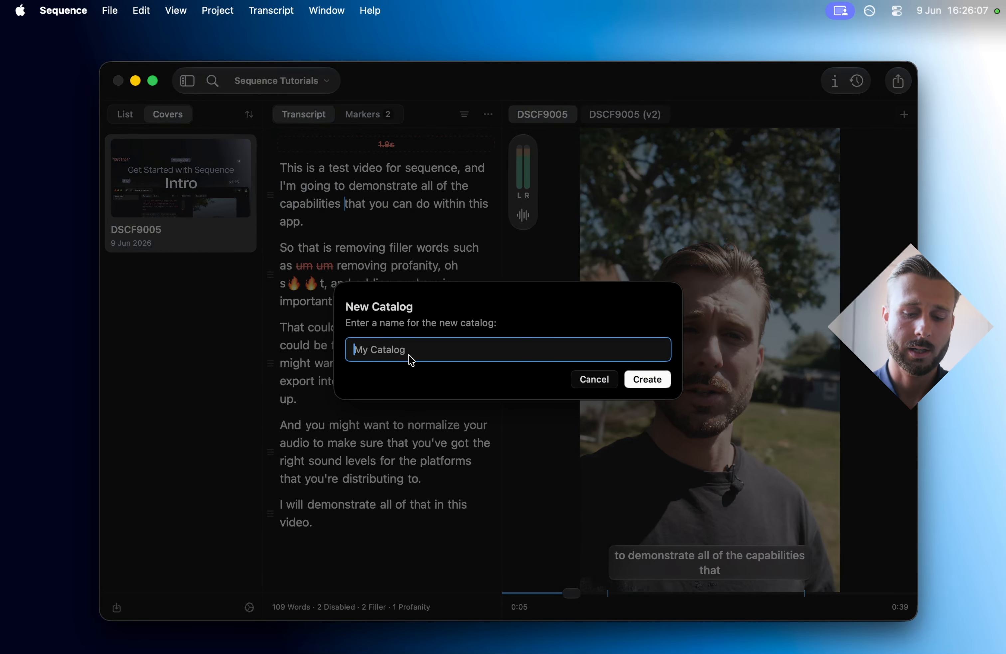
text(Another Example)
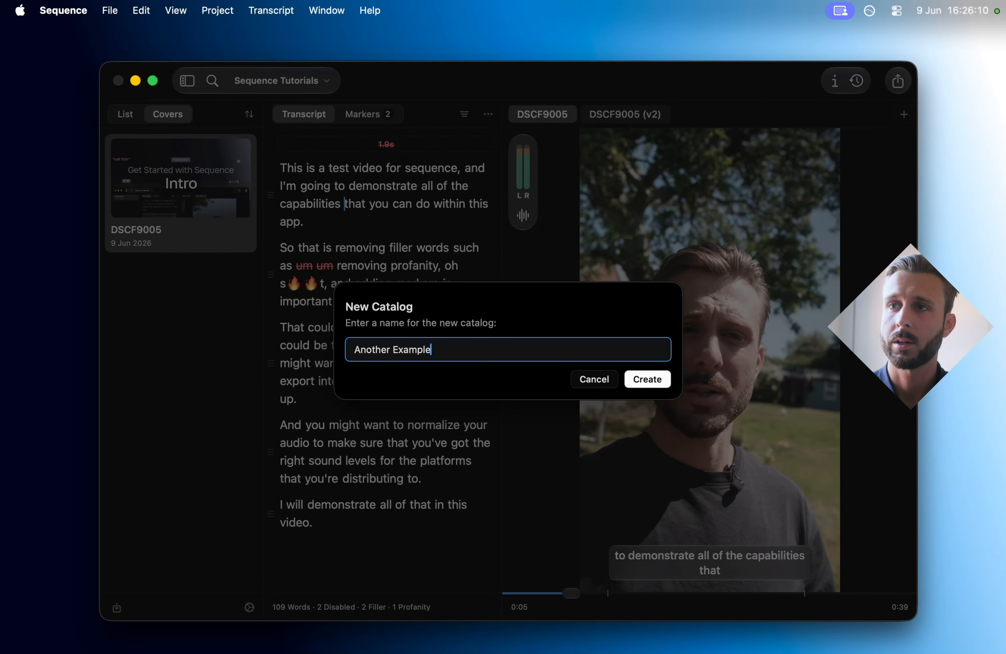
key(Return)
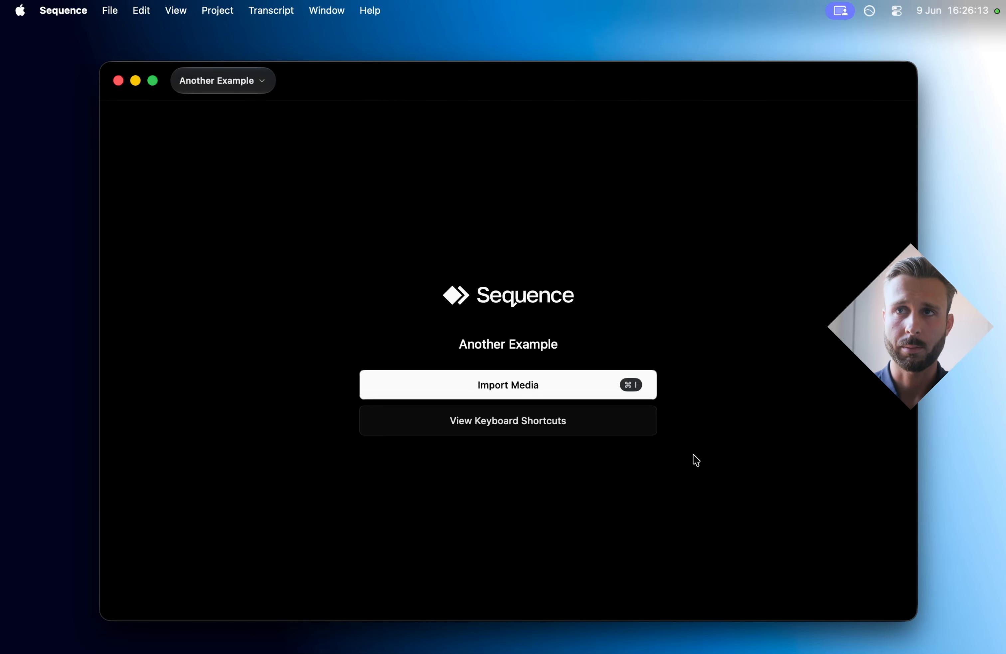
Step: Switch to the Sequence Tutorials catalog and choose Final Cut Pro as the export destination for DSCF9005
click(253, 85)
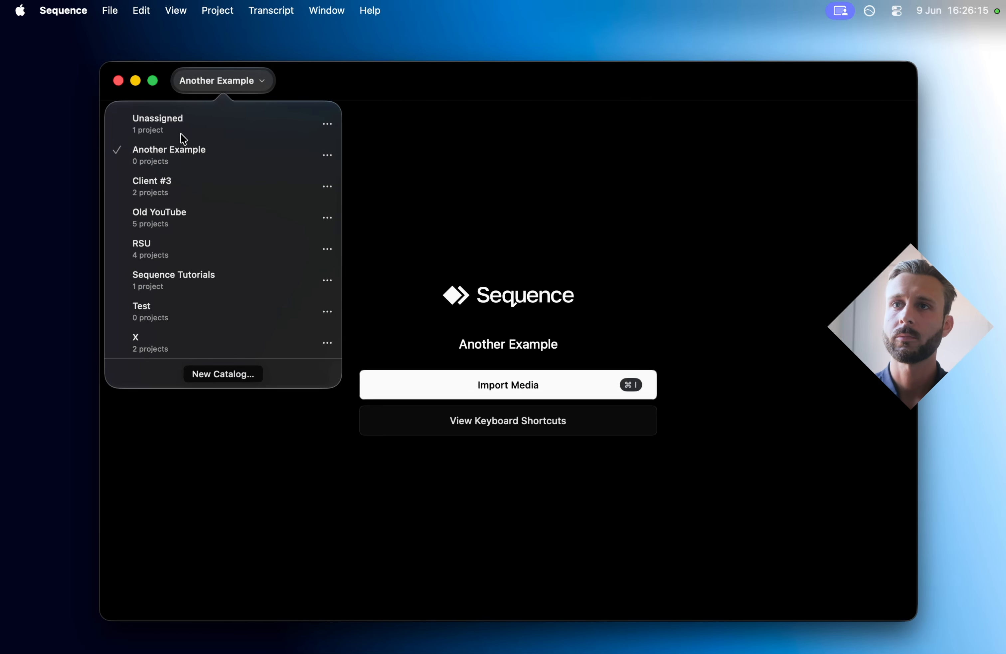
click(186, 281)
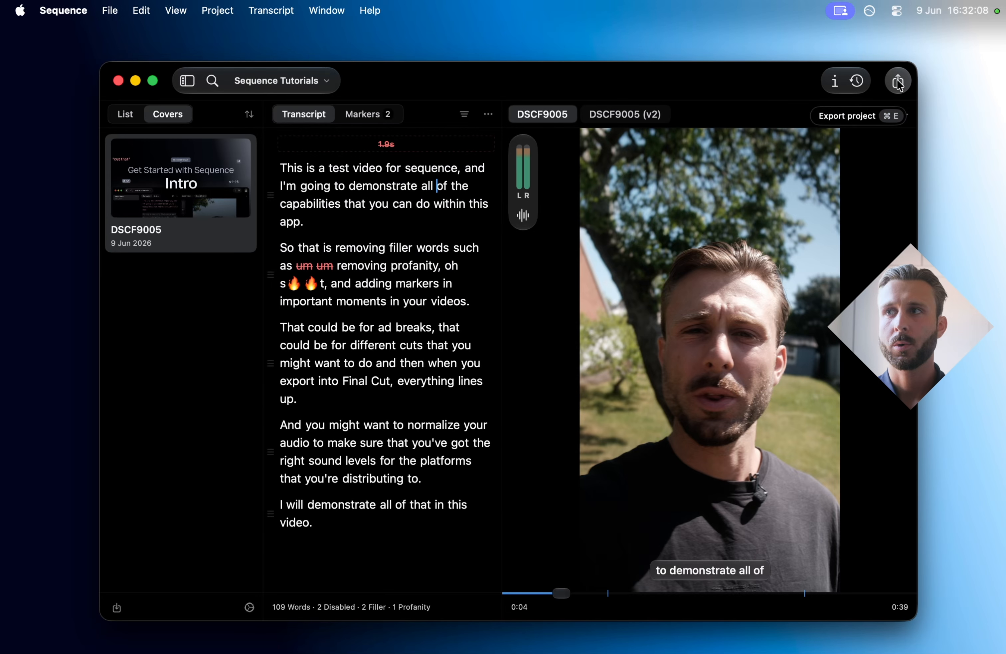
click(899, 82)
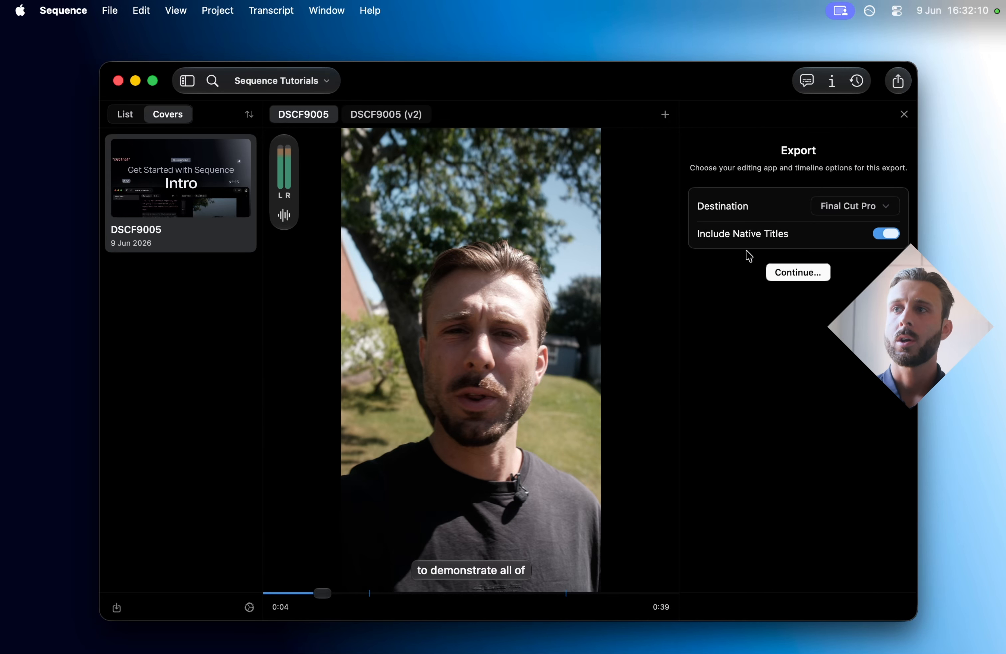
click(847, 208)
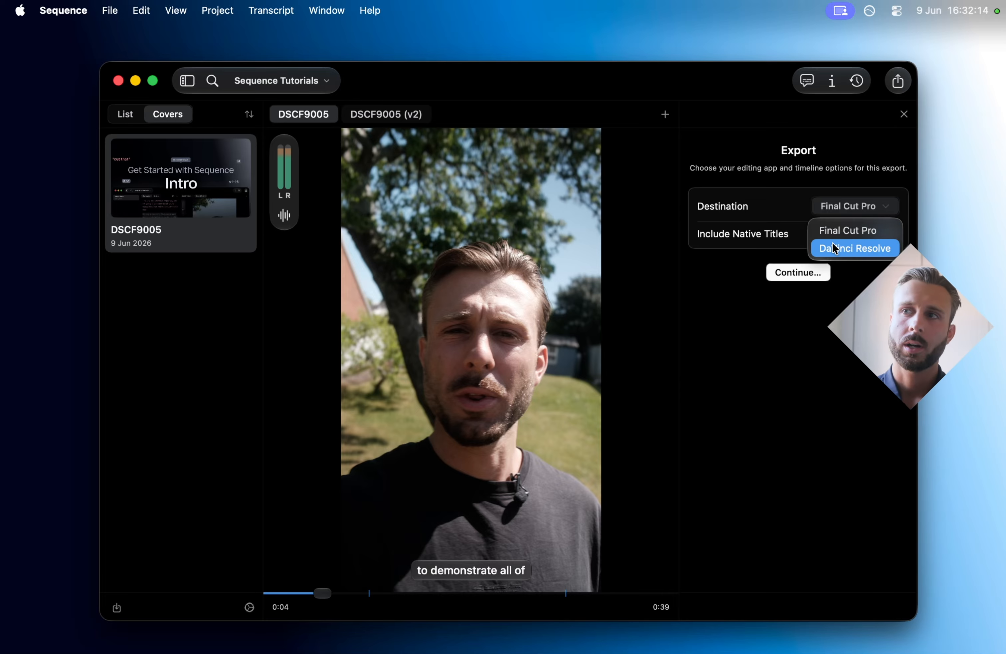
click(830, 229)
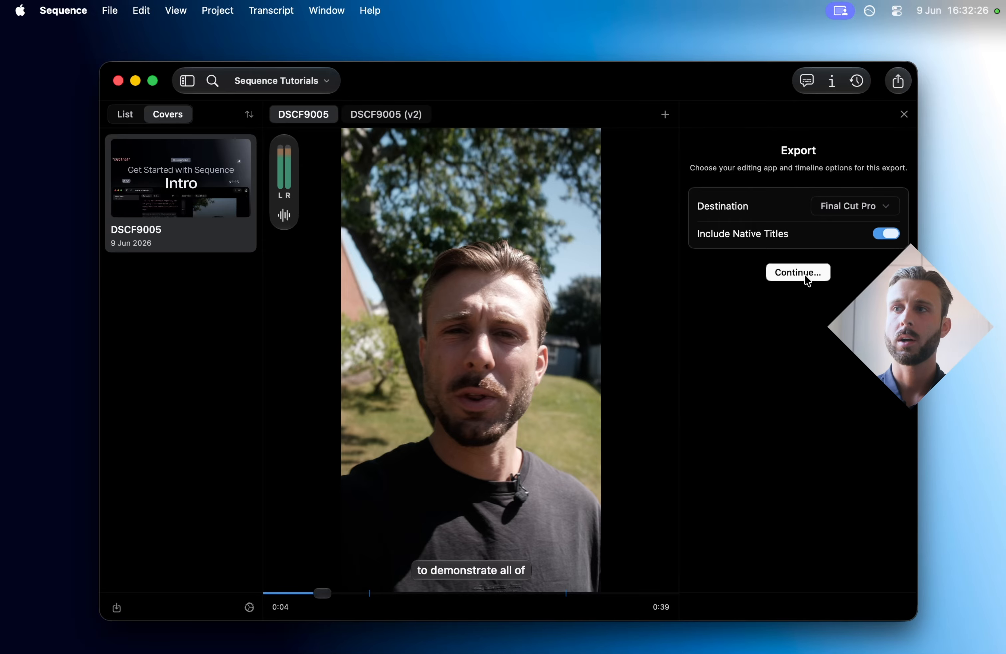
Step: Export DSCF9005.fcpxmld to the Sequence Tool - Tutorials folder and open it in Final Cut Pro, importing into the Untitled library
click(808, 280)
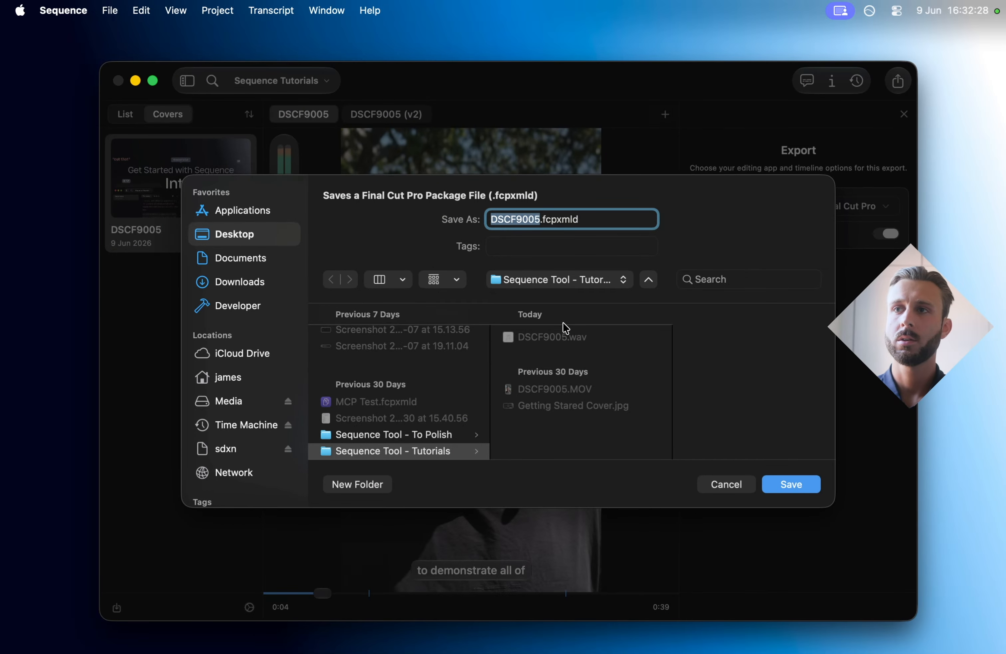
key(Return)
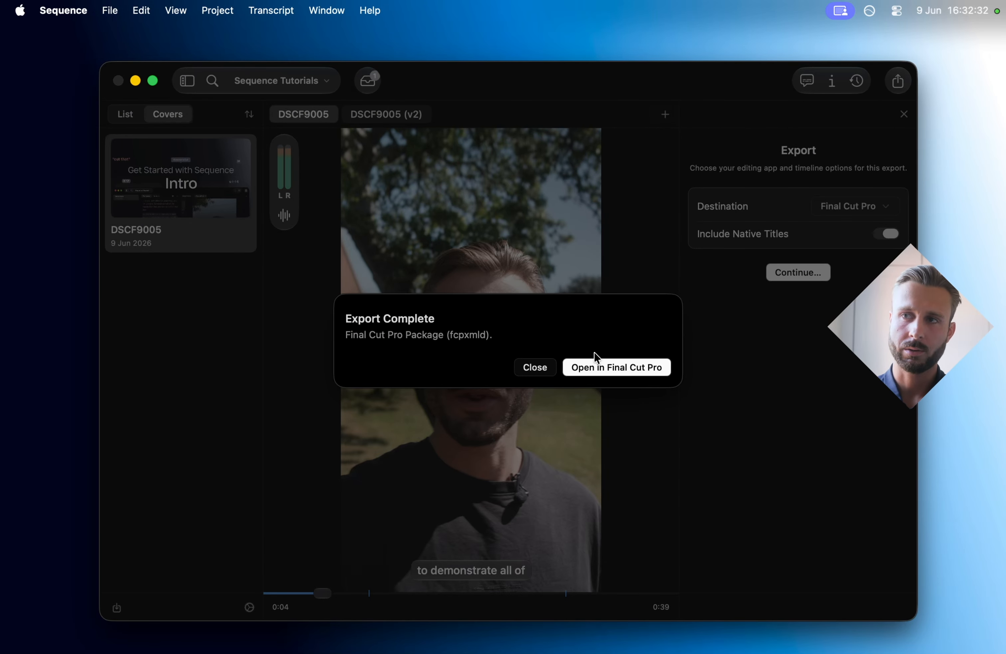
click(605, 366)
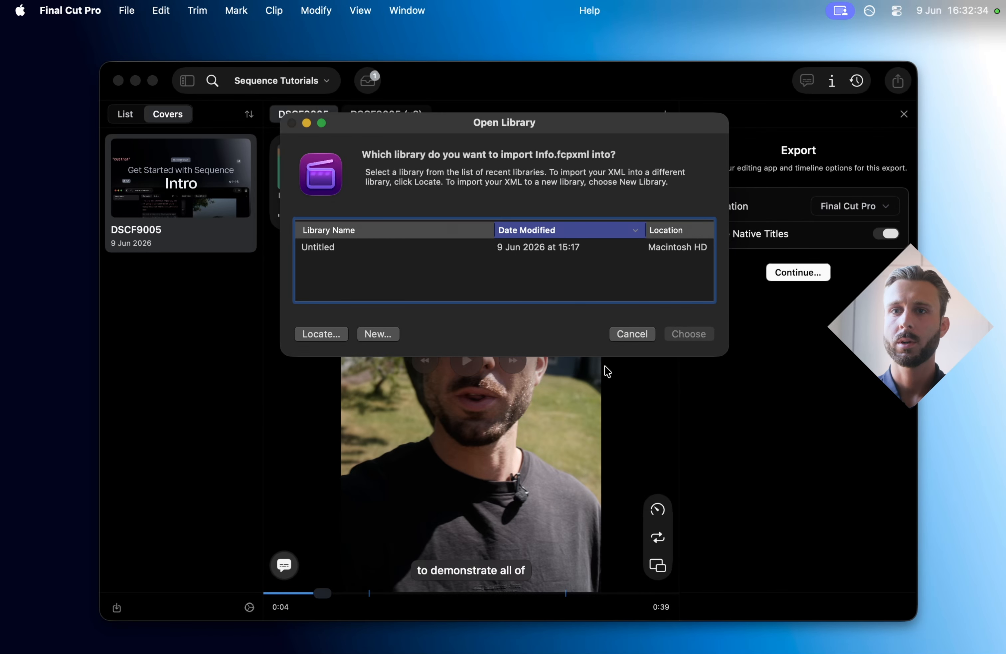
double_click(566, 248)
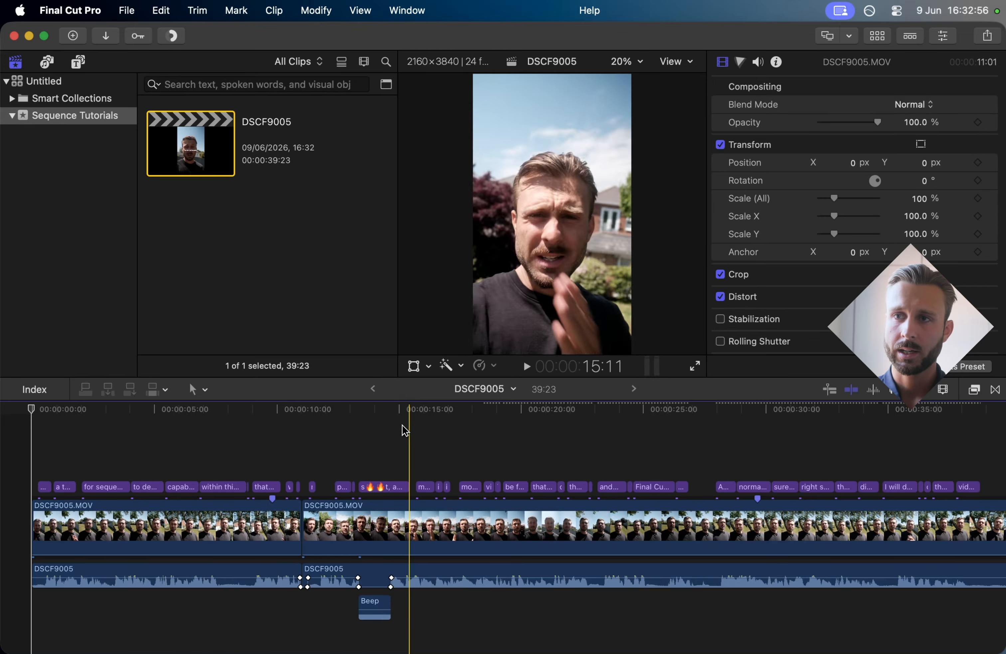
Step: Examine the censored title, the muted audio and the Beep clip around 13 seconds on the timeline
click(359, 408)
mouse_move(366, 411)
mouse_down()
mouse_move(389, 411)
mouse_move(353, 411)
mouse_move(388, 418)
mouse_move(351, 414)
mouse_up()
key(super+equal)
key(super+equal)
key(super+equal)
key(super+equal)
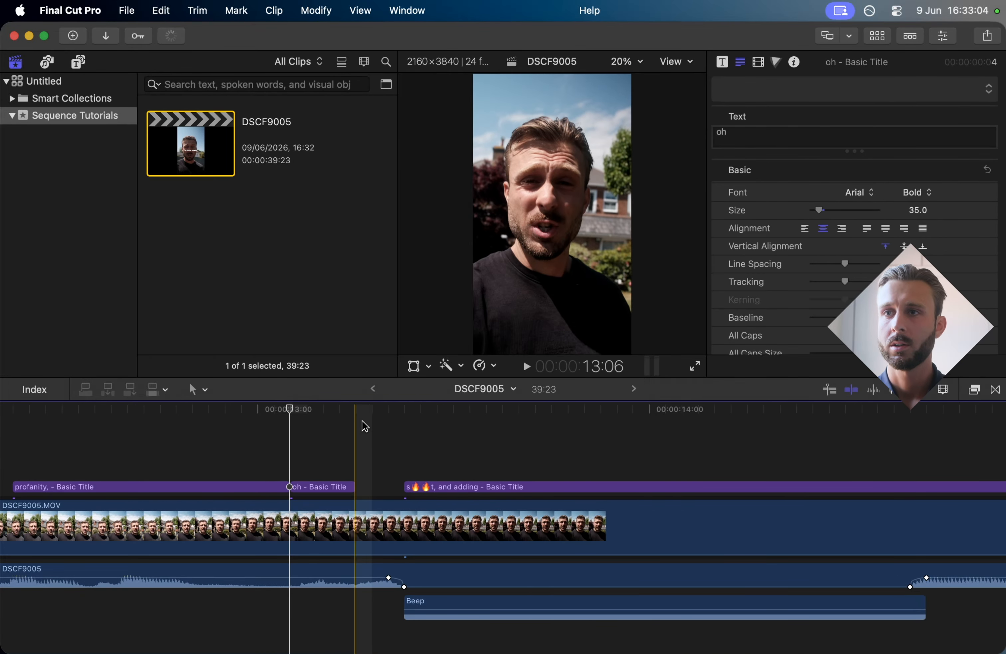
drag(366, 407, 331, 486)
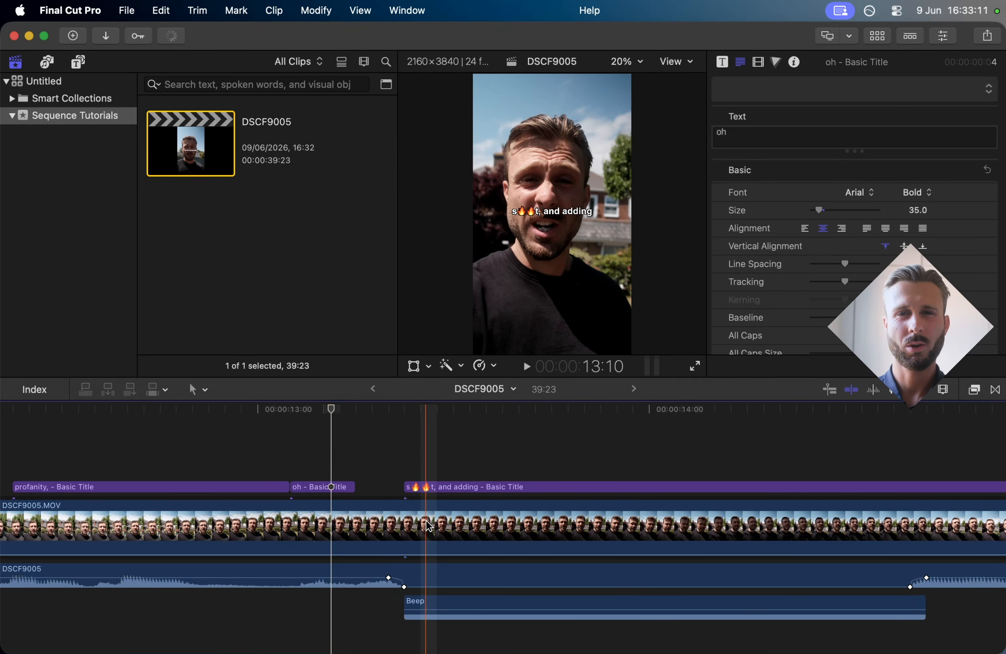
Step: Examine the filler-word cut and its audio fades at about 11 seconds, and skim the titles along the whole timeline
scroll(411, 510, left, 10)
scroll(408, 497, left, 13)
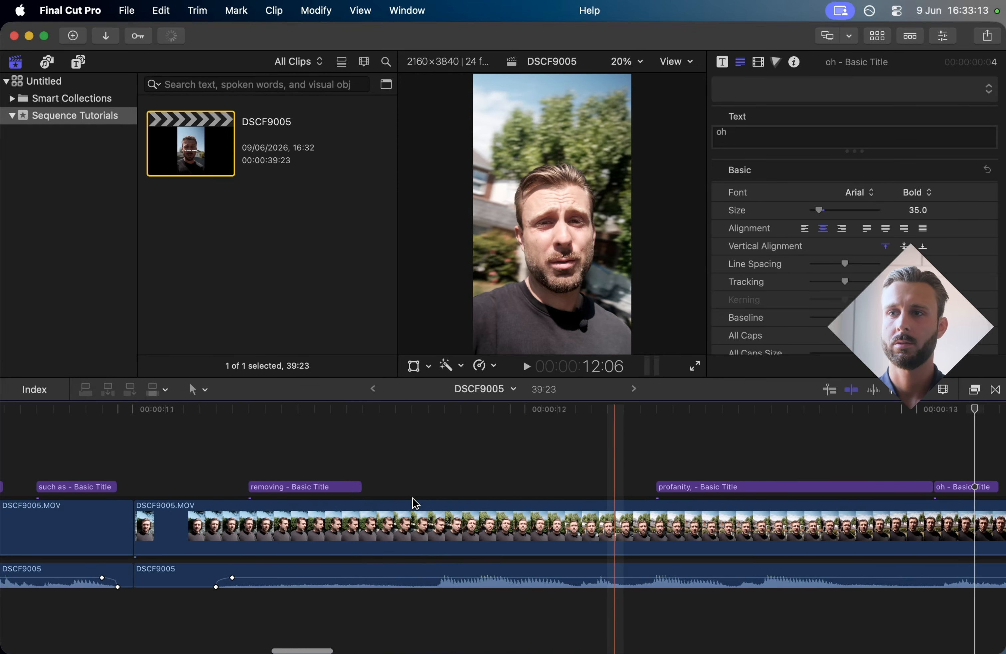
drag(406, 417, 276, 457)
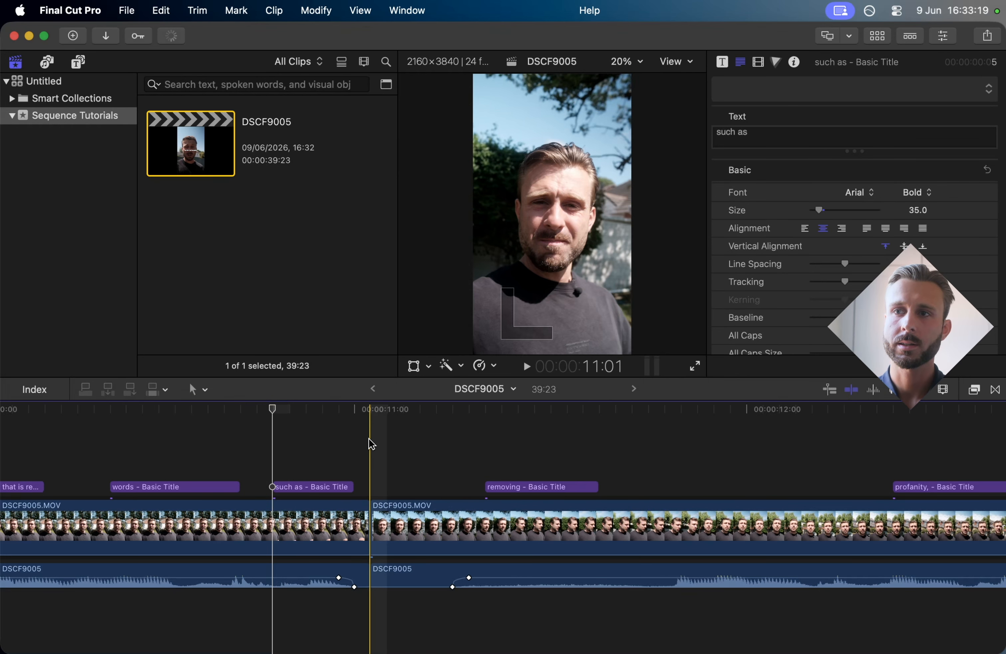
mouse_move(395, 586)
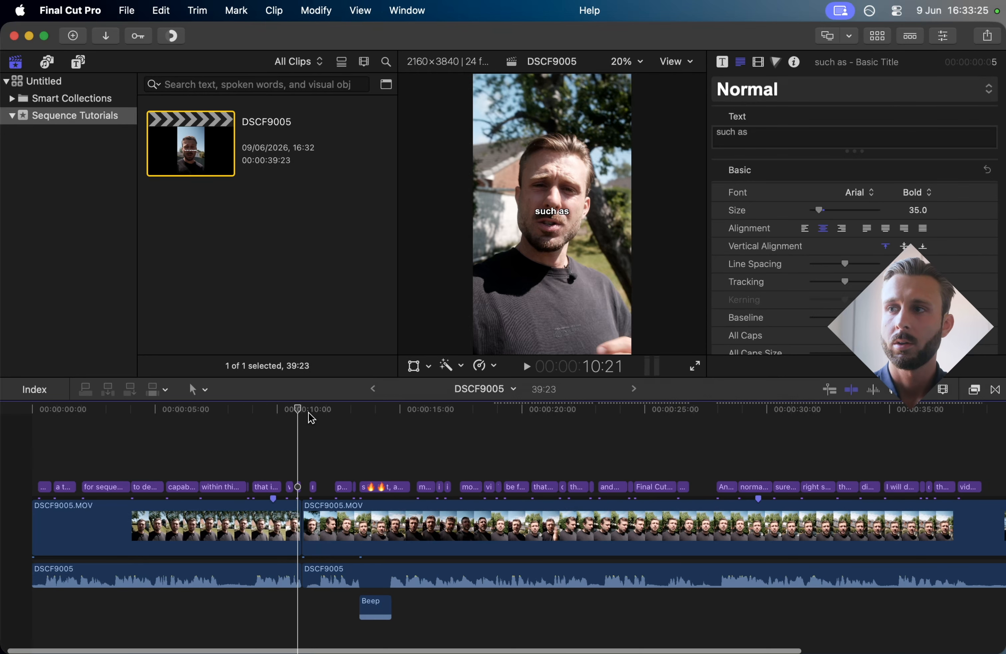
key(shift+z)
scroll(335, 409, right, 5)
drag(425, 414, 620, 426)
scroll(552, 433, left, 6)
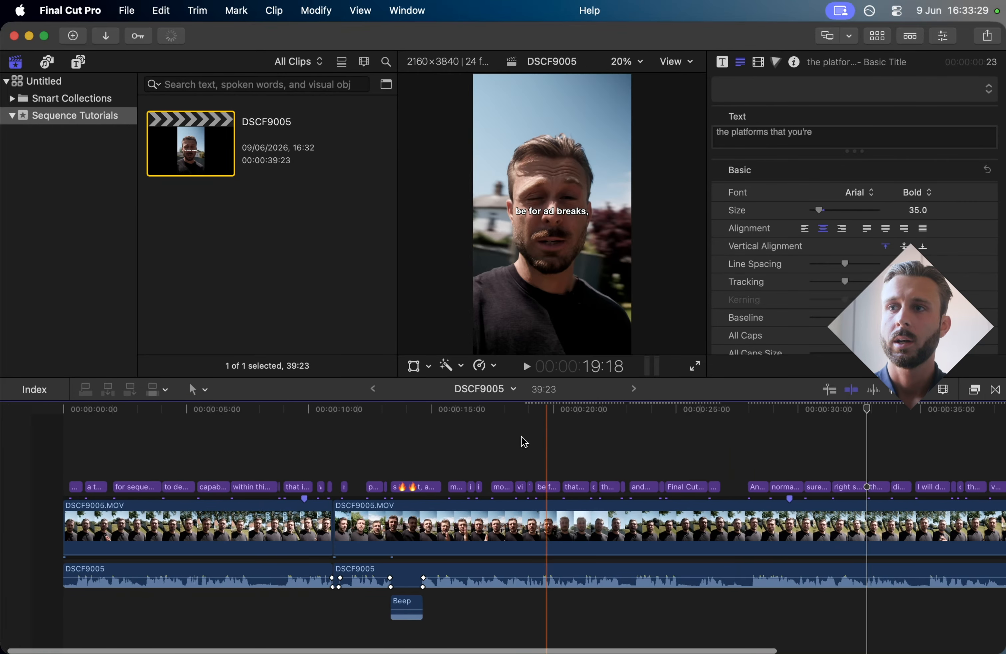
drag(443, 411, 215, 438)
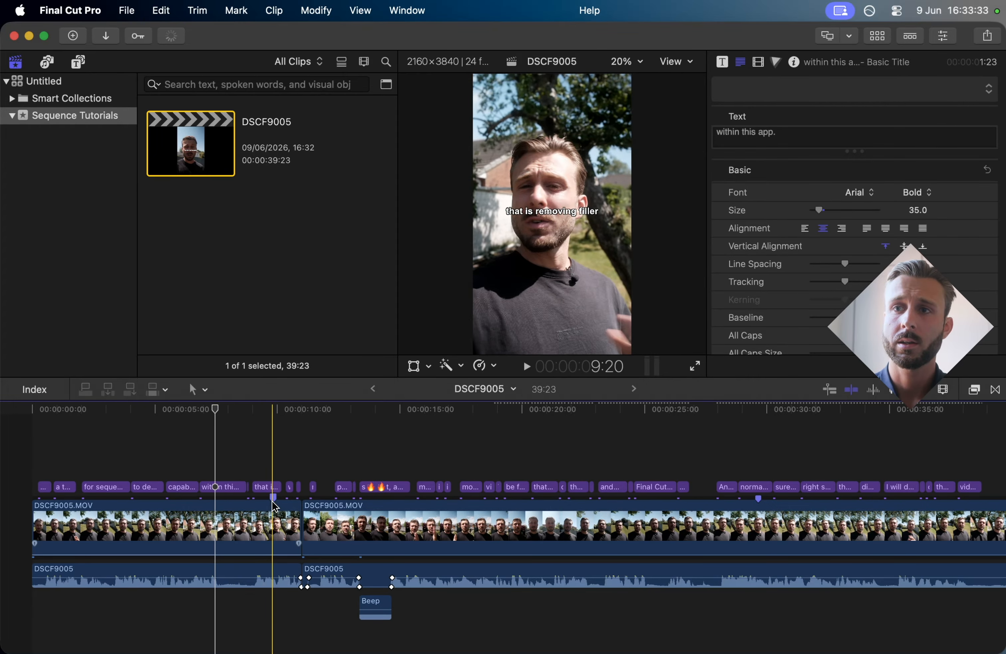
Step: List the project's tags in the timeline index and jump back and forth between the two Sponsor Break markers
click(36, 389)
click(127, 482)
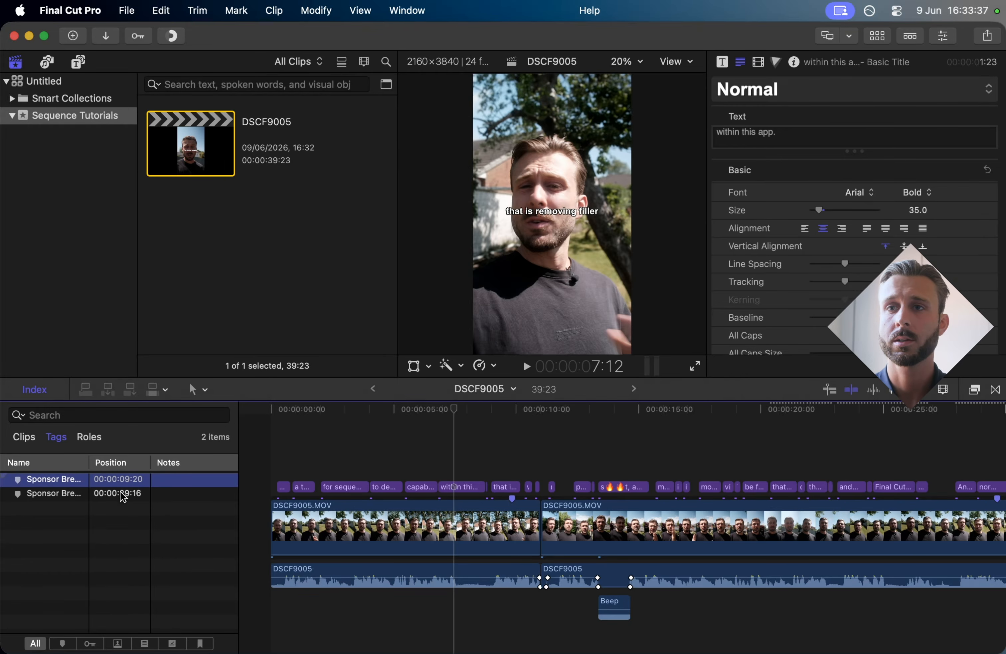
click(120, 495)
click(119, 479)
click(119, 496)
click(121, 480)
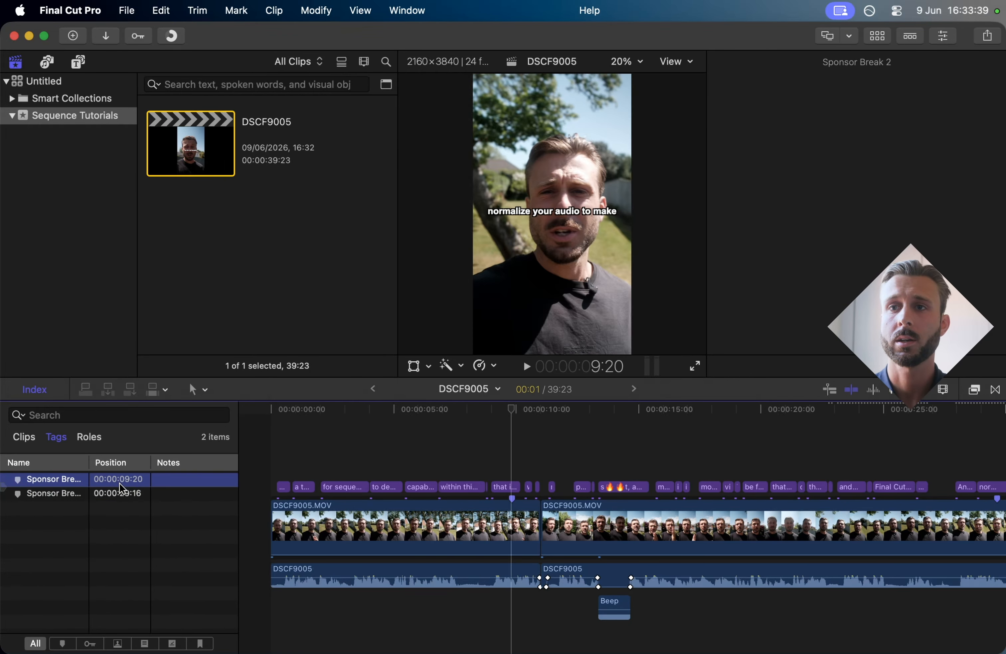
click(123, 492)
click(123, 481)
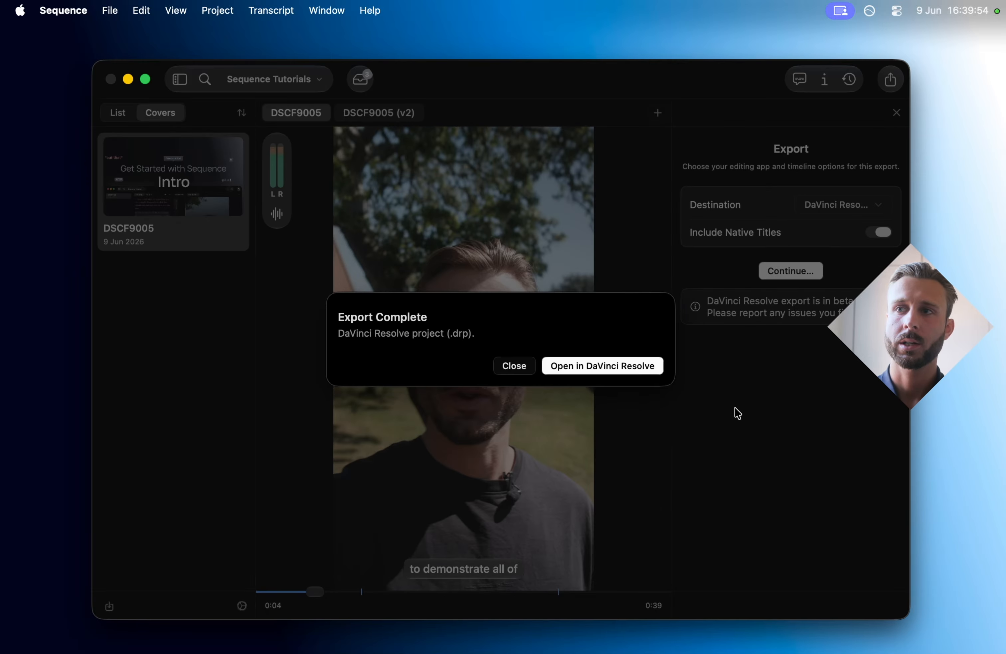
Step: Open the exported project in DaVinci Resolve and examine the DSCF9005 timeline's titles, video clips, audio and beep tracks
click(582, 365)
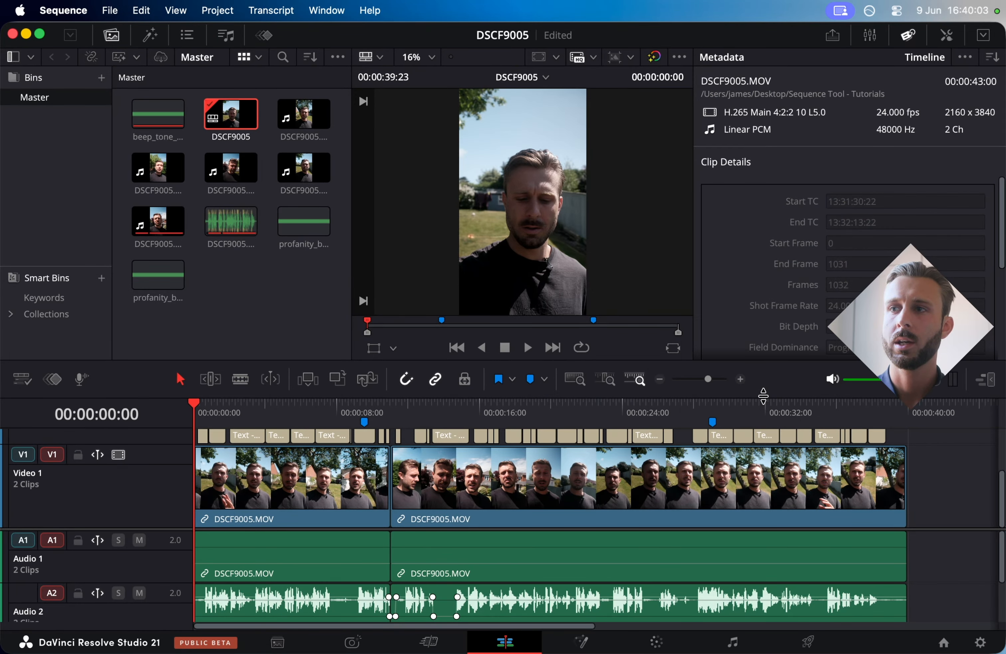
drag(763, 396, 766, 371)
click(231, 388)
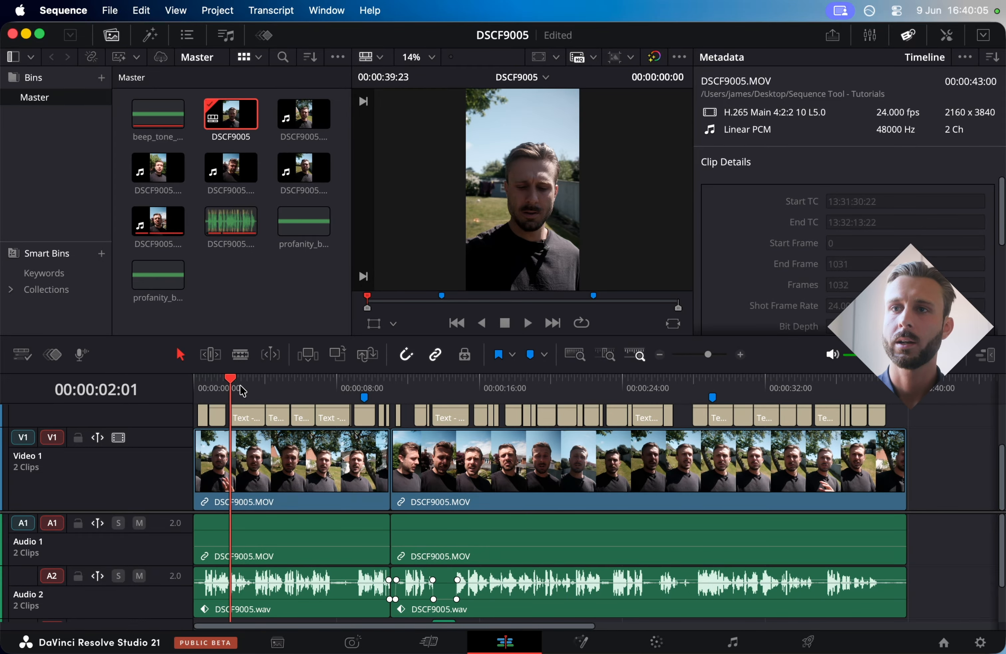
click(251, 388)
scroll(253, 416, up, 3)
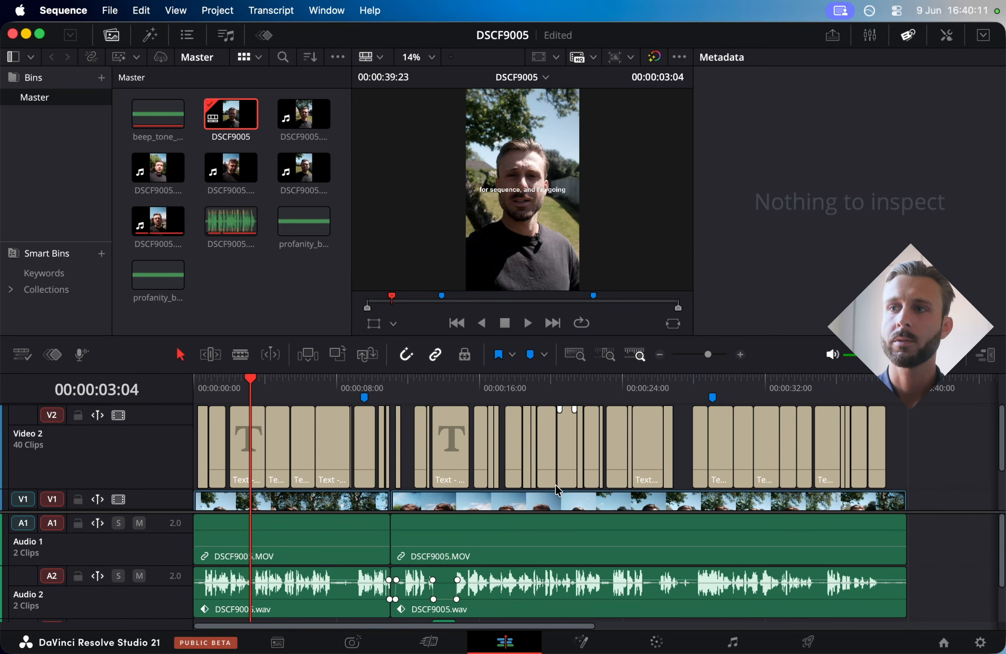
scroll(559, 491, down, 3)
scroll(474, 552, down, 2)
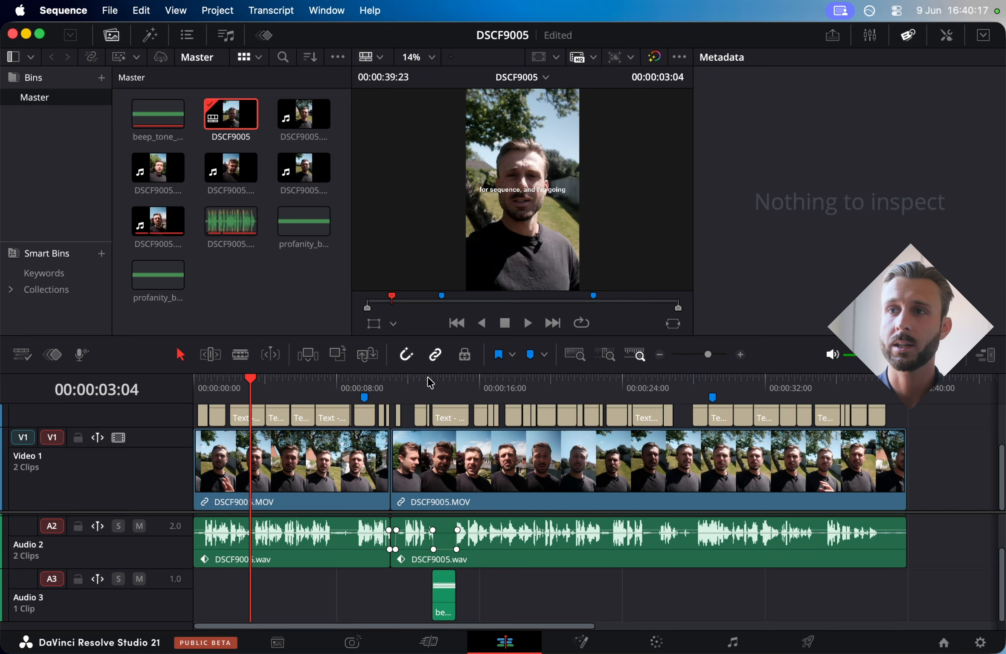
drag(428, 381, 458, 381)
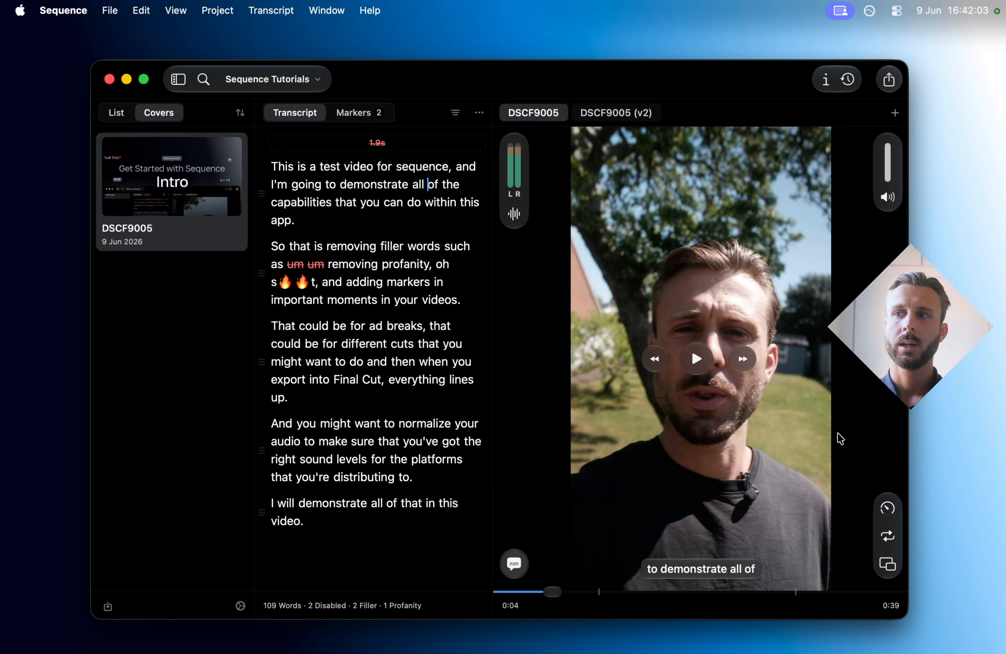
Step: Open the playback speed options and step the playhead back two words to "capabilities" in the transcript
click(895, 514)
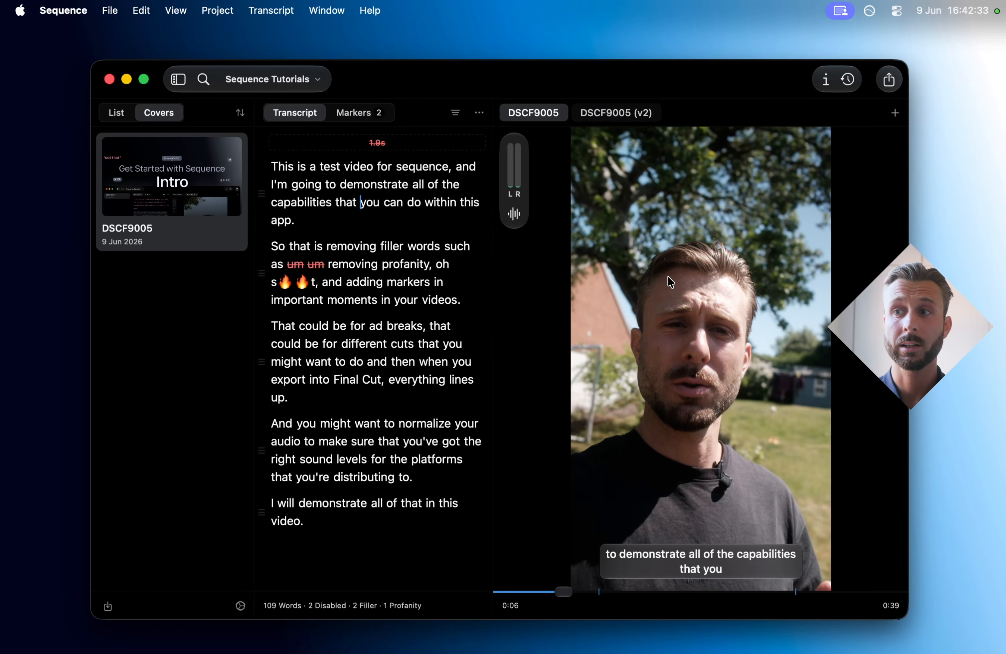
key(Left)
key(Left)
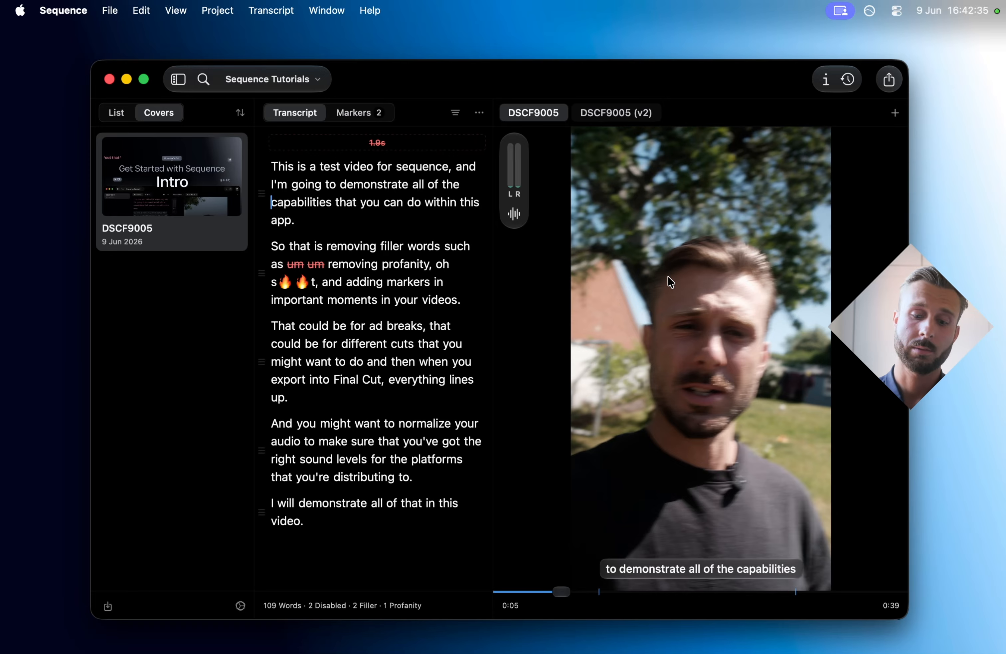
Step: Show the video in a picture-in-picture window and return it to the main player
click(890, 566)
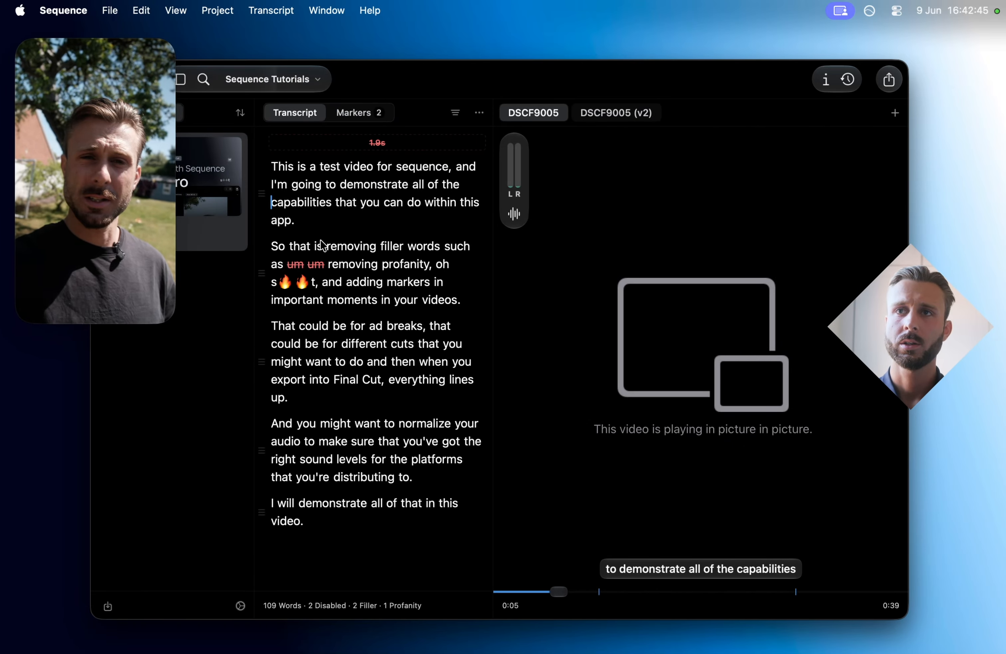
mouse_move(101, 110)
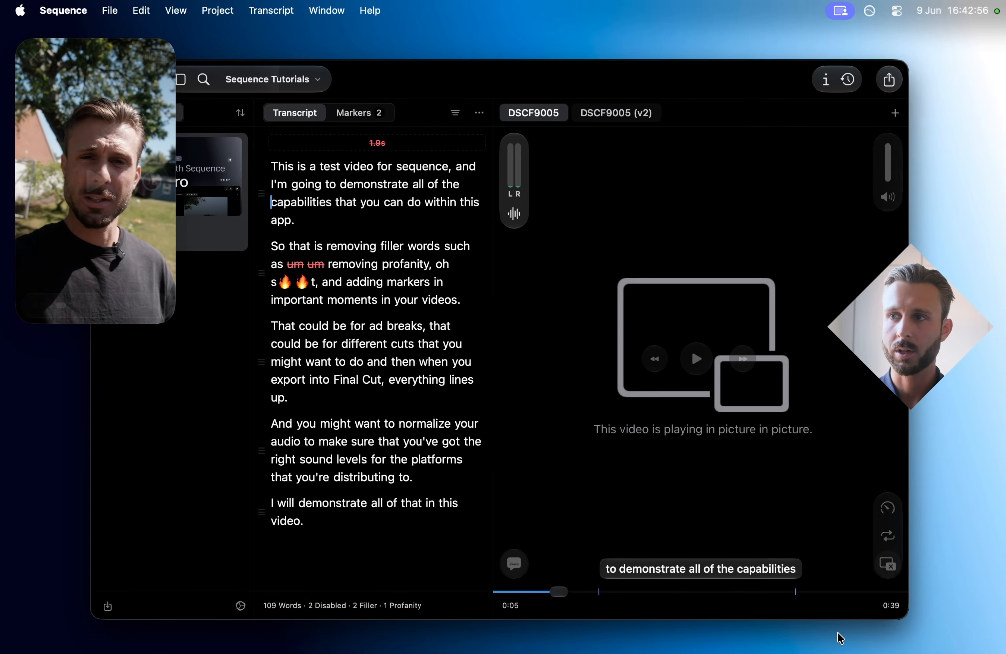
click(889, 565)
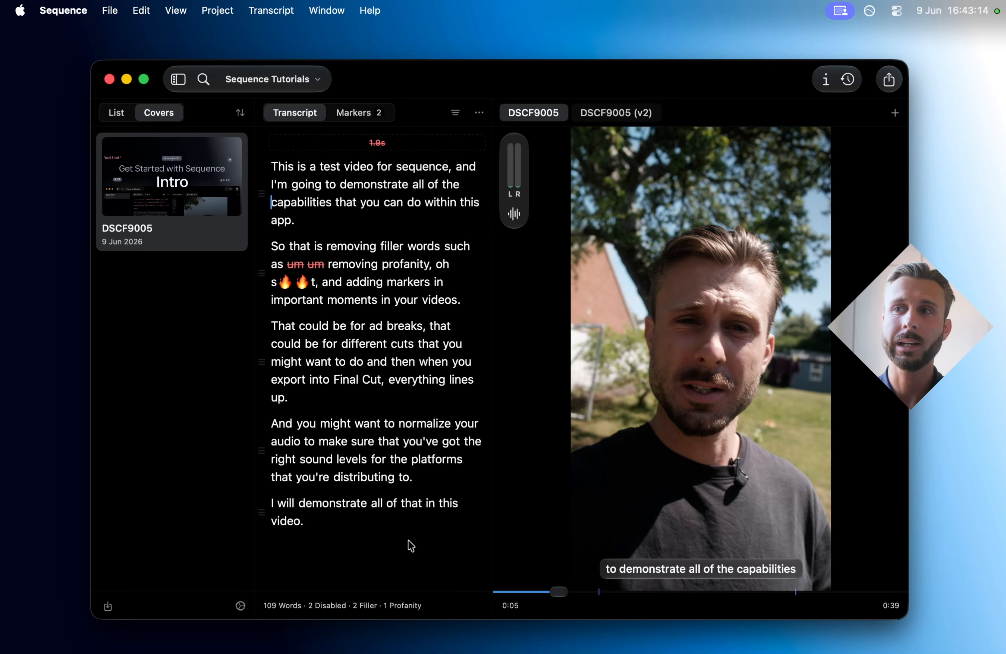
Step: Lower the player's volume, raise it back to full, and toggle mute
mouse_move(700, 412)
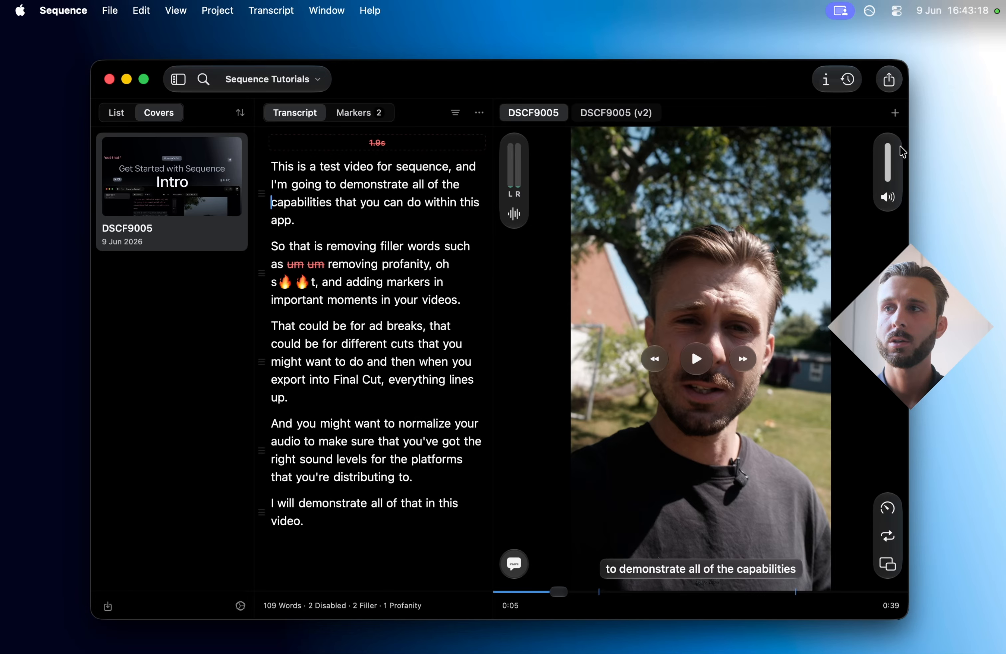
drag(887, 145, 891, 158)
drag(892, 171, 894, 127)
click(888, 199)
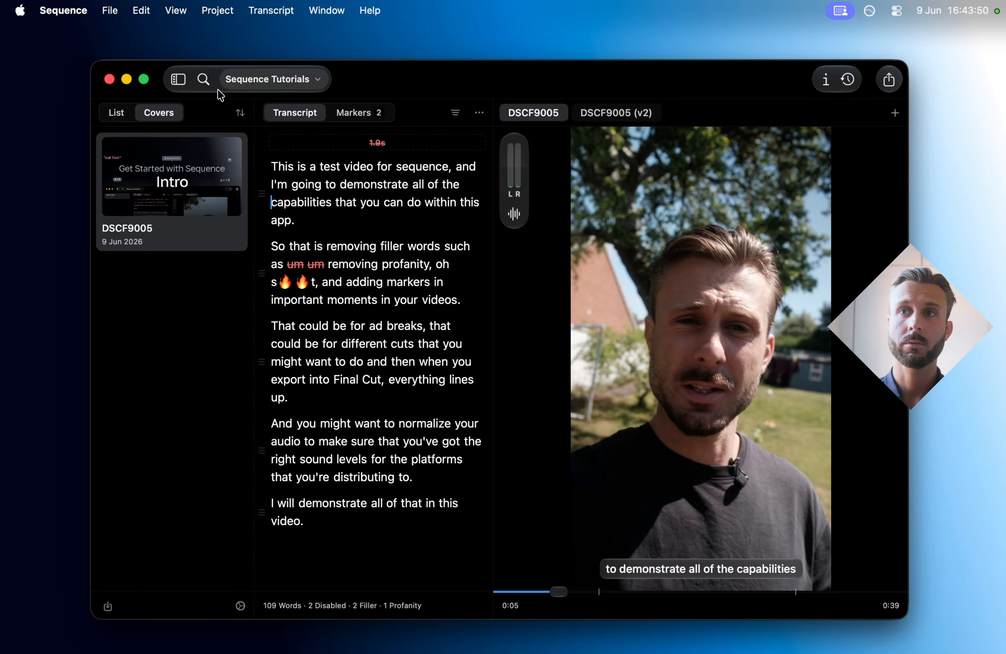
Step: Hide the project sidebar and show it again
click(179, 80)
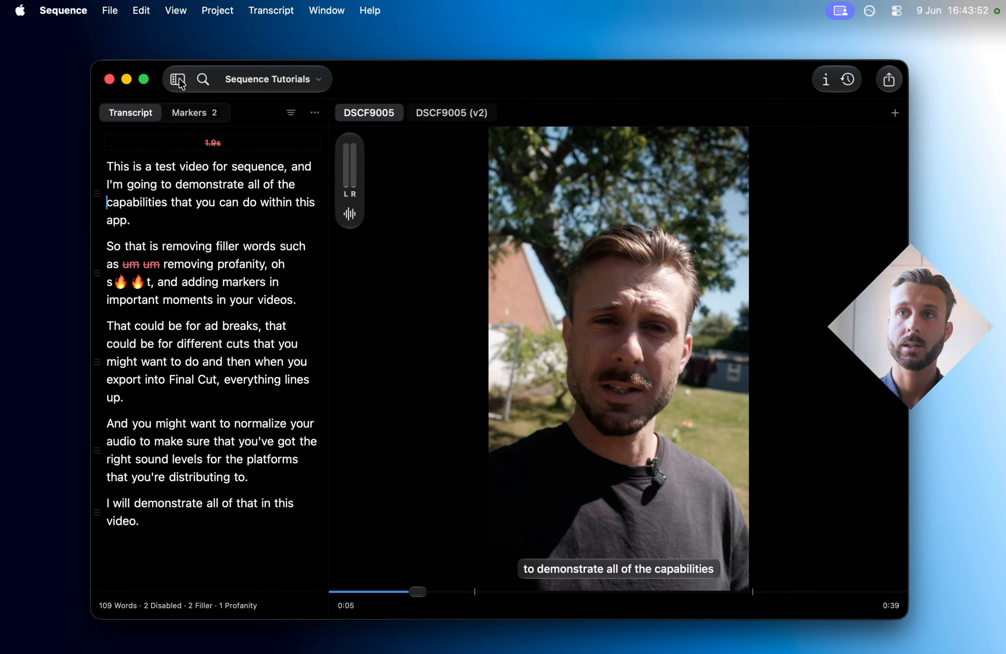
click(179, 81)
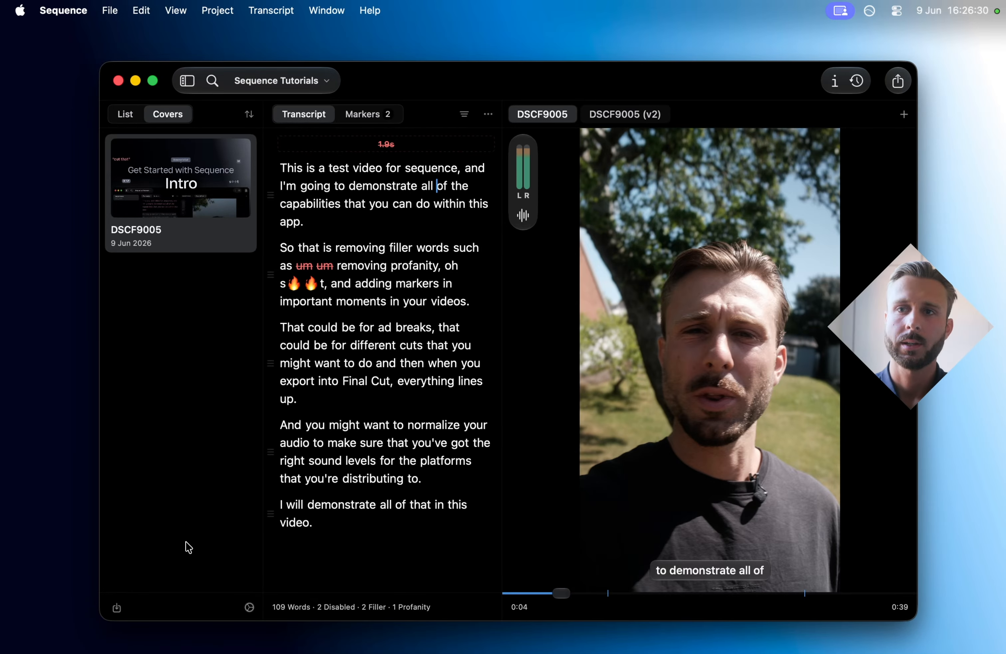
Step: Open the settings, review the General account, theme, behavior and file location options, and open the app language choices
click(249, 608)
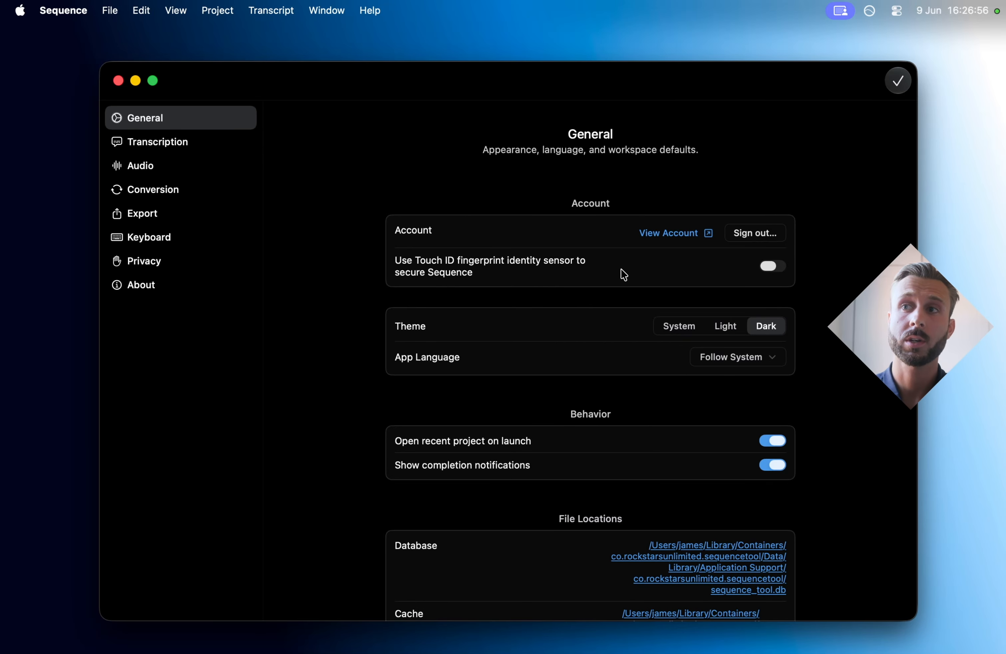
scroll(470, 342, down, 3)
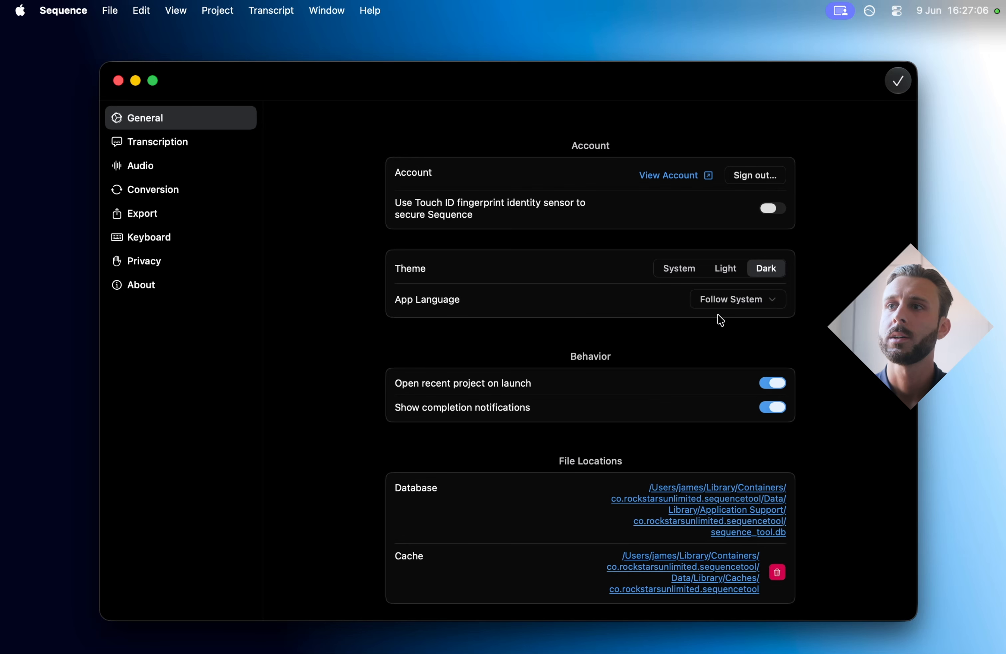
click(732, 299)
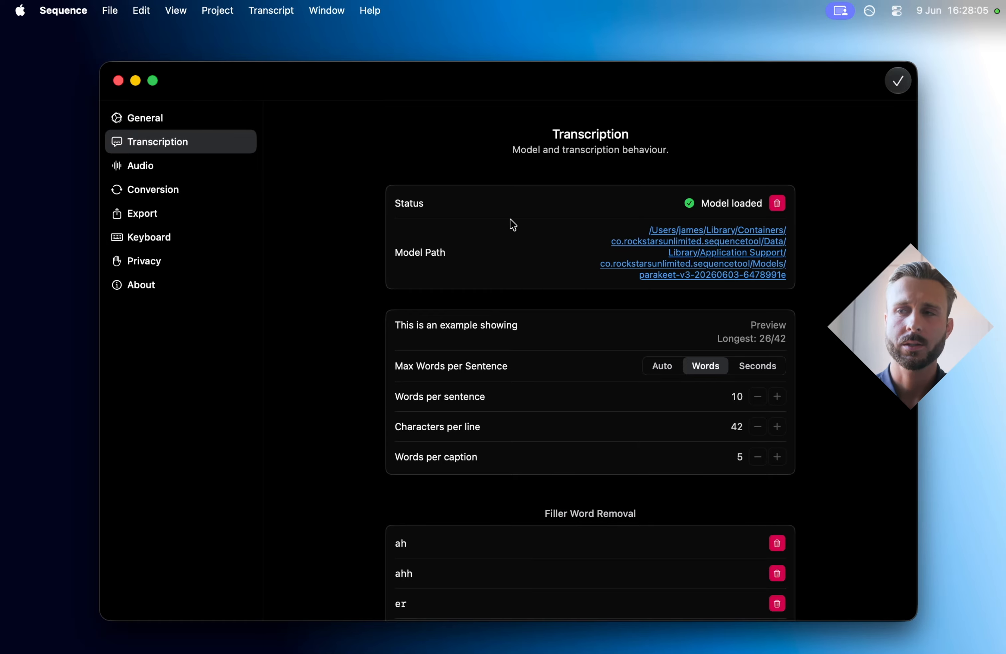
Step: Review the Transcription settings for sentence and caption limits and filler word removal, ending at the entry for adding a word or phrase
scroll(575, 365, down, 3)
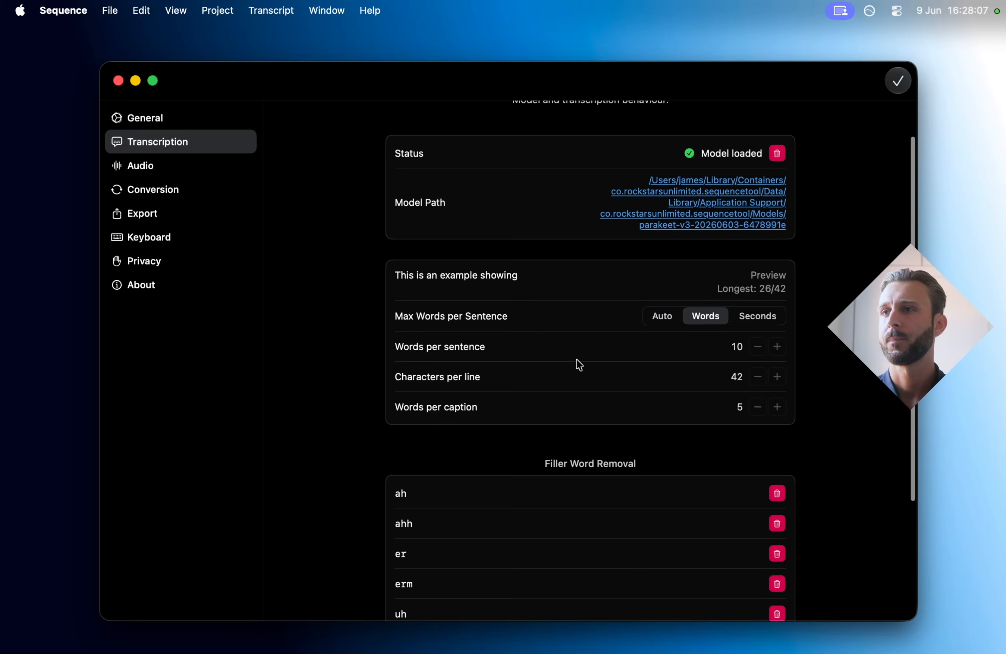
scroll(461, 313, down, 2)
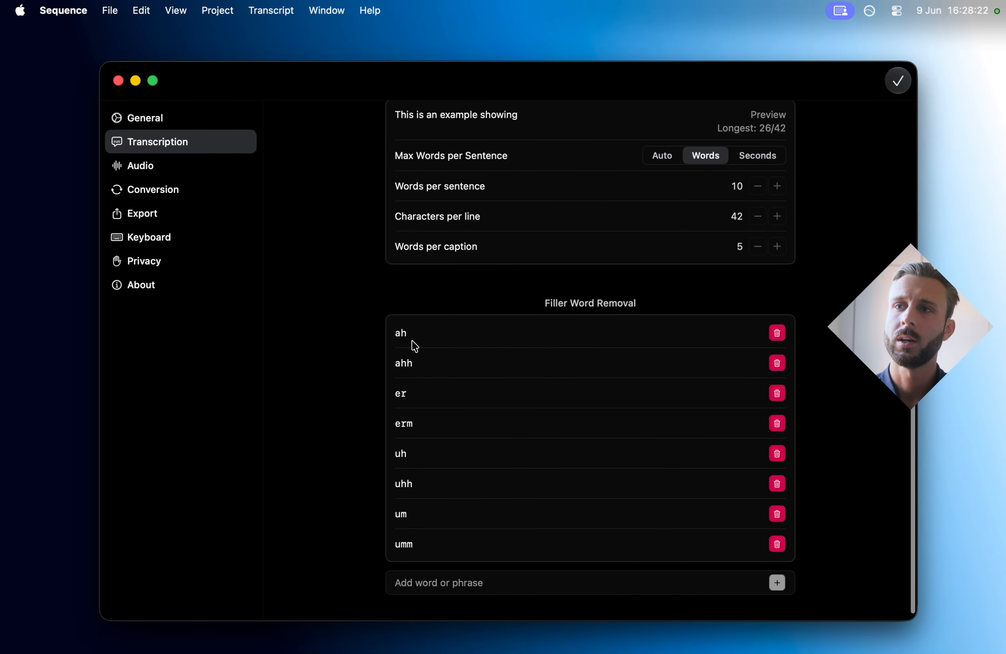
click(490, 584)
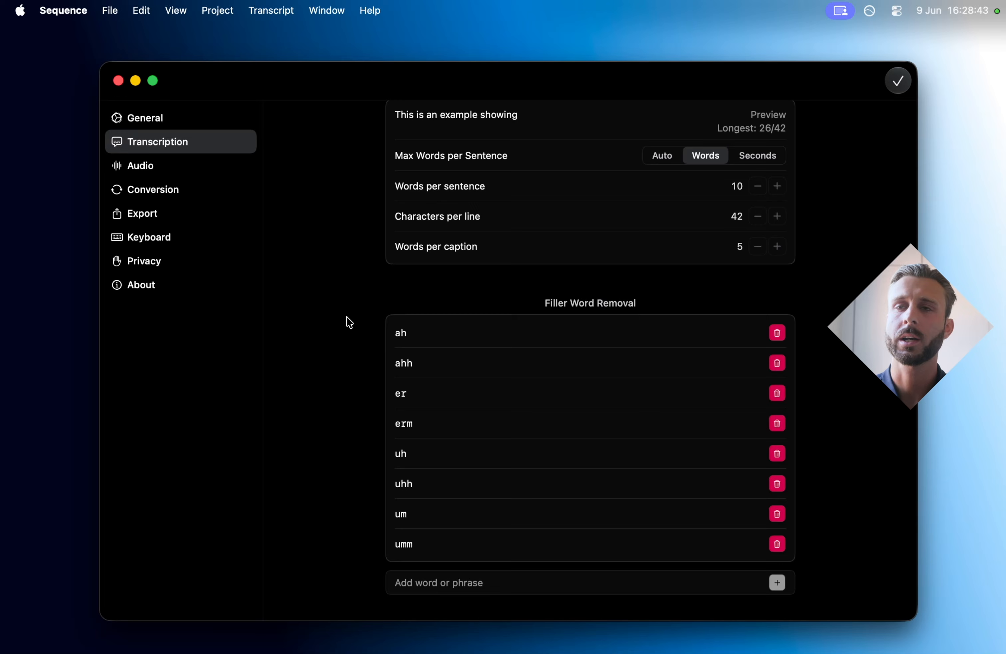
Step: Examine the Audio settings: read the explanation of the silence removal threshold and look through the whole profanity filter word list
key(super)
key(super+3)
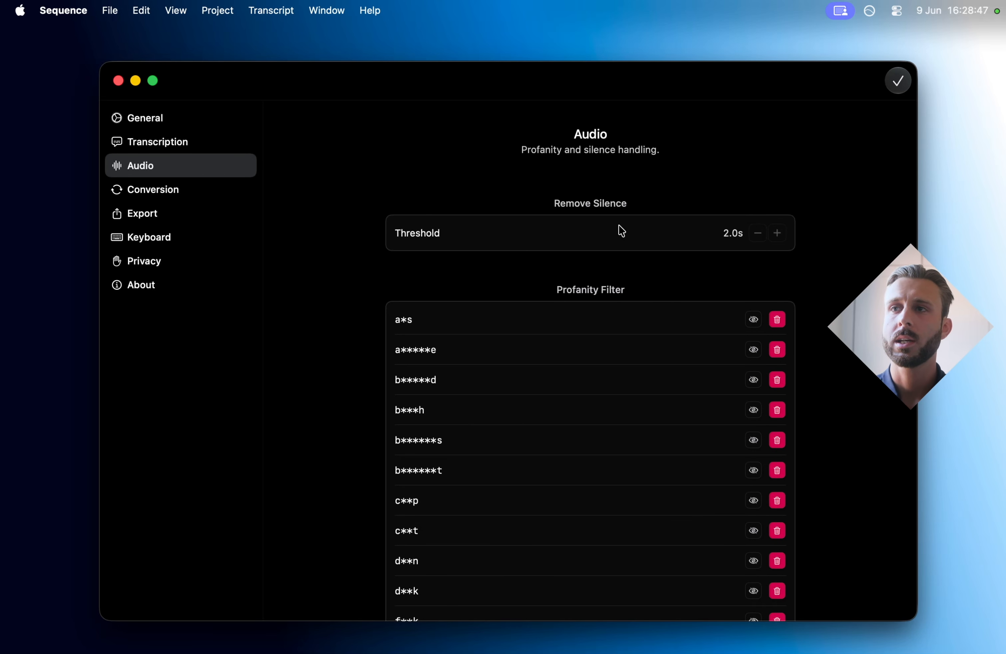
mouse_move(621, 229)
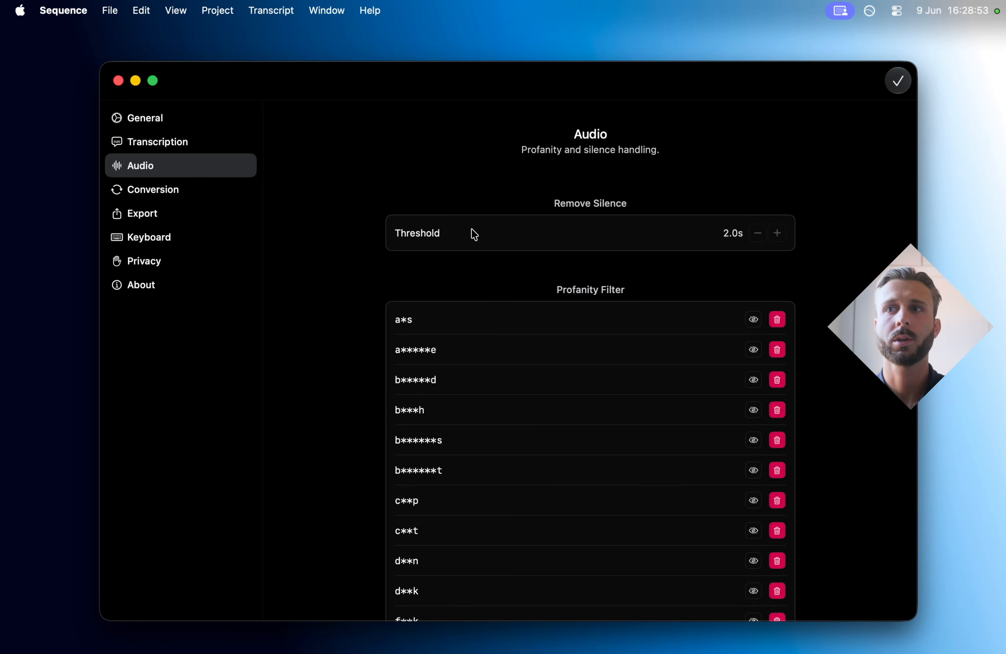
mouse_move(495, 236)
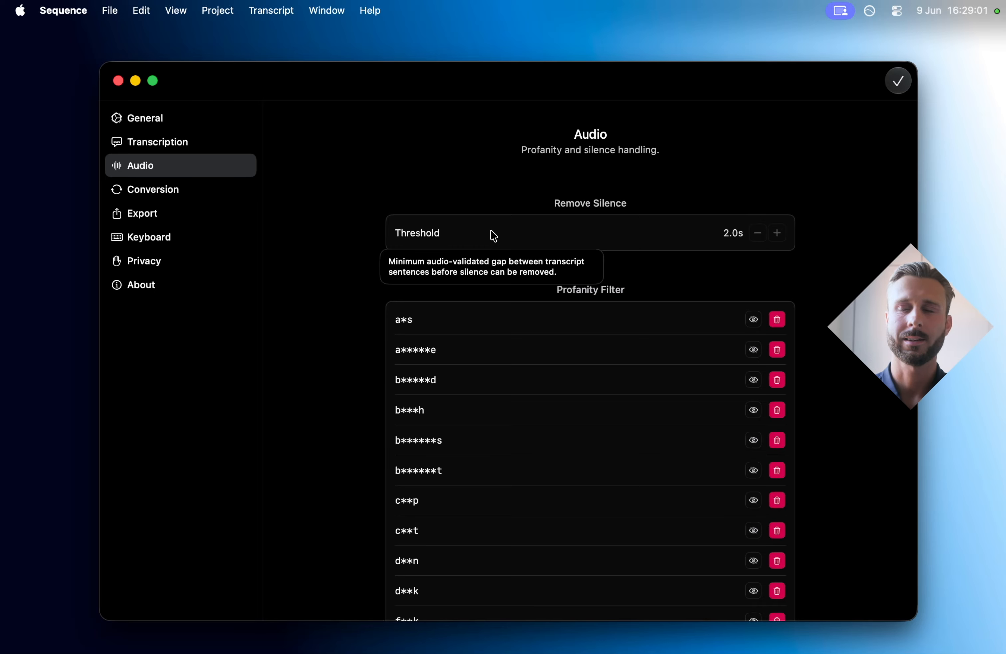
scroll(455, 274, down, 3)
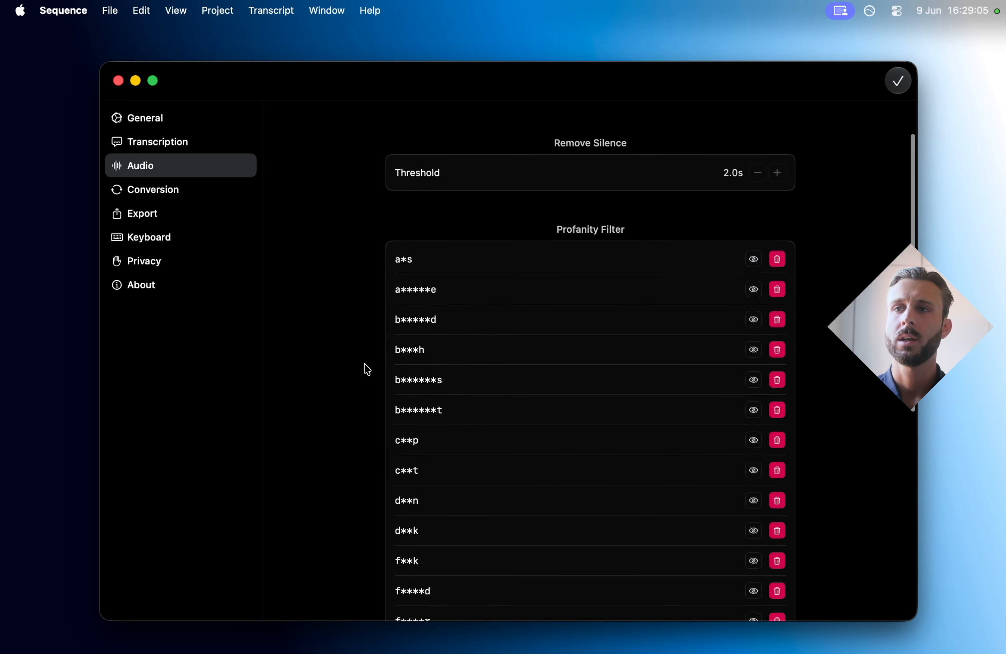
scroll(567, 432, down, 6)
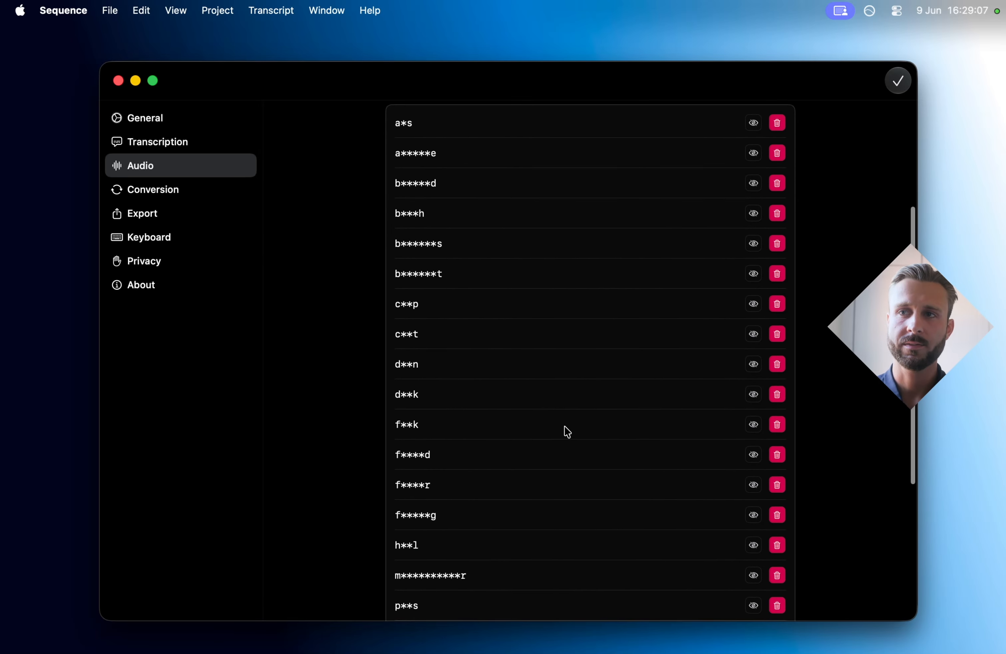
scroll(509, 433, down, 10)
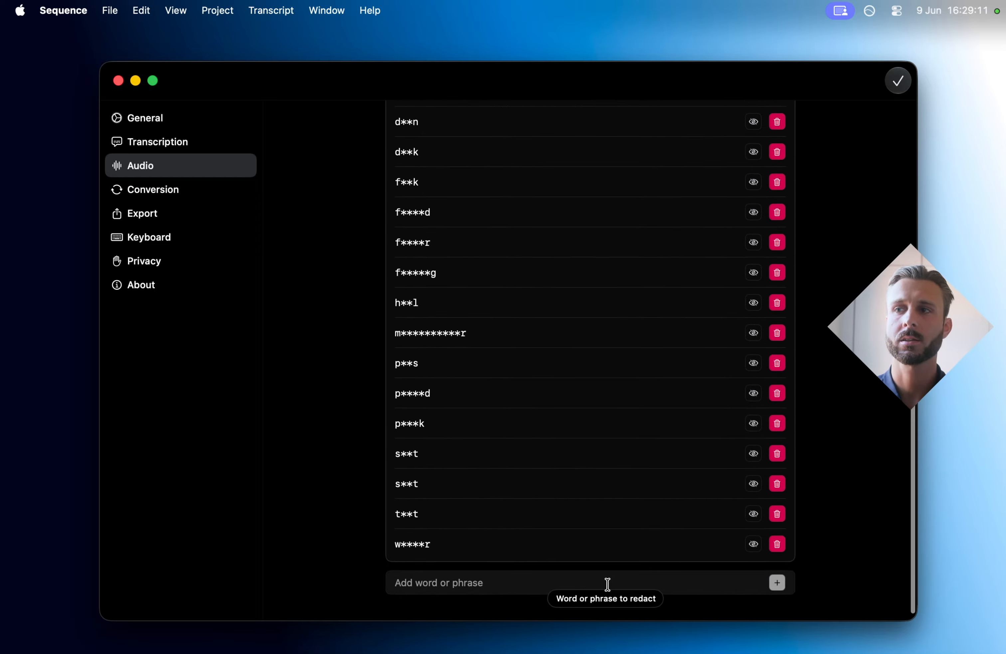
scroll(675, 471, up, 5)
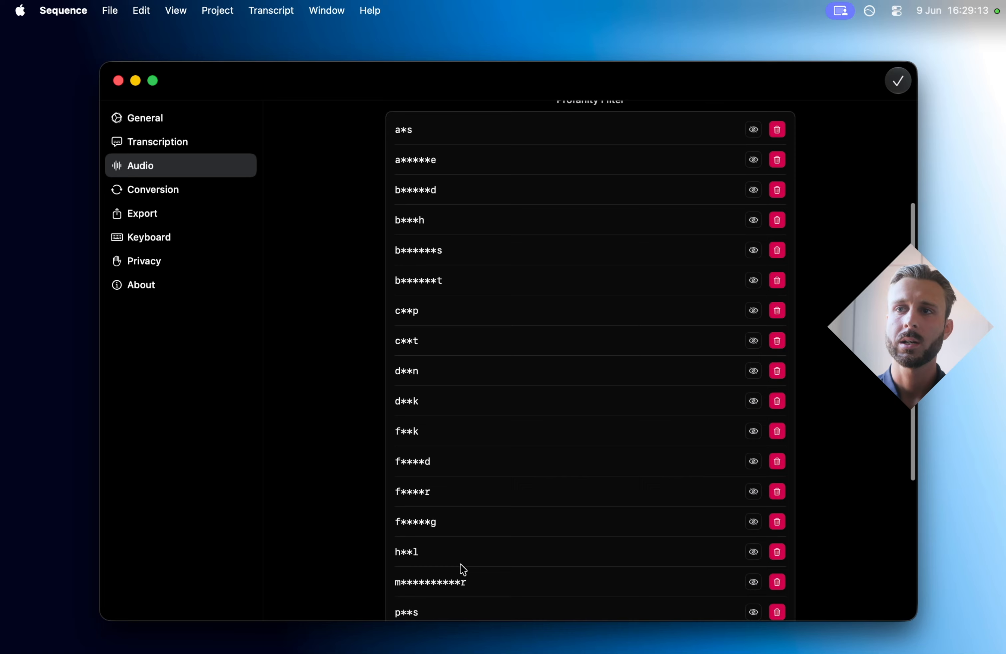
scroll(454, 458, up, 5)
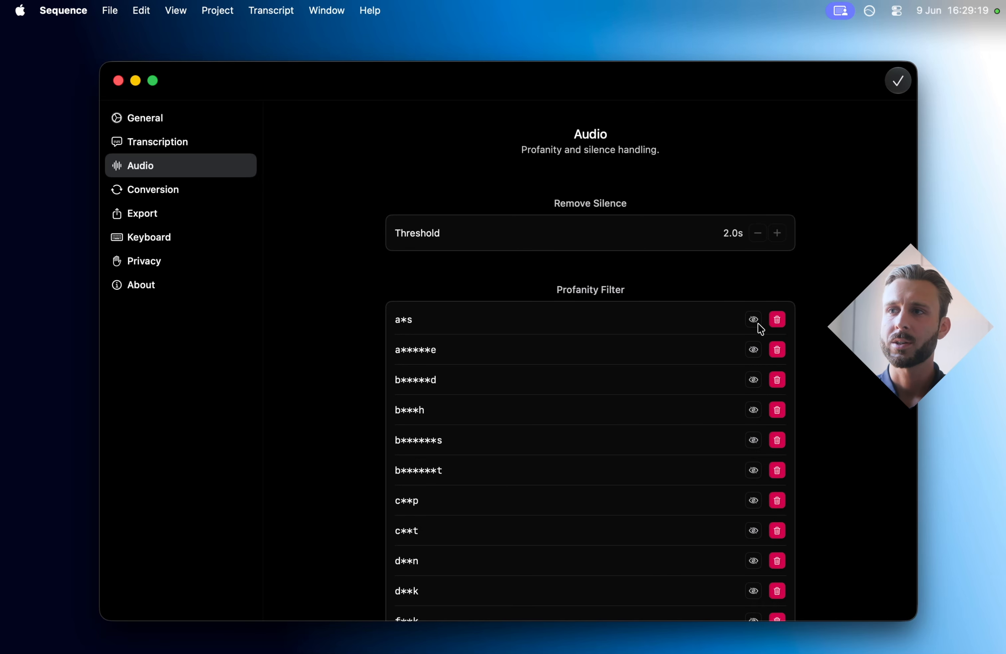
Step: Review the Conversion settings for remuxing and compatibility transcoding, and open the video codec choices
click(173, 197)
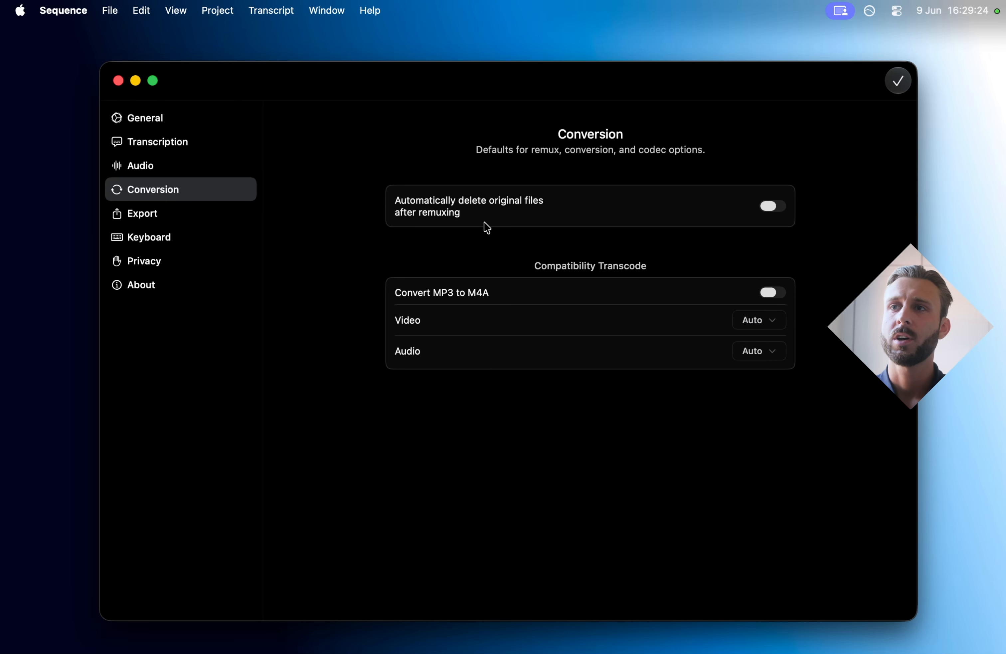
mouse_move(449, 229)
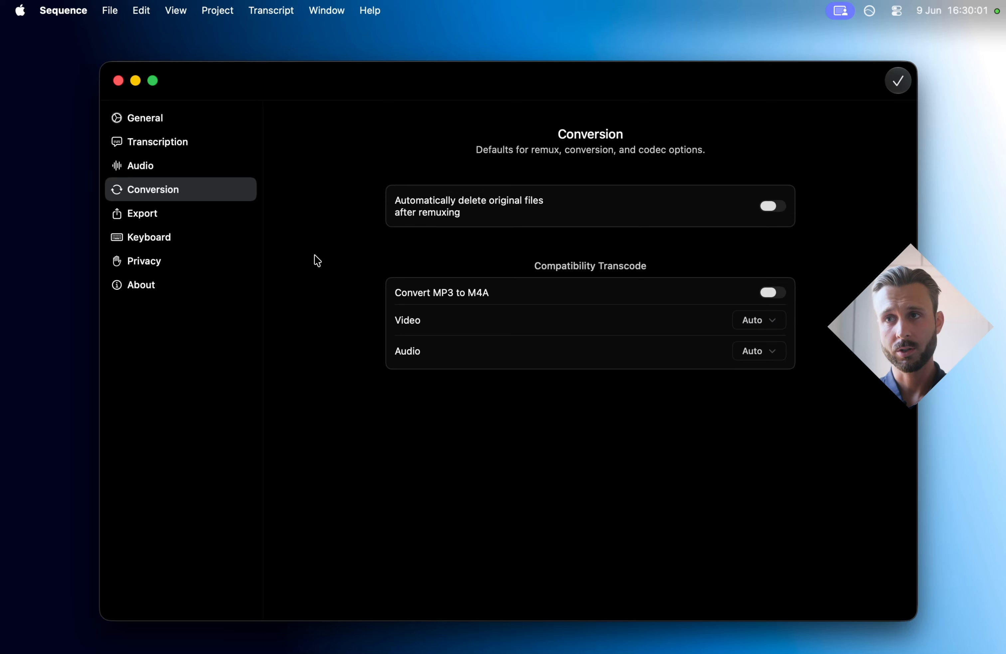
click(782, 327)
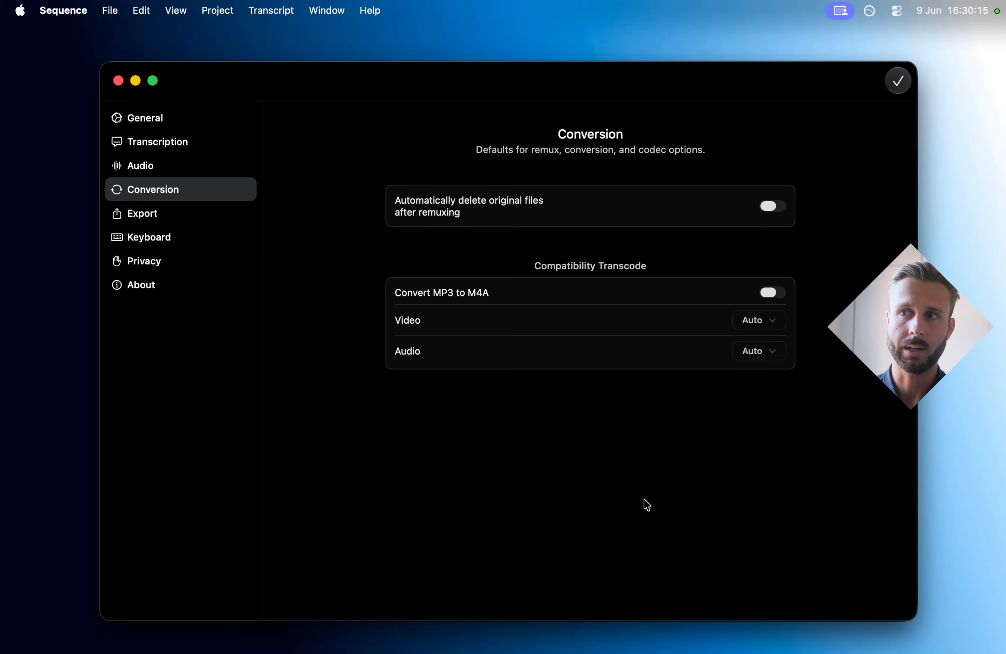
Step: View the Export settings and look through the general, project and player shortcuts in the Keyboard settings
click(150, 235)
click(152, 215)
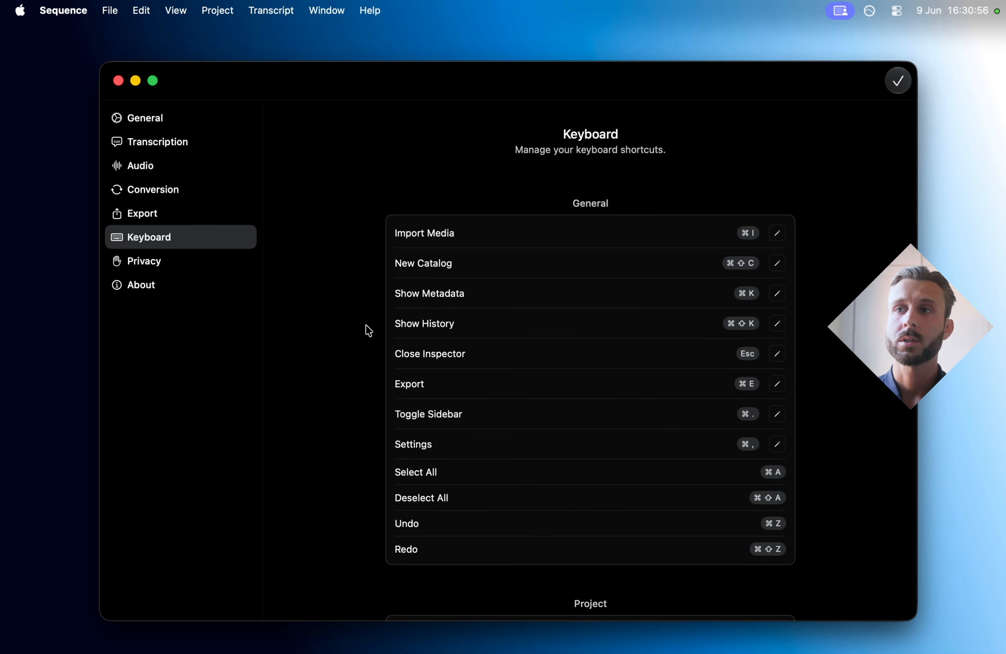
scroll(345, 343, down, 15)
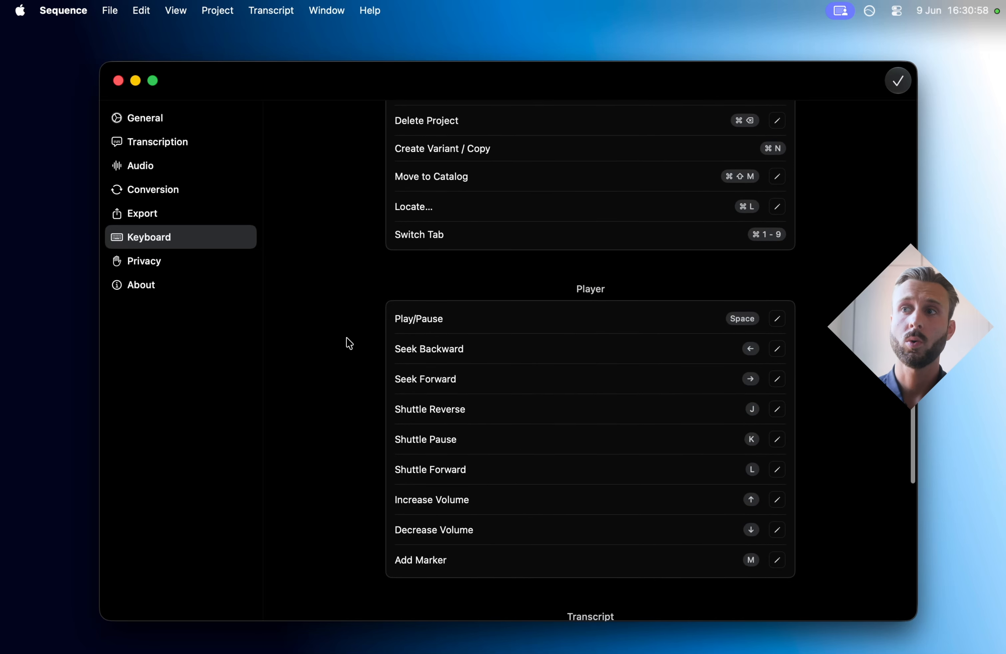